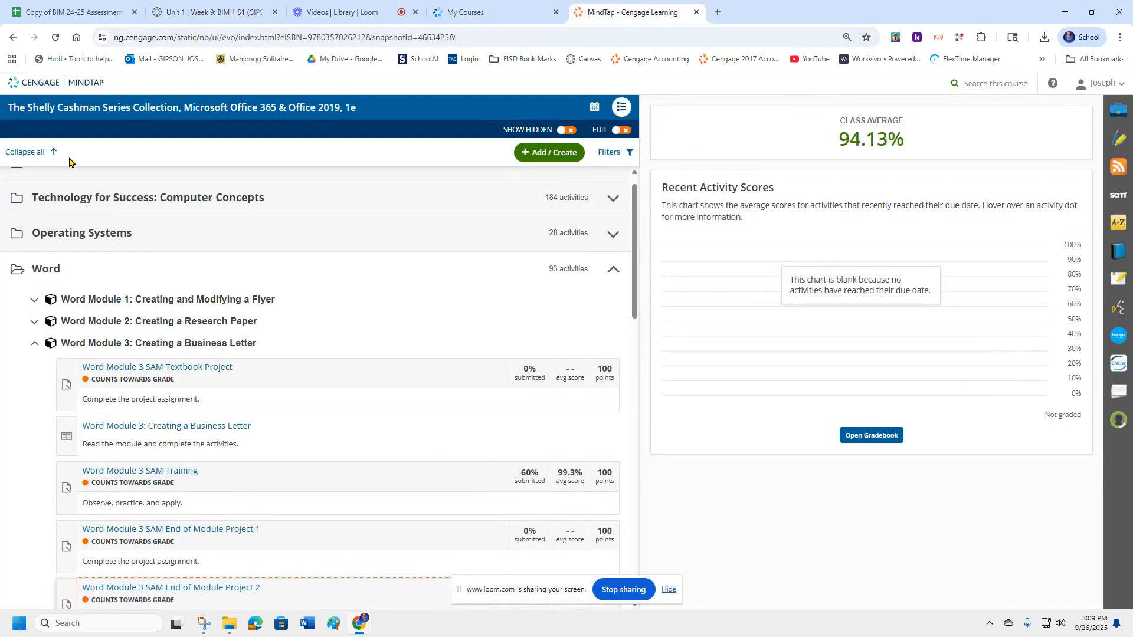
Step: Open the Word Module 3 SAM End of Module Project 2 assignment and start it
{"action": "left_click", "coordinate": [36, 348]}
{"action": "left_click", "coordinate": [35, 347]}
{"action": "scroll", "coordinate": [126, 379], "scroll_direction": "down", "scroll_amount": 2}
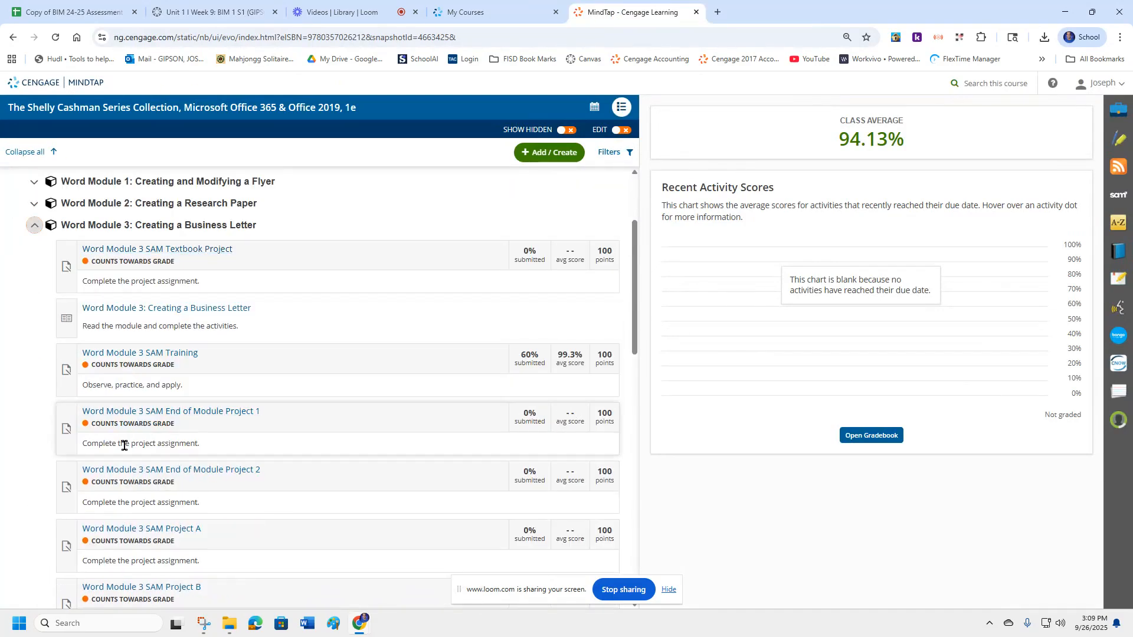
{"action": "left_click", "coordinate": [191, 471]}
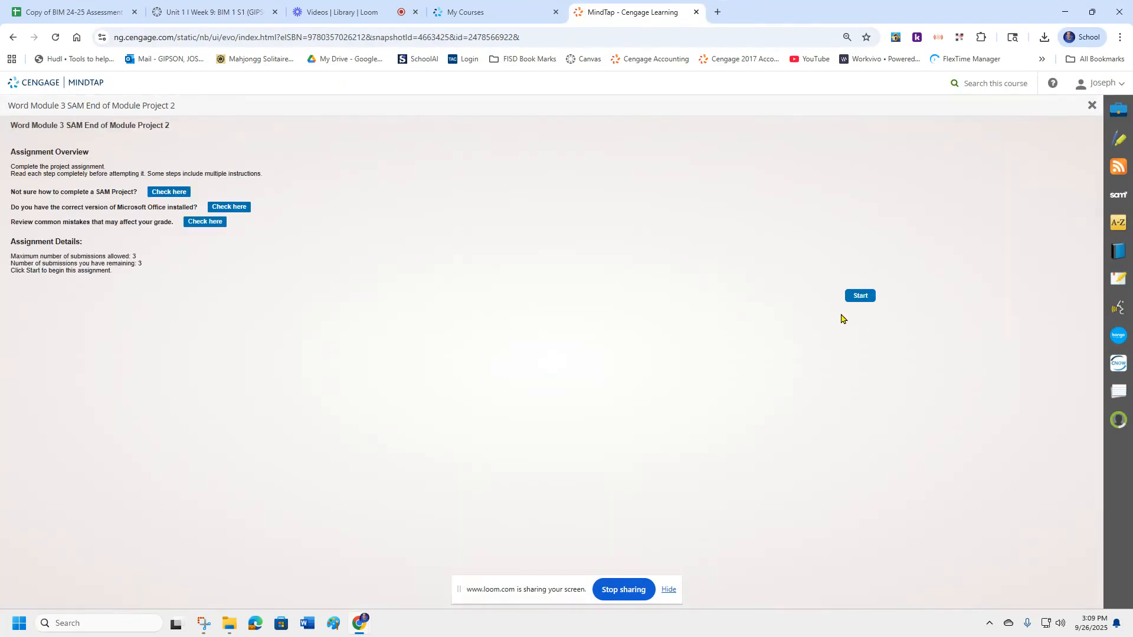
{"action": "left_click", "coordinate": [858, 296]}
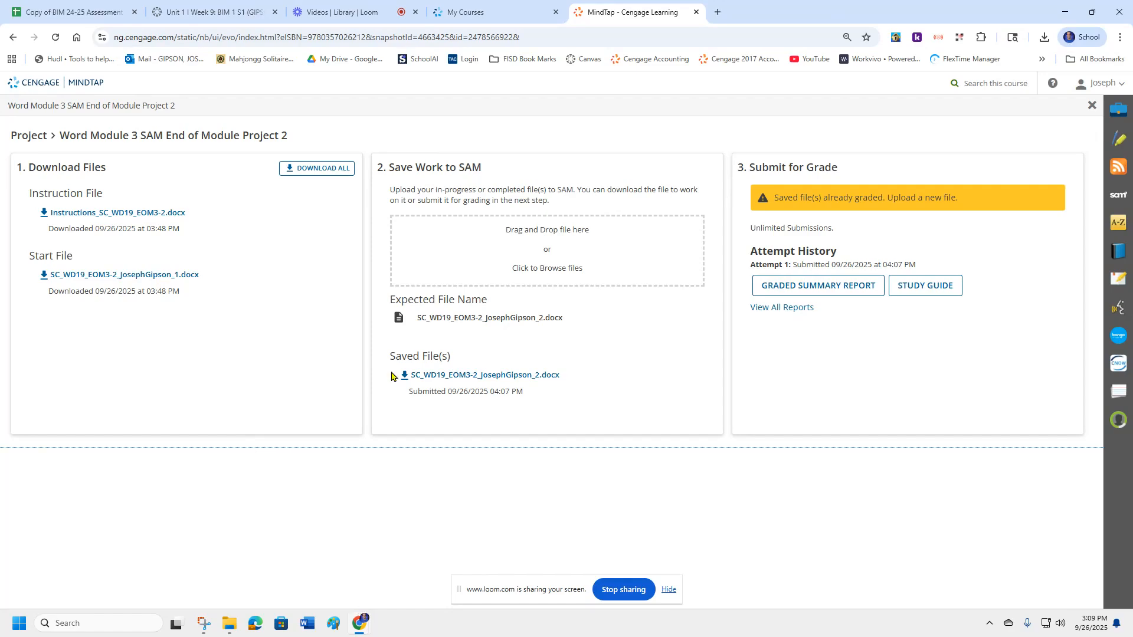
{"action": "left_click", "coordinate": [352, 13]}
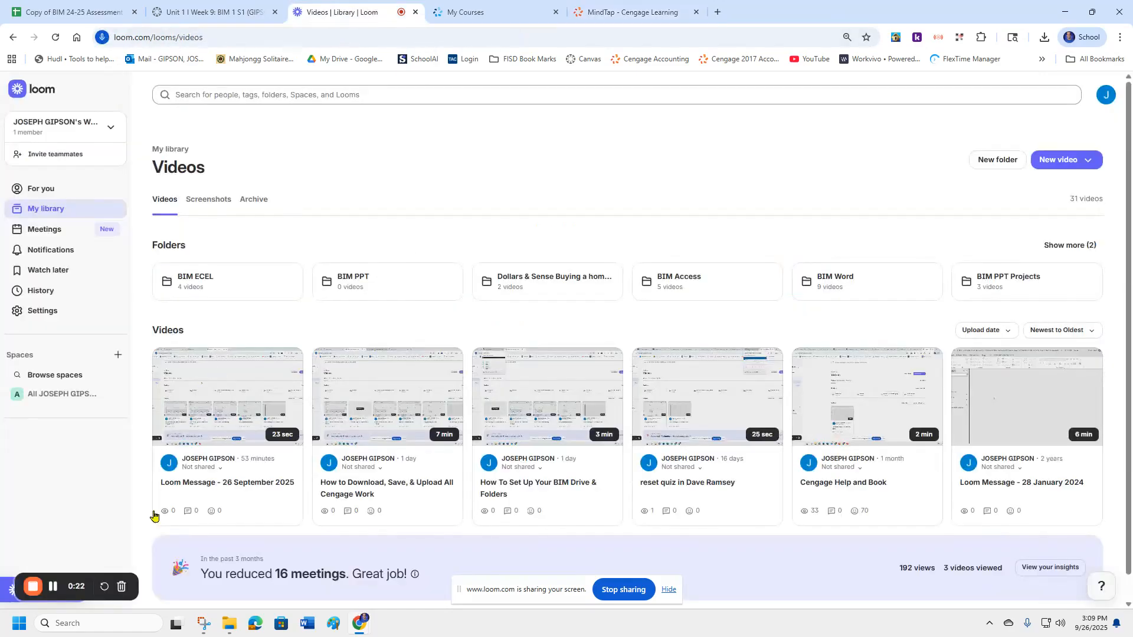
{"action": "left_click", "coordinate": [53, 587]}
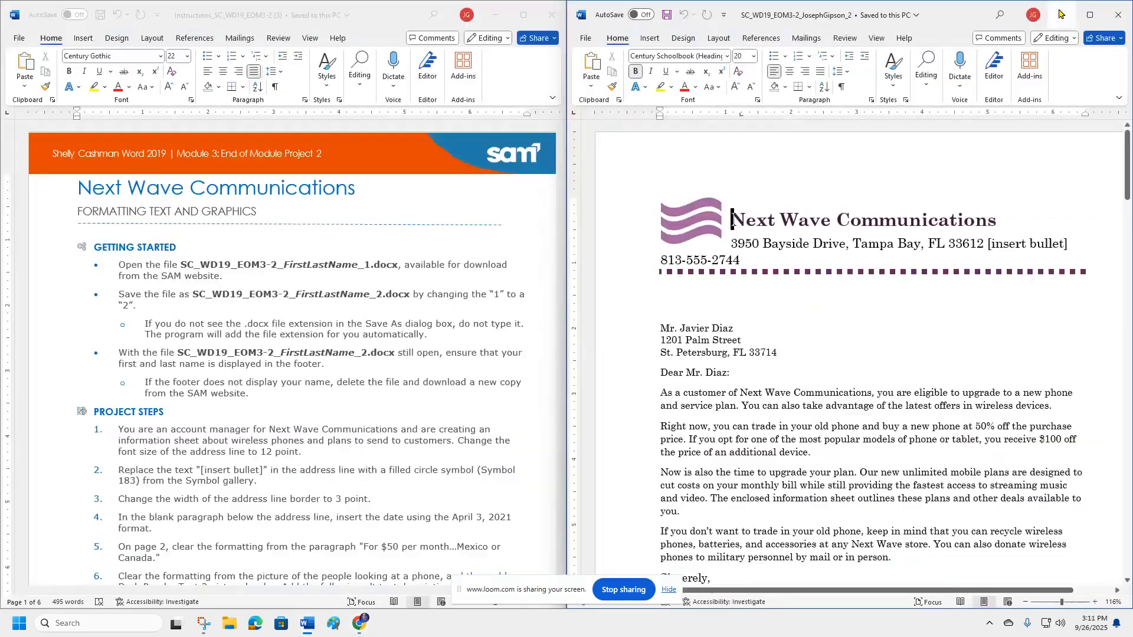
Step: In the Word instructions document, highlight all the bullets under Getting Started in yellow
{"action": "left_click", "coordinate": [111, 267]}
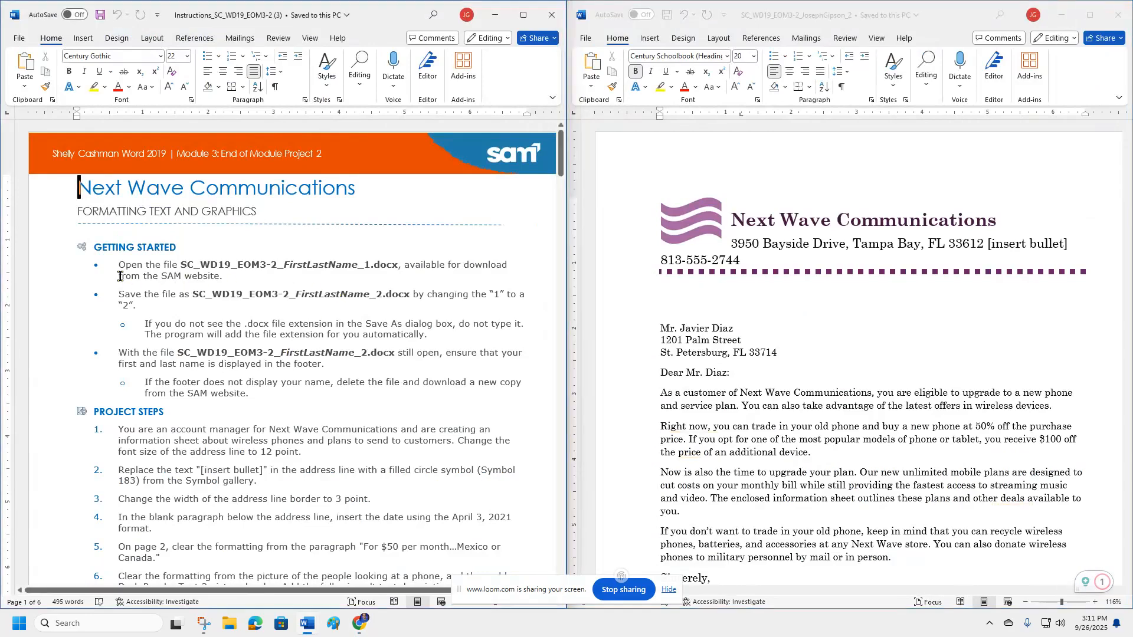
{"action": "left_click_drag", "start_coordinate": [111, 267], "coordinate": [267, 389]}
{"action": "left_click", "coordinate": [319, 370]}
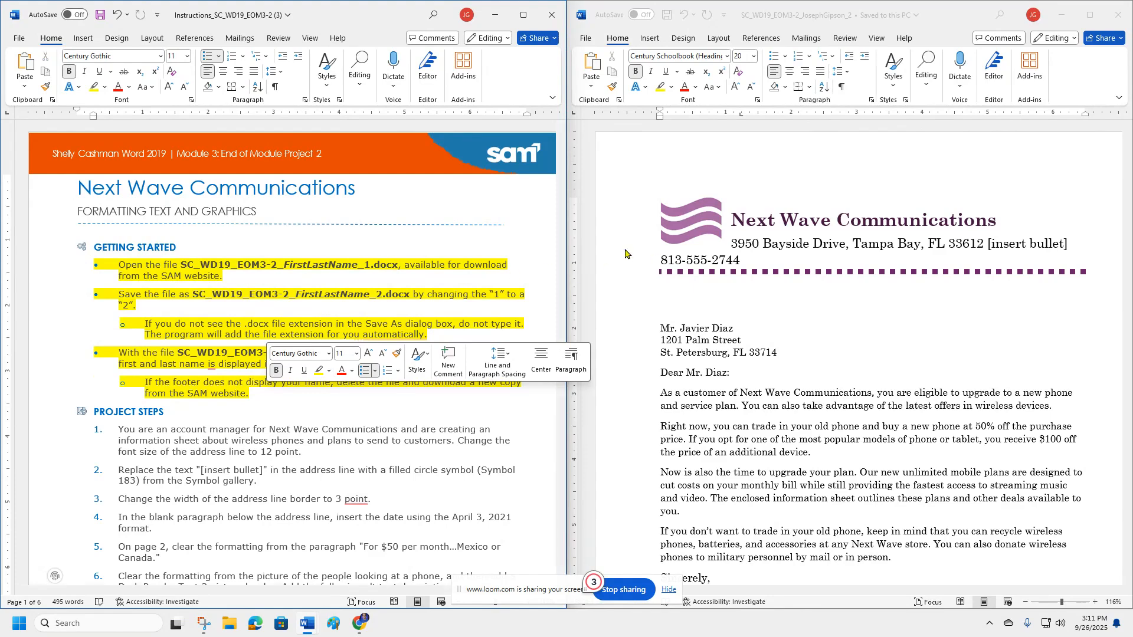
{"action": "key", "text": "Right"}
Step: Set the font size of the letterhead's address line to 12 point in the project document
{"action": "scroll", "coordinate": [275, 261], "scroll_direction": "down", "scroll_amount": 1}
{"action": "scroll", "coordinate": [275, 261], "scroll_direction": "down", "scroll_amount": 2}
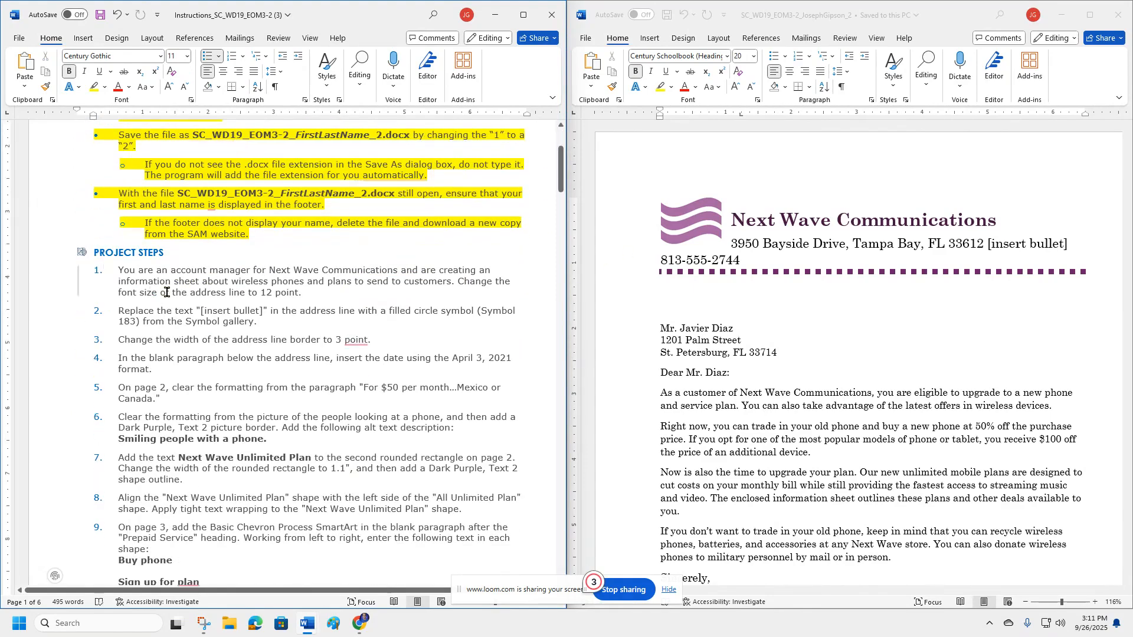
{"action": "scroll", "coordinate": [166, 292], "scroll_direction": "up", "scroll_amount": 1, "text": "ctrl"}
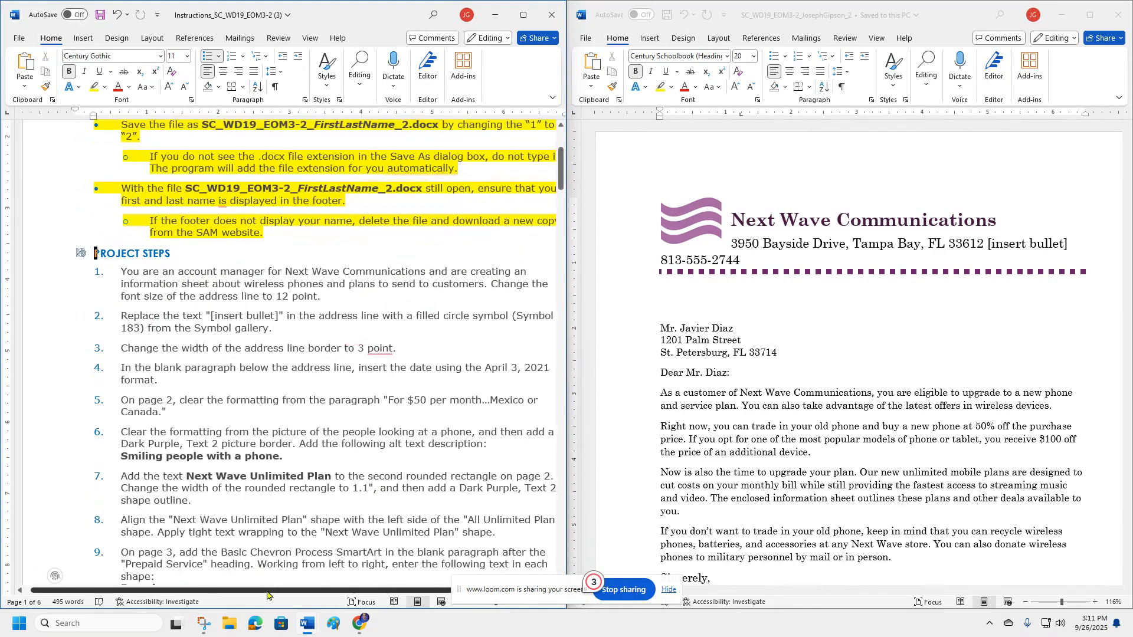
{"action": "left_click_drag", "start_coordinate": [267, 594], "coordinate": [317, 594]}
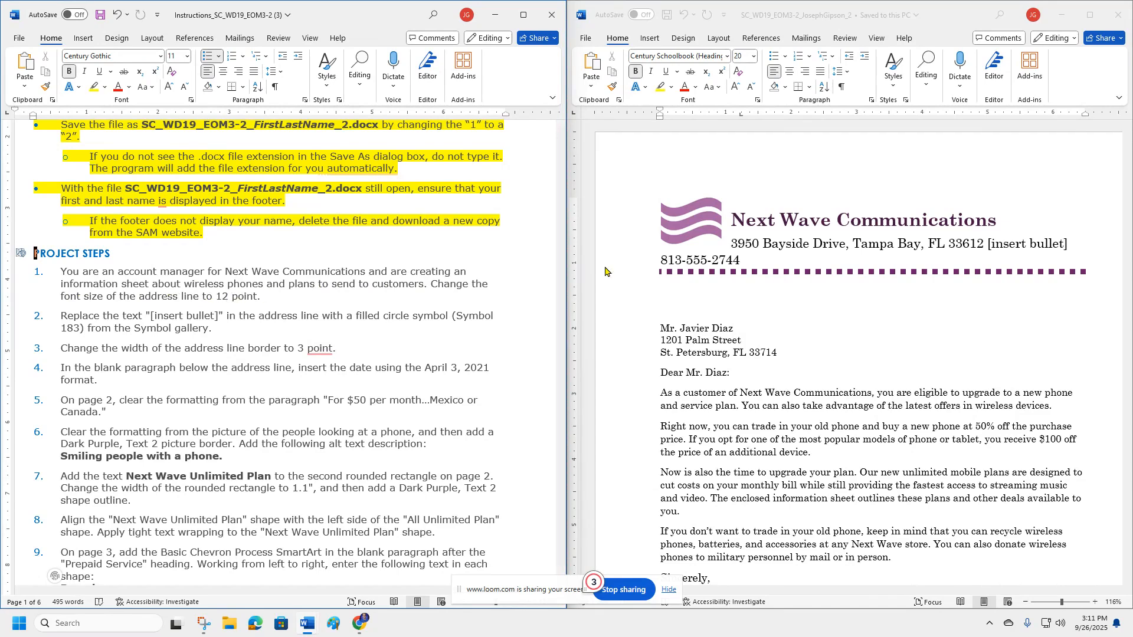
{"action": "left_click", "coordinate": [729, 243]}
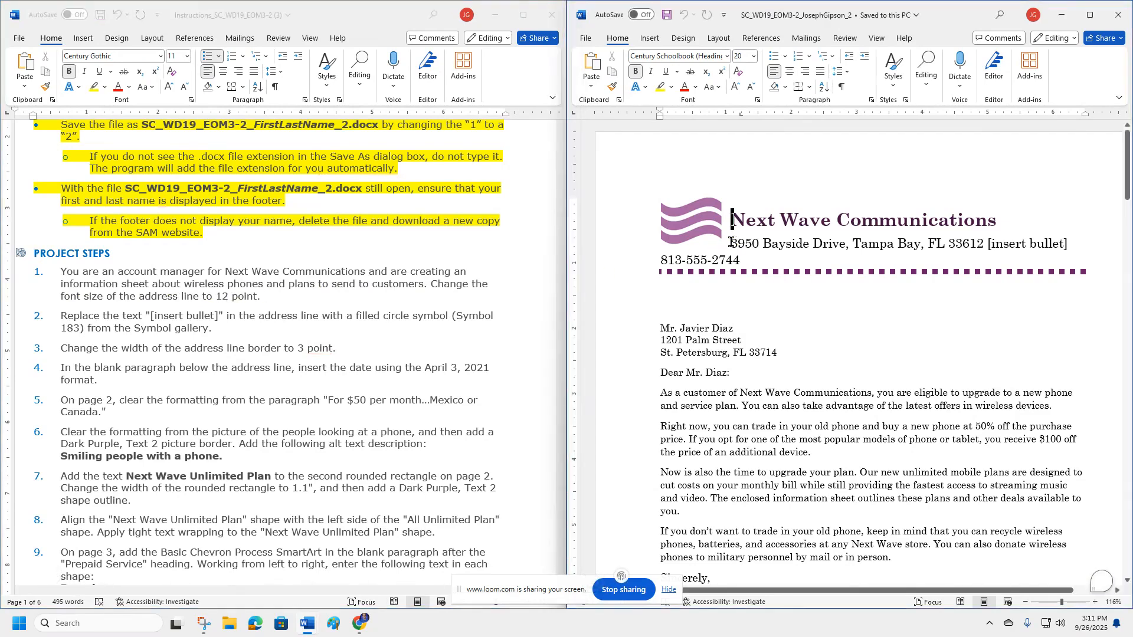
{"action": "triple_click", "coordinate": [747, 254]}
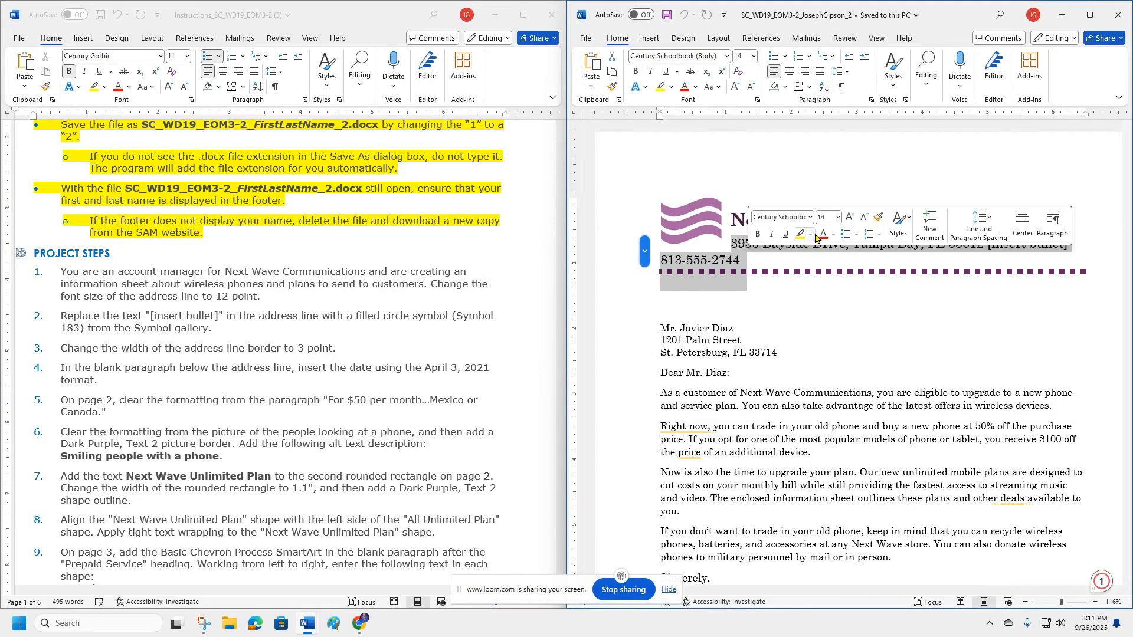
{"action": "left_click", "coordinate": [827, 217]}
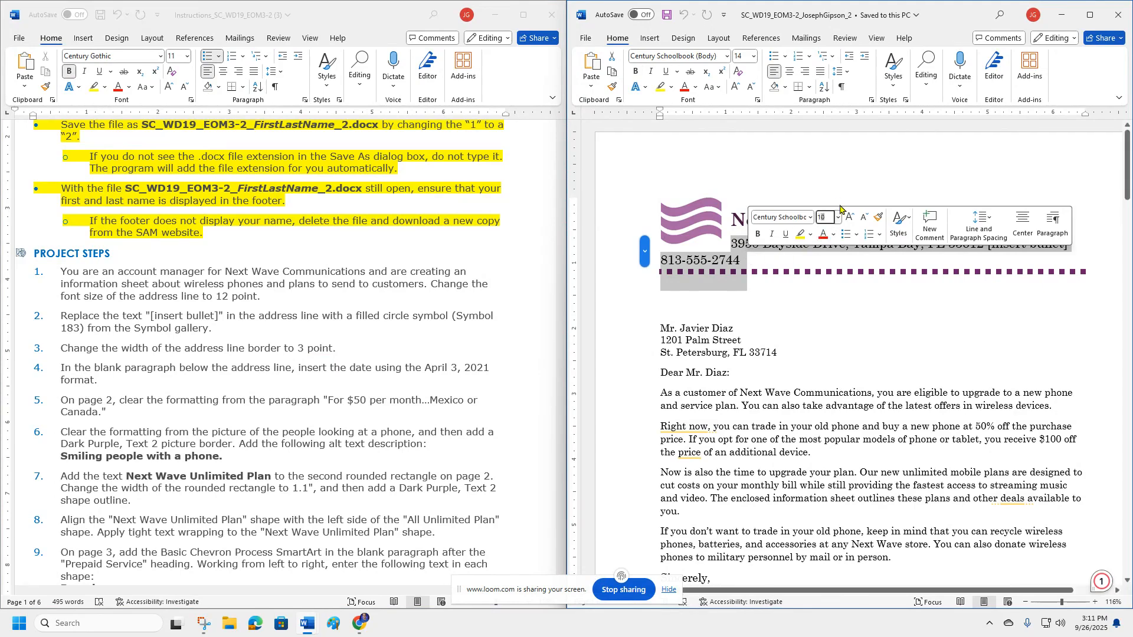
{"action": "type", "text": "12"}
{"action": "key", "text": "Return"}
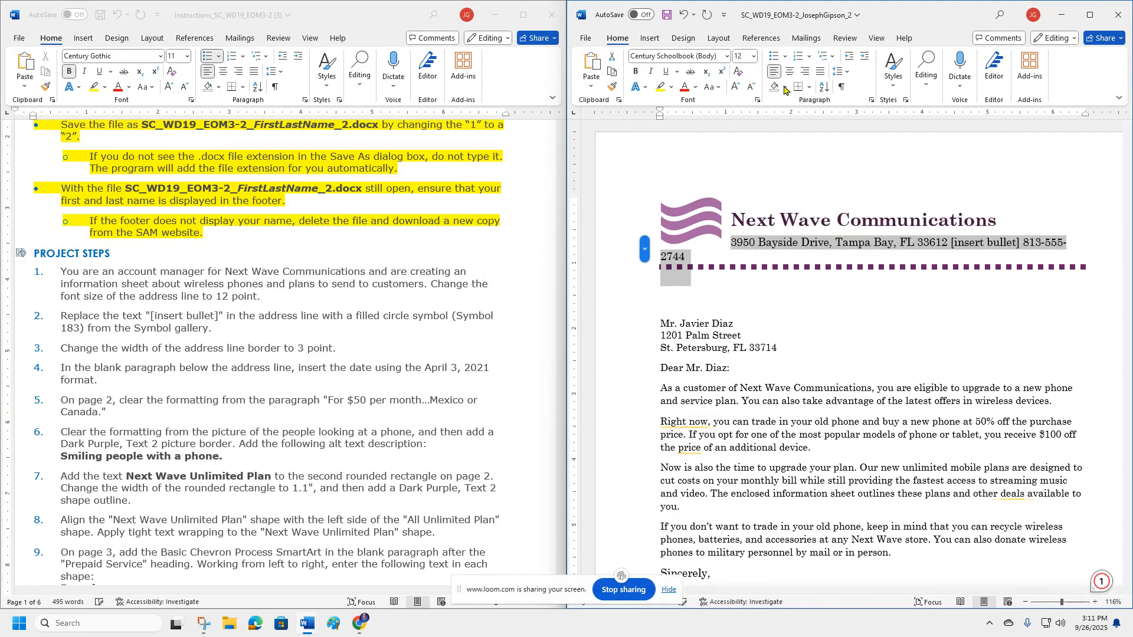
Step: Highlight project step 1 in yellow in the instructions document
{"action": "left_click", "coordinate": [264, 302]}
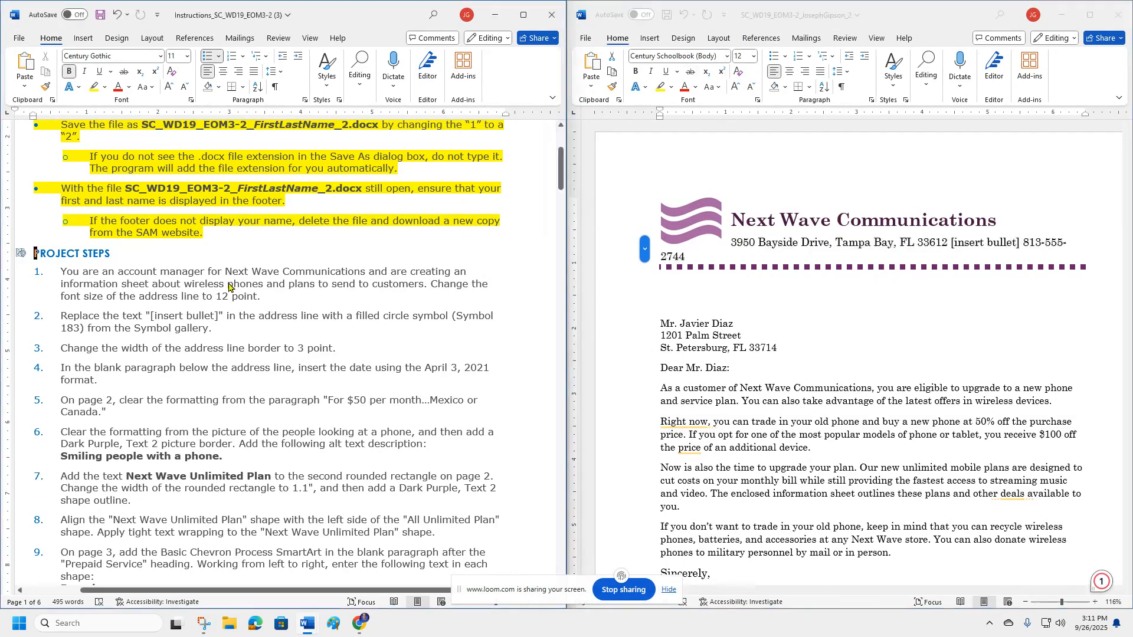
{"action": "triple_click", "coordinate": [264, 303]}
{"action": "left_click", "coordinate": [283, 269]}
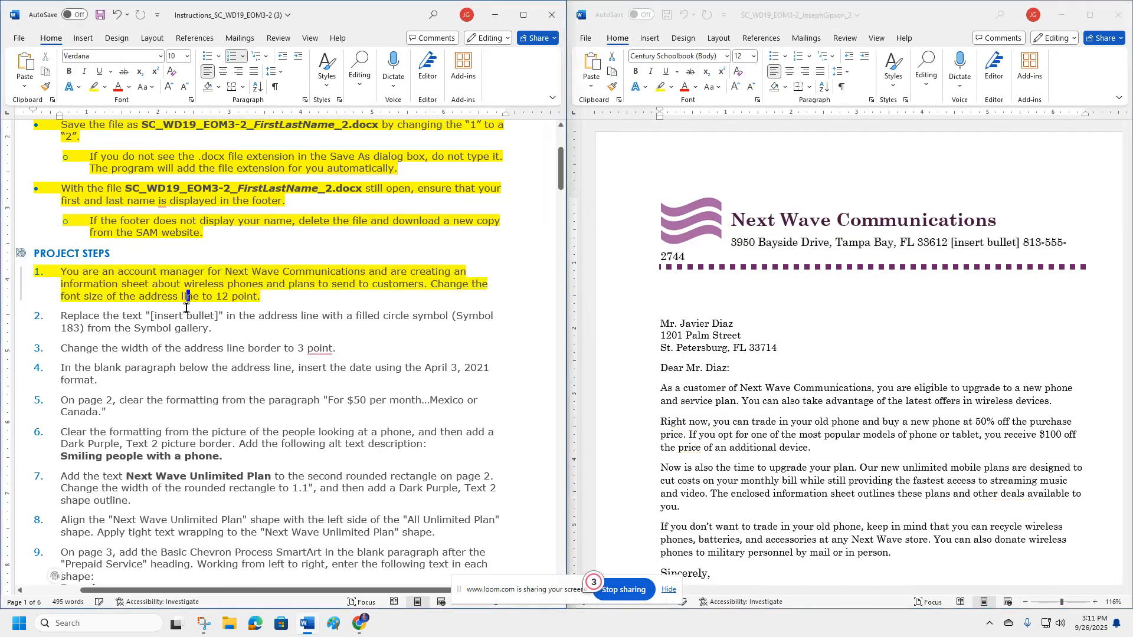
{"action": "left_click", "coordinate": [158, 325]}
Step: Replace the words "insert bullet" between the brackets in the address line with the filled circle symbol
{"action": "scroll", "coordinate": [158, 307], "scroll_direction": "down", "scroll_amount": 1}
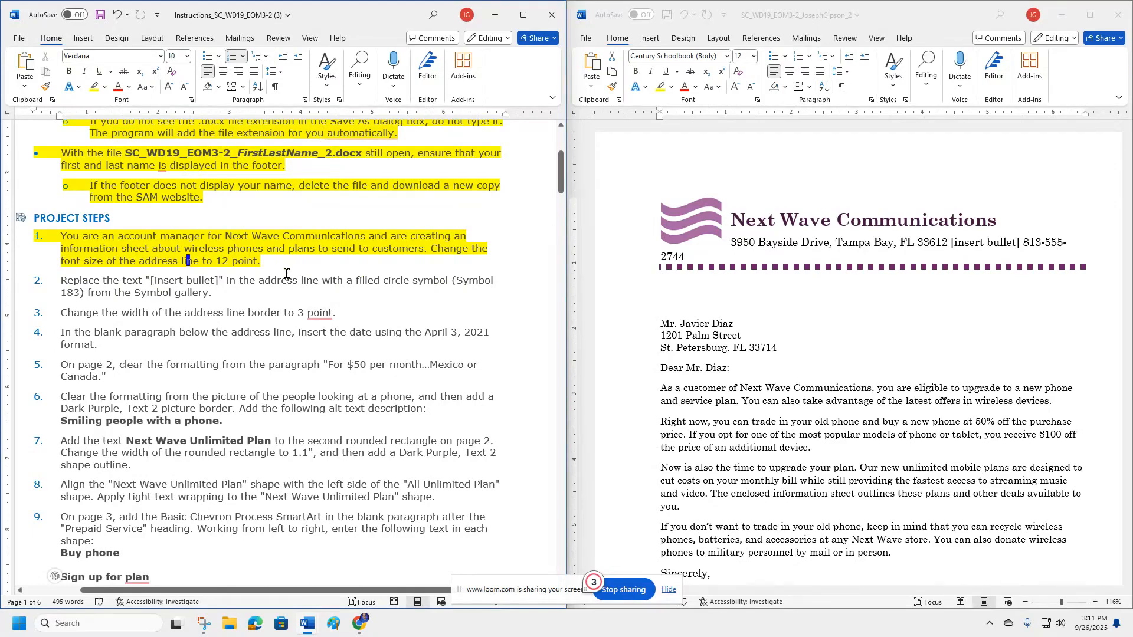
{"action": "left_click", "coordinate": [952, 245]}
{"action": "triple_click", "coordinate": [953, 245]}
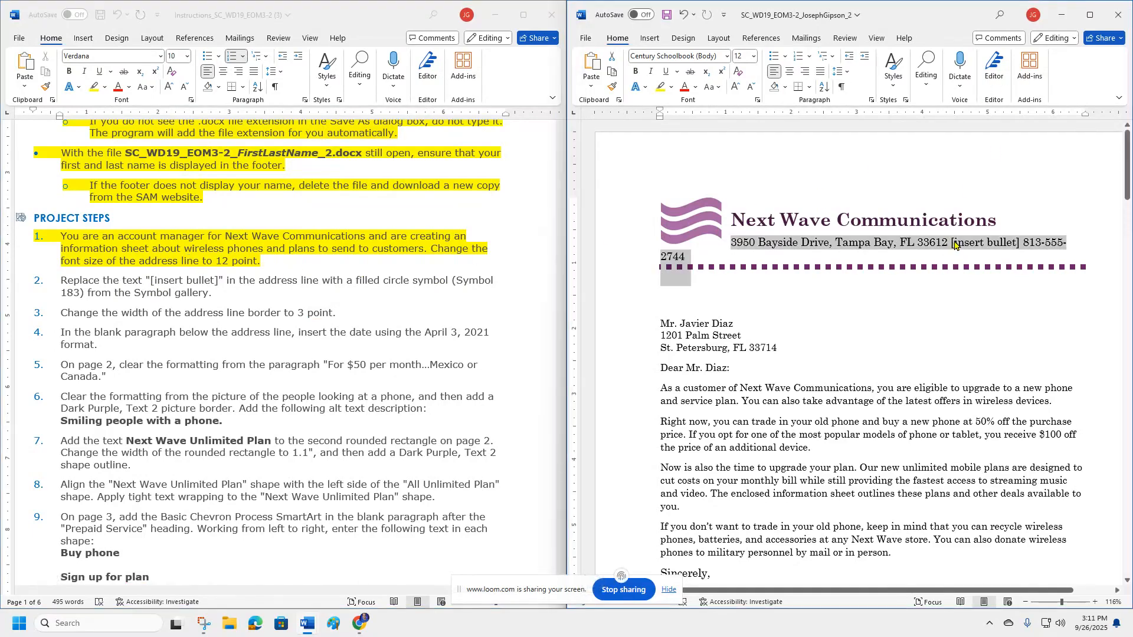
{"action": "left_click", "coordinate": [960, 241]}
{"action": "left_click_drag", "start_coordinate": [953, 242], "coordinate": [1016, 243]}
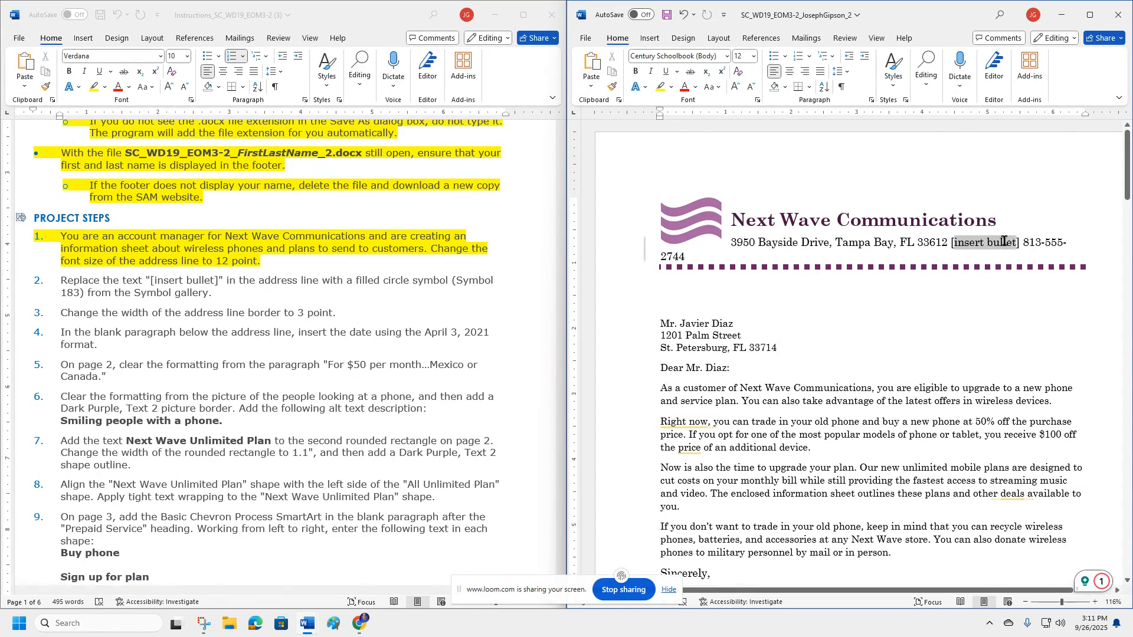
{"action": "left_click", "coordinate": [648, 41]}
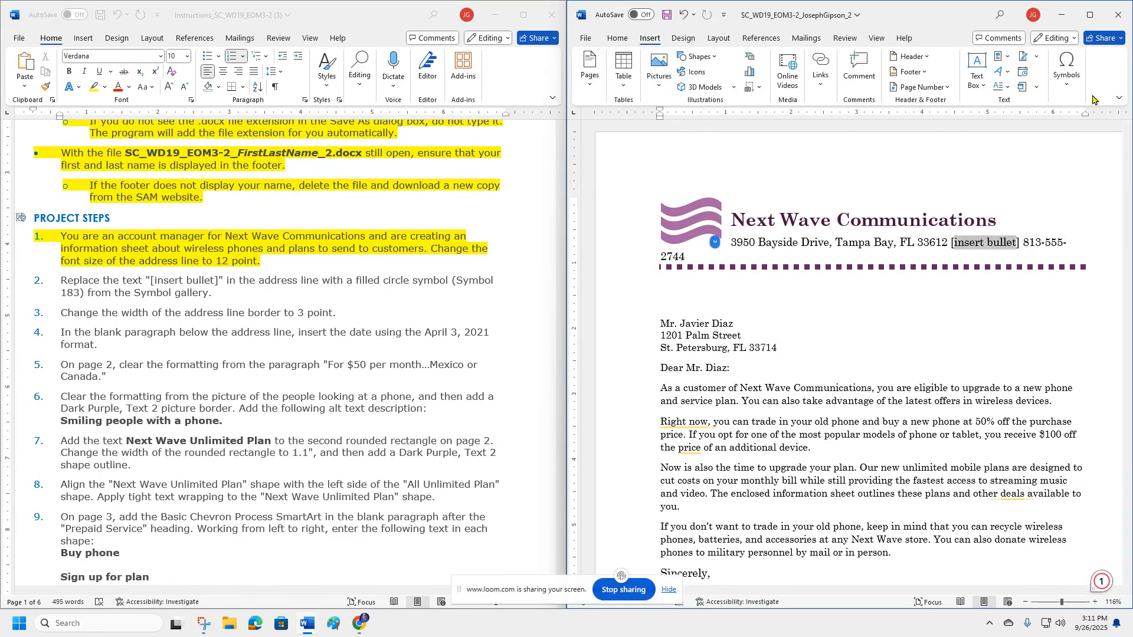
{"action": "left_click", "coordinate": [1067, 71]}
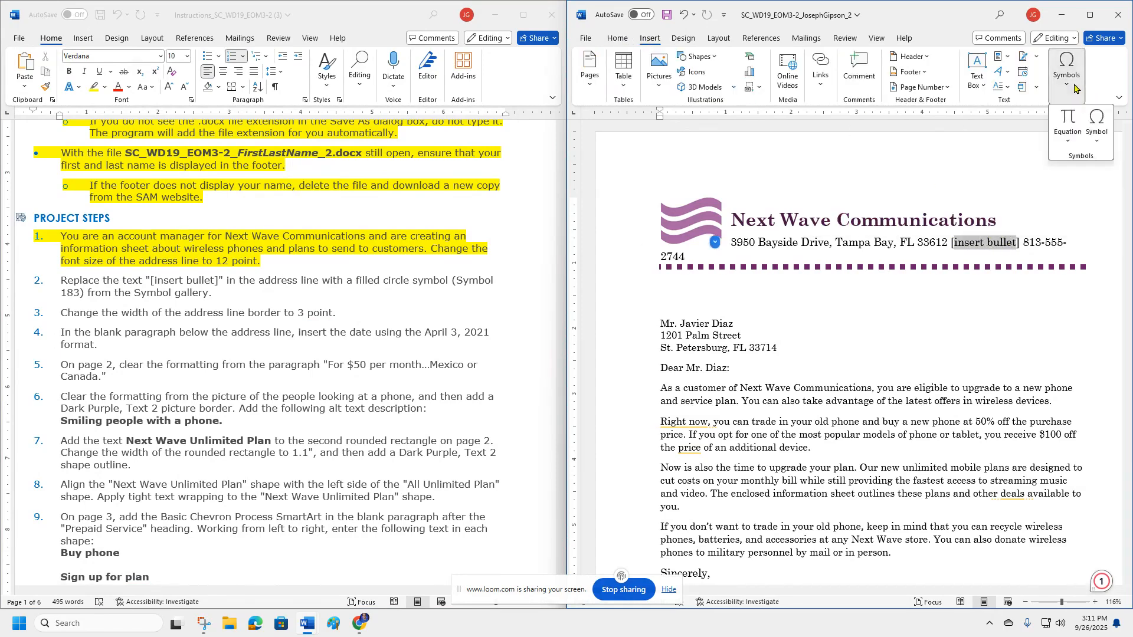
{"action": "left_click", "coordinate": [1099, 144]}
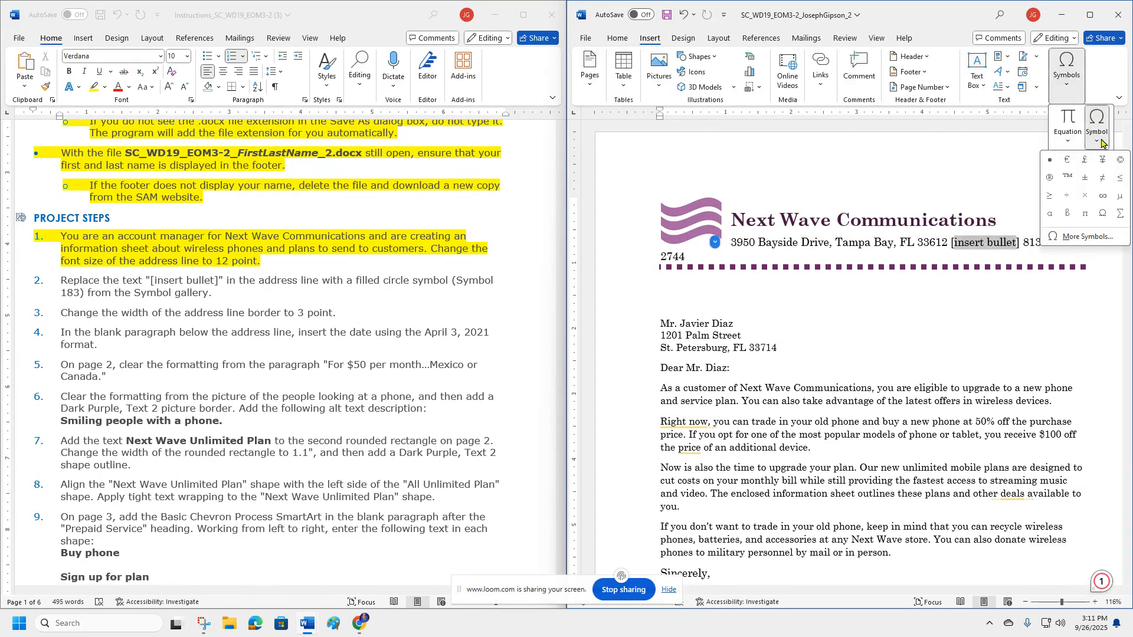
{"action": "left_click", "coordinate": [1048, 161]}
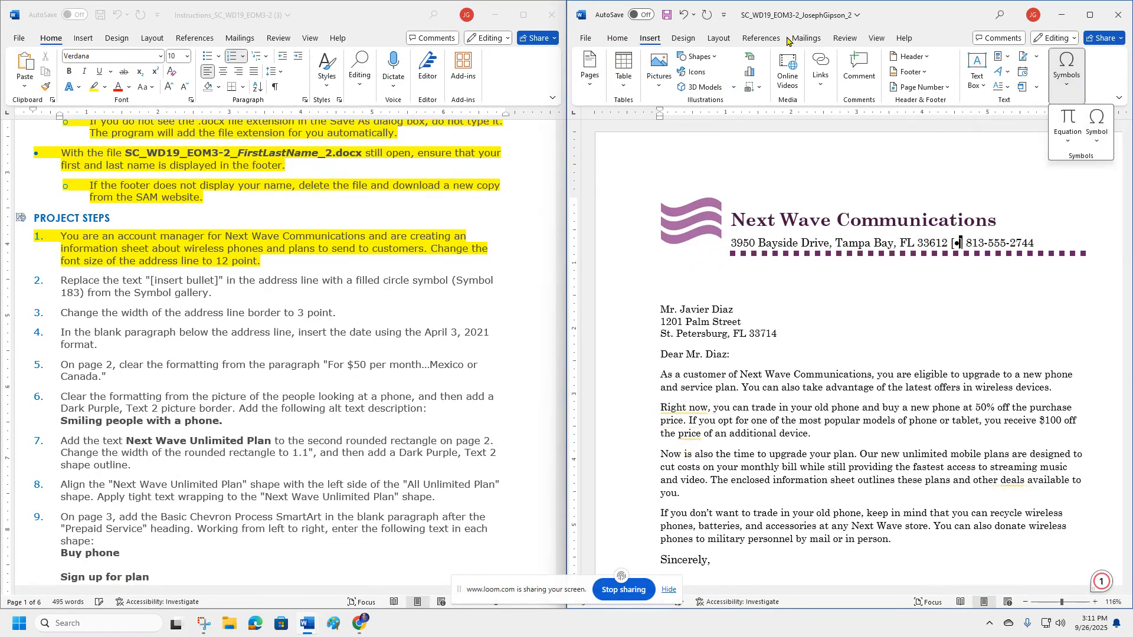
{"action": "left_click", "coordinate": [1067, 83]}
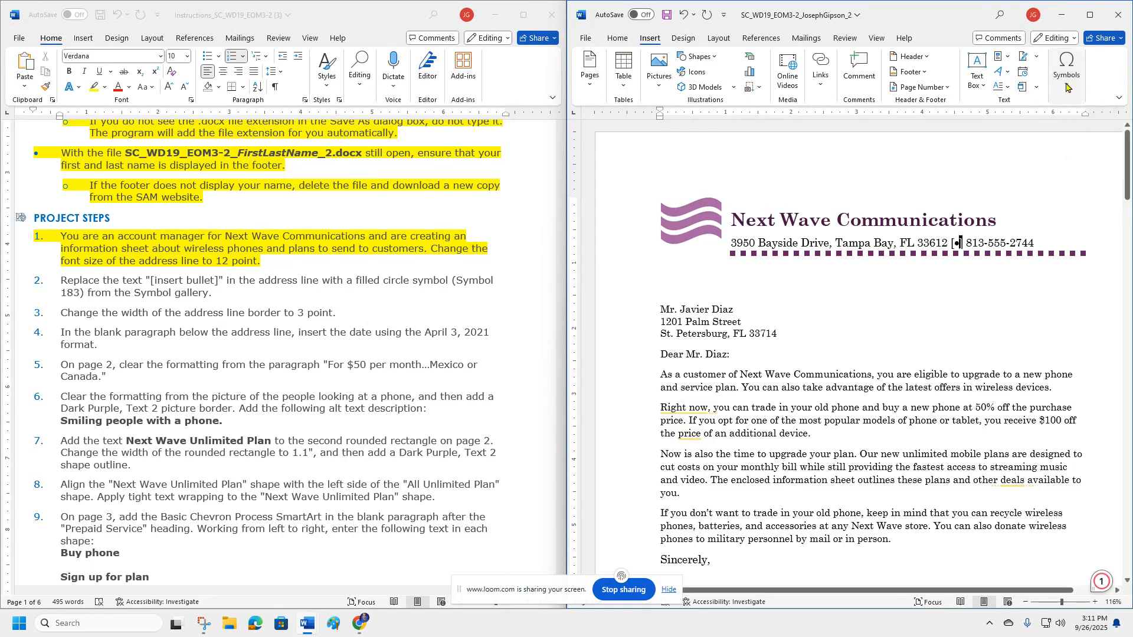
Step: Highlight project step 2 in yellow in the instructions document
{"action": "left_click", "coordinate": [234, 289]}
{"action": "triple_click", "coordinate": [233, 281]}
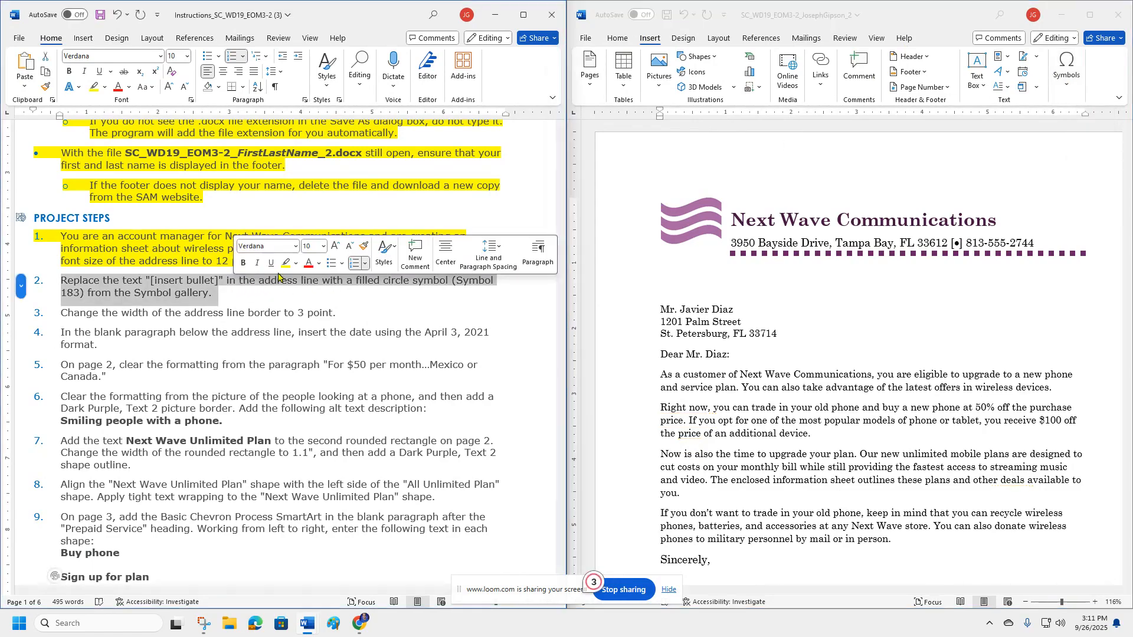
{"action": "key", "text": "ctrl+alt+h"}
Step: Set the width of the border below the letterhead's address line to 3 pt, applied to the paragraph
{"action": "scroll", "coordinate": [148, 276], "scroll_direction": "down", "scroll_amount": 3}
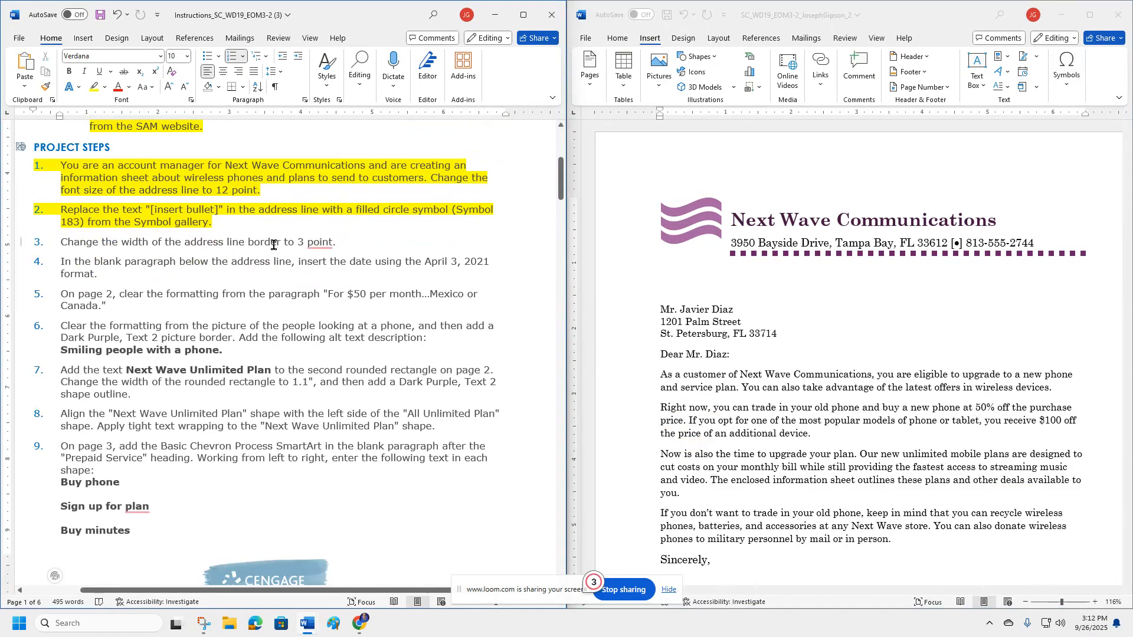
{"action": "left_click", "coordinate": [779, 249]}
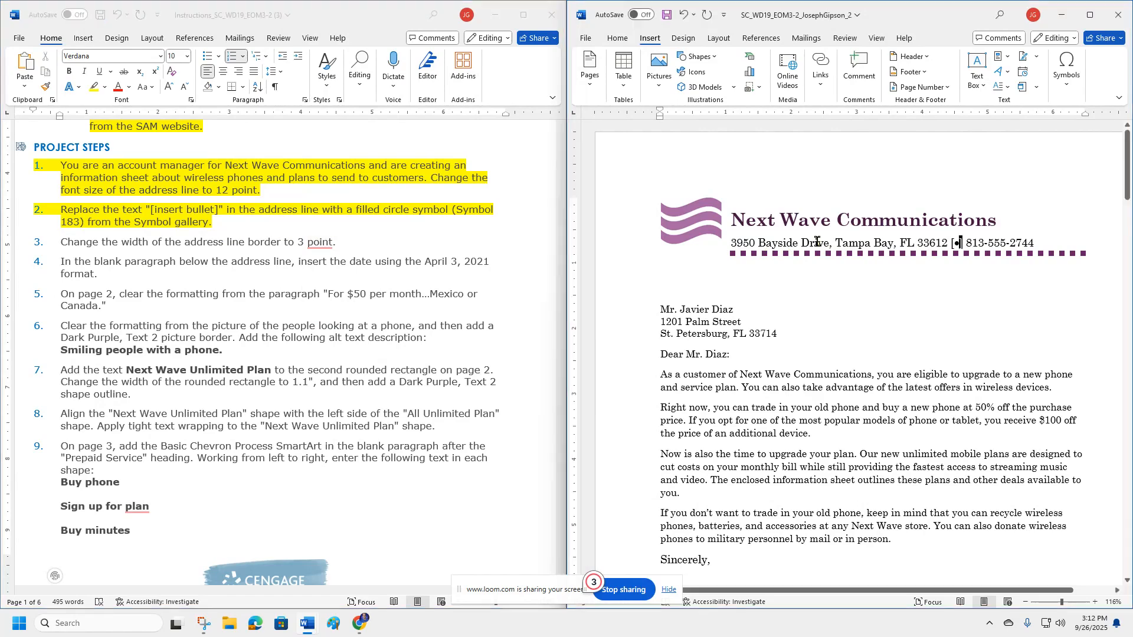
{"action": "left_click_drag", "start_coordinate": [732, 245], "coordinate": [1072, 249]}
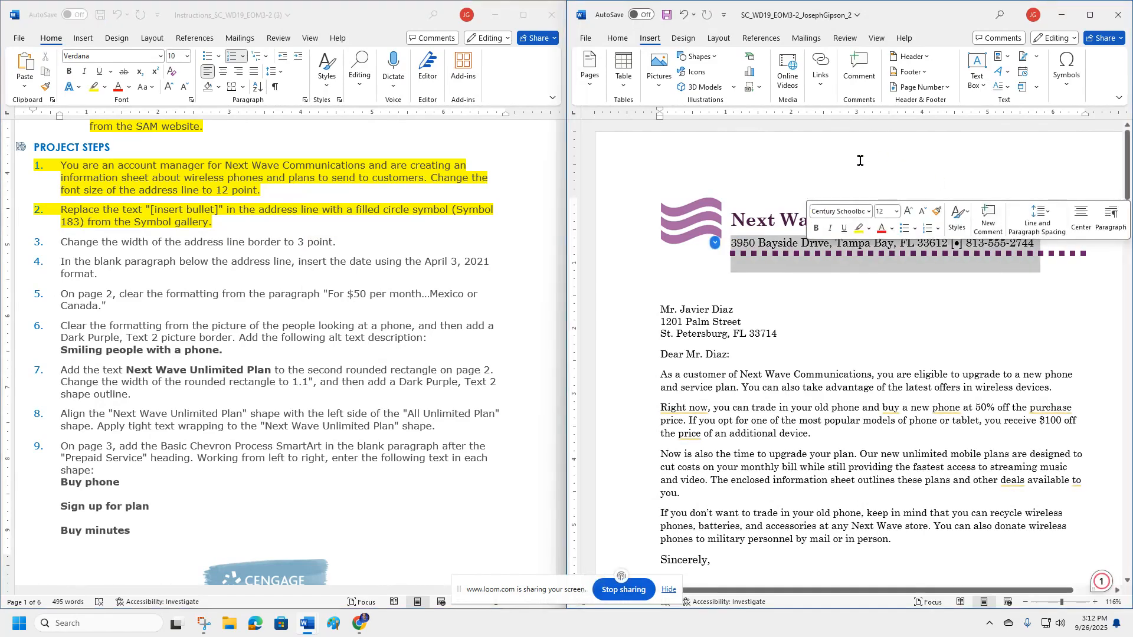
{"action": "left_click", "coordinate": [623, 44]}
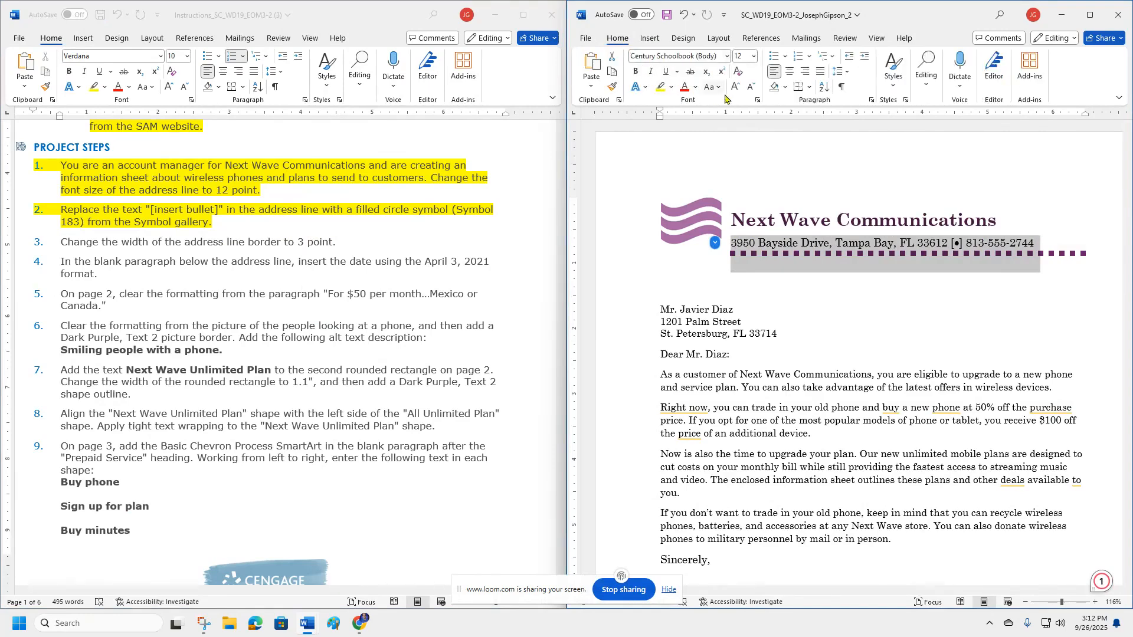
{"action": "left_click", "coordinate": [809, 87]}
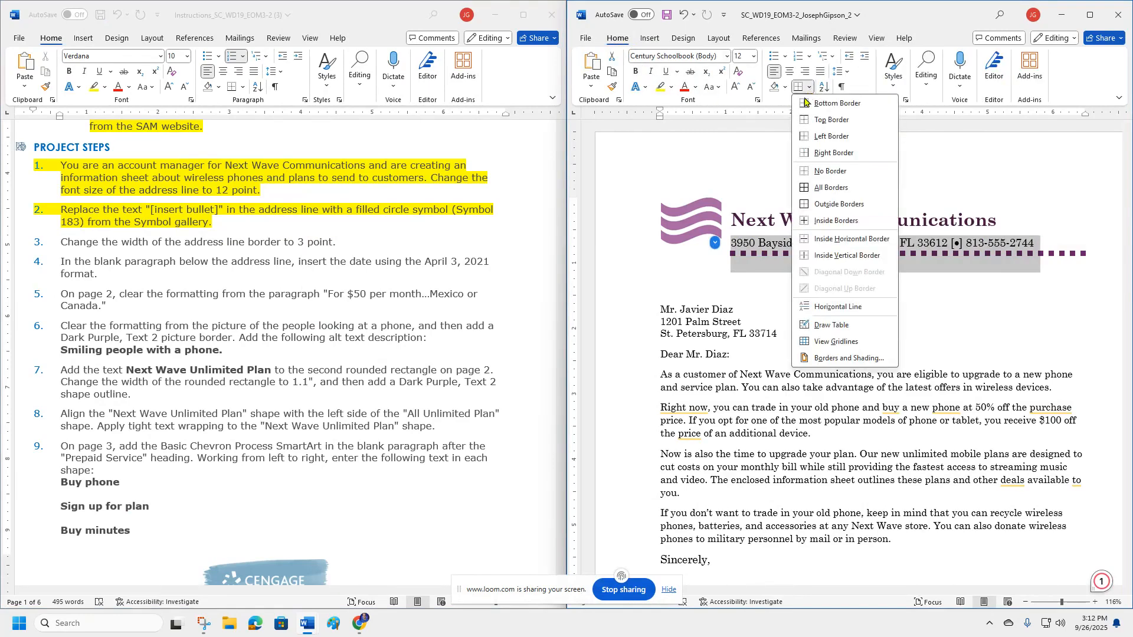
{"action": "left_click", "coordinate": [845, 358]}
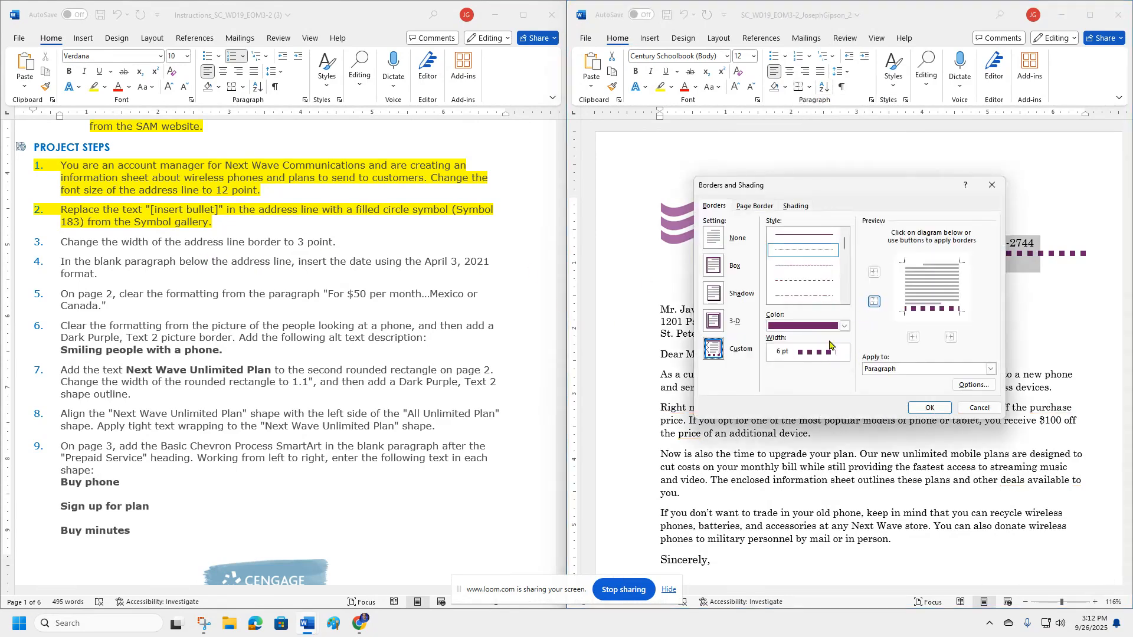
{"action": "left_click", "coordinate": [845, 352]}
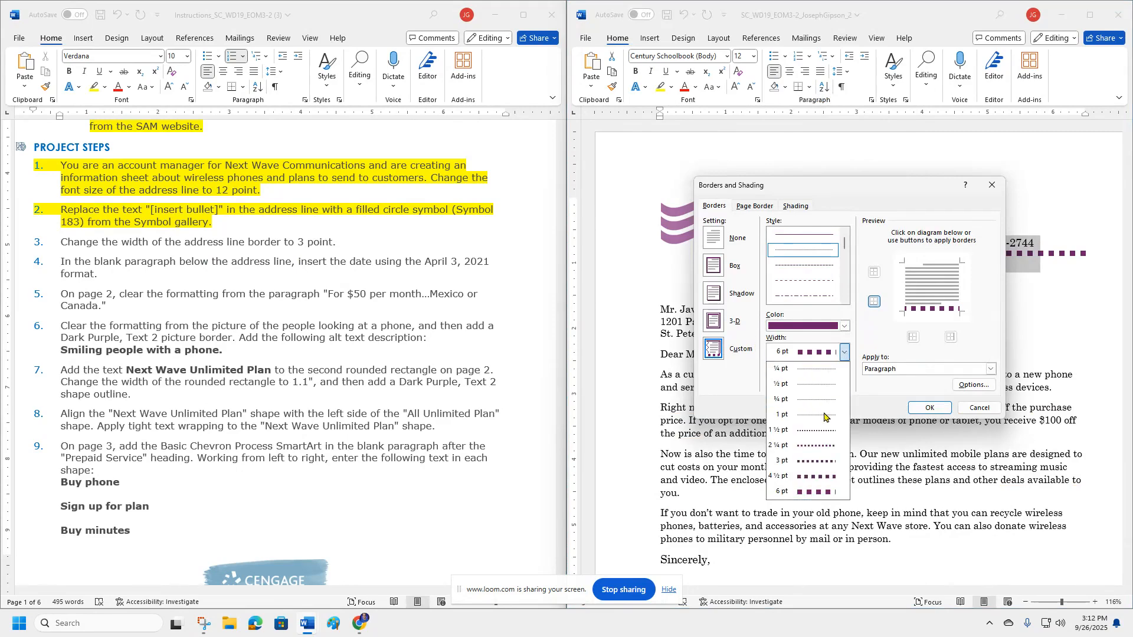
{"action": "left_click", "coordinate": [815, 460]}
{"action": "left_click", "coordinate": [930, 406]}
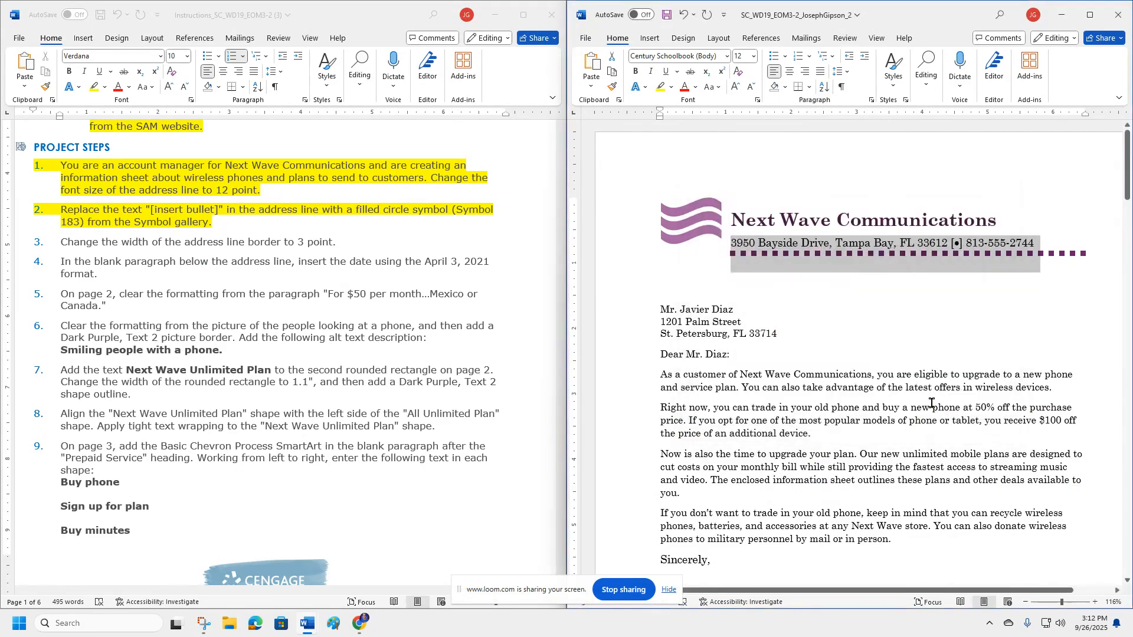
{"action": "left_click", "coordinate": [809, 89]}
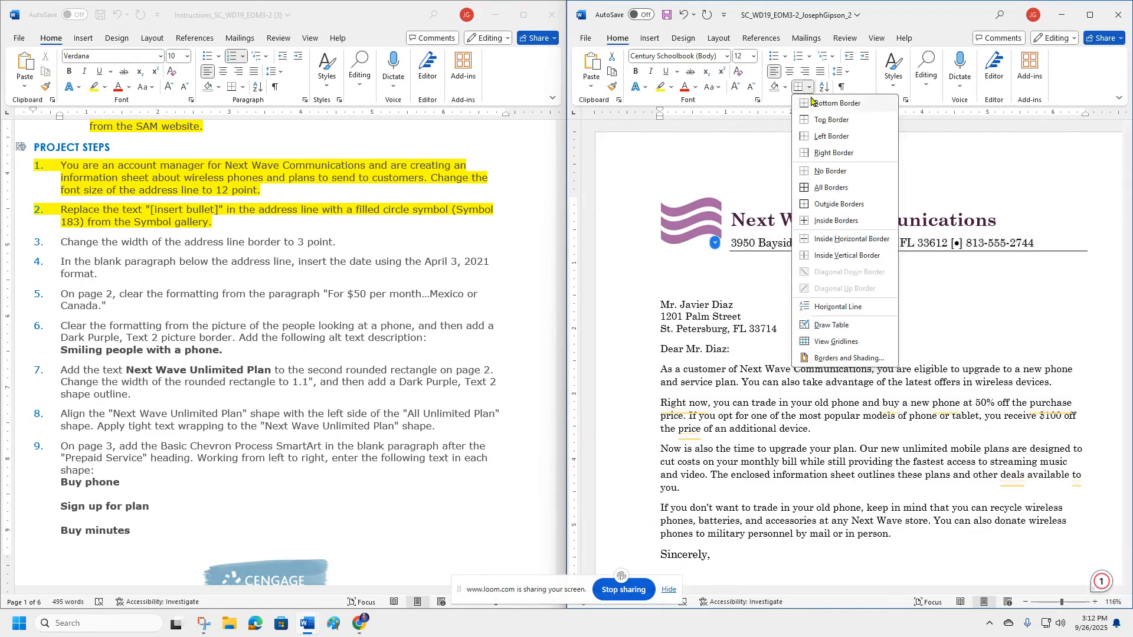
{"action": "key", "text": "Escape"}
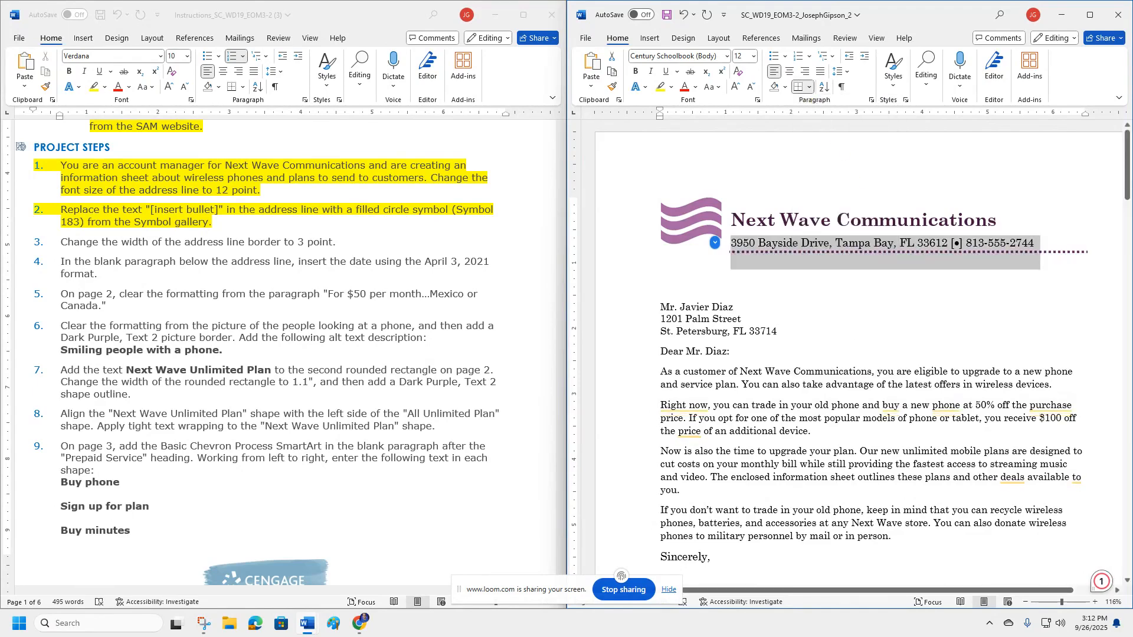
Step: Highlight project step 3 in yellow in the instructions document
{"action": "left_click", "coordinate": [809, 89]}
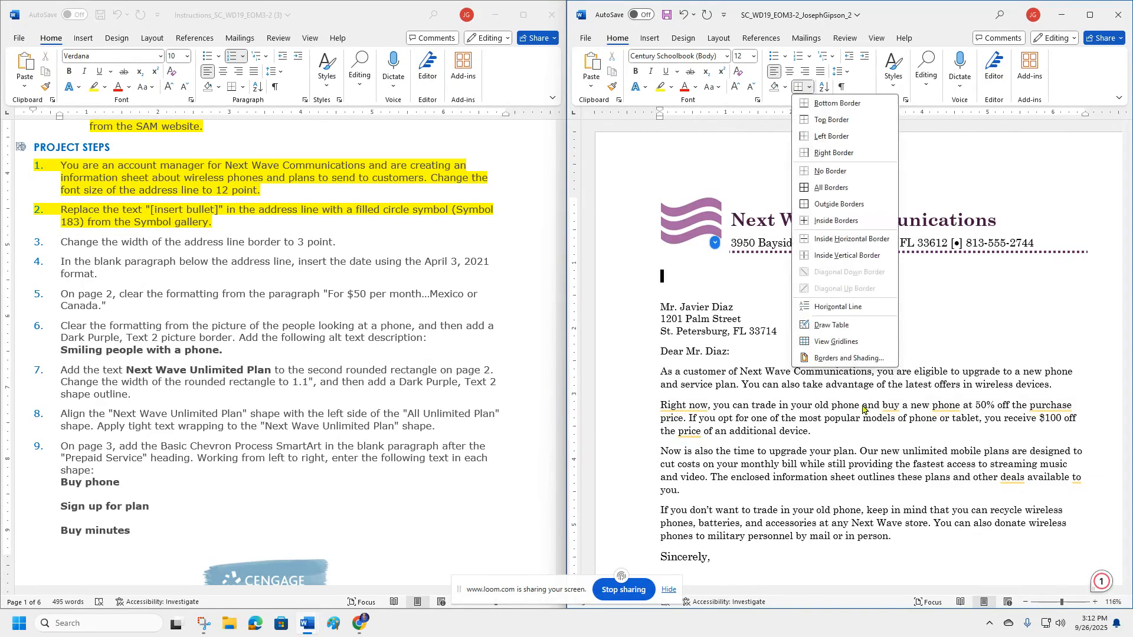
{"action": "left_click", "coordinate": [231, 244]}
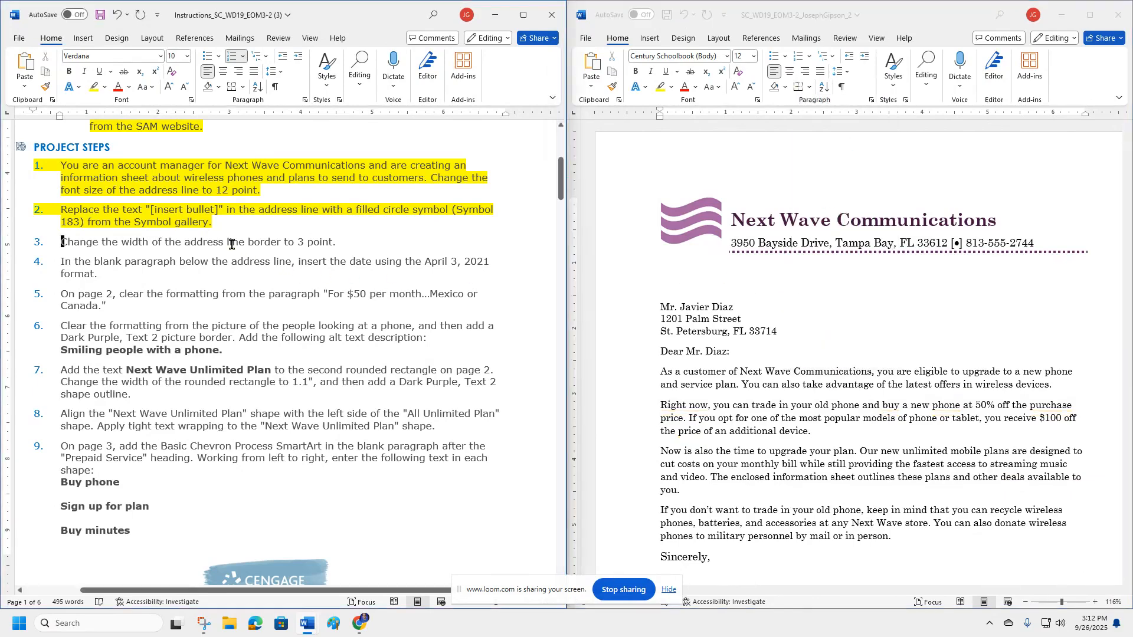
{"action": "triple_click", "coordinate": [231, 245]}
{"action": "key", "text": "ctrl+alt+h"}
{"action": "key", "text": "Down"}
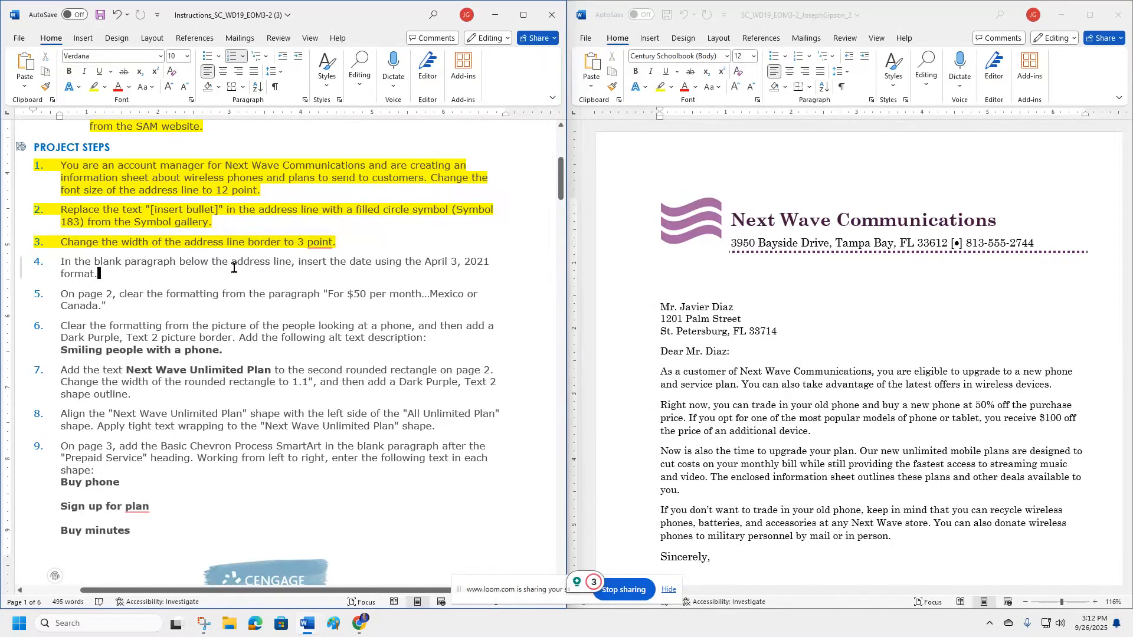
Step: Insert the current date in the "September 26, 2025" format in the blank paragraph below the letter's address line
{"action": "scroll", "coordinate": [233, 267], "scroll_direction": "down", "scroll_amount": 1}
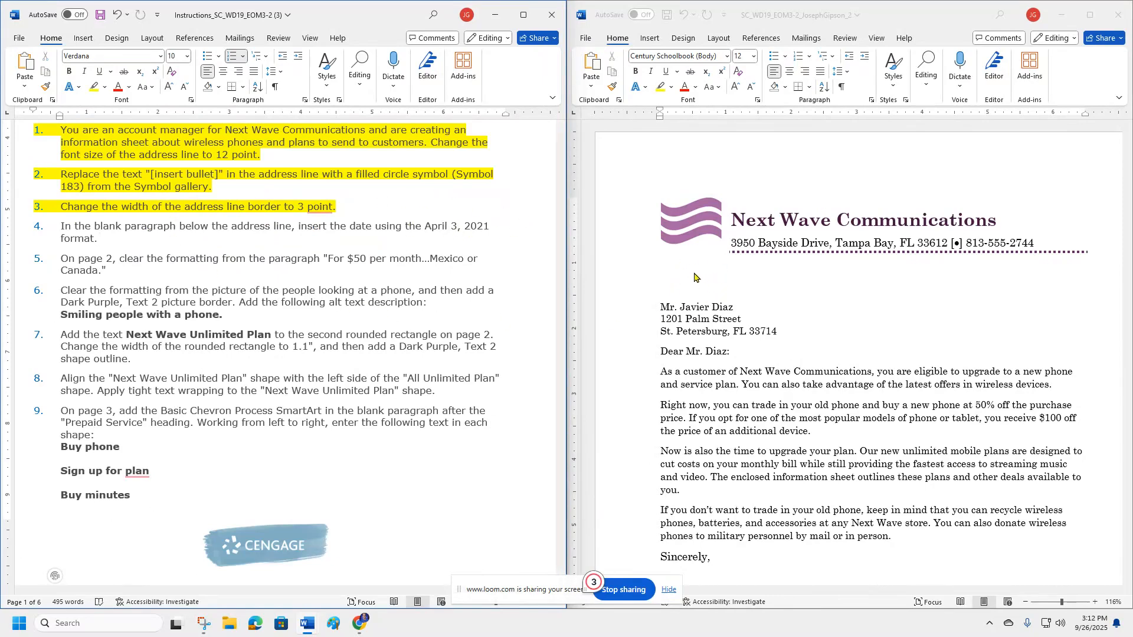
{"action": "left_click", "coordinate": [677, 284]}
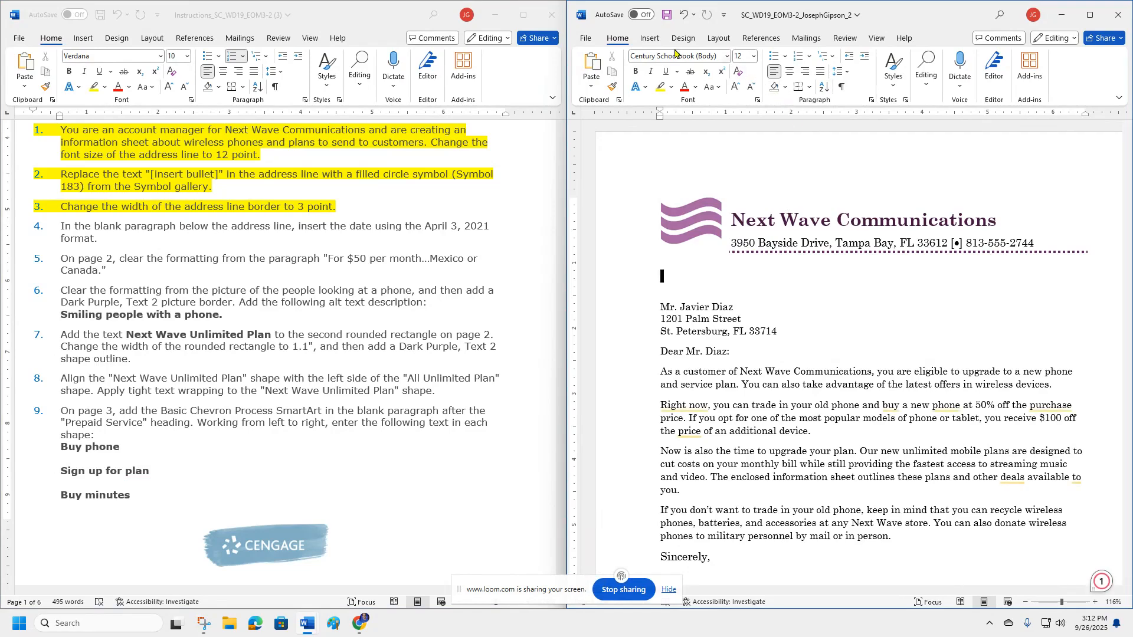
{"action": "left_click", "coordinate": [651, 38]}
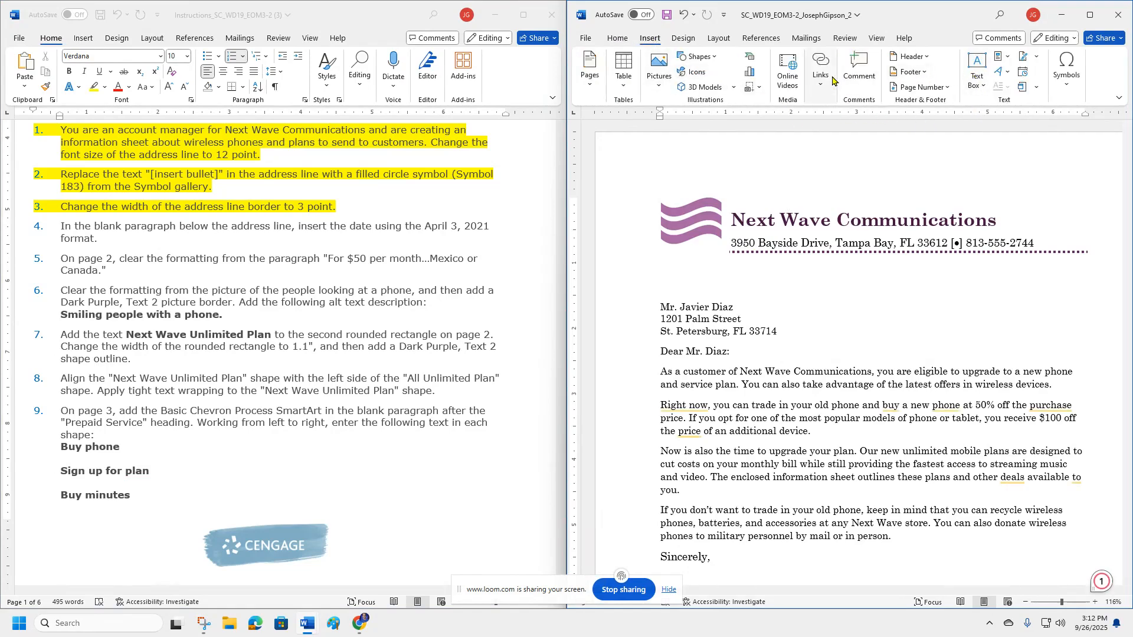
{"action": "left_click", "coordinate": [1089, 16]}
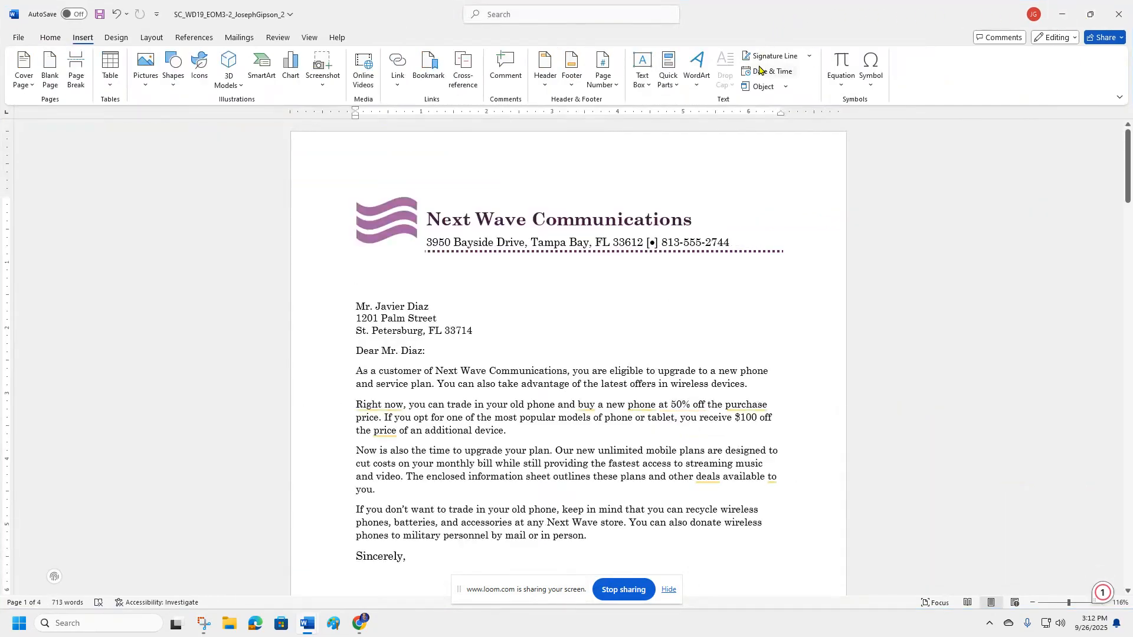
{"action": "left_click_drag", "start_coordinate": [762, 18], "coordinate": [1127, 94]}
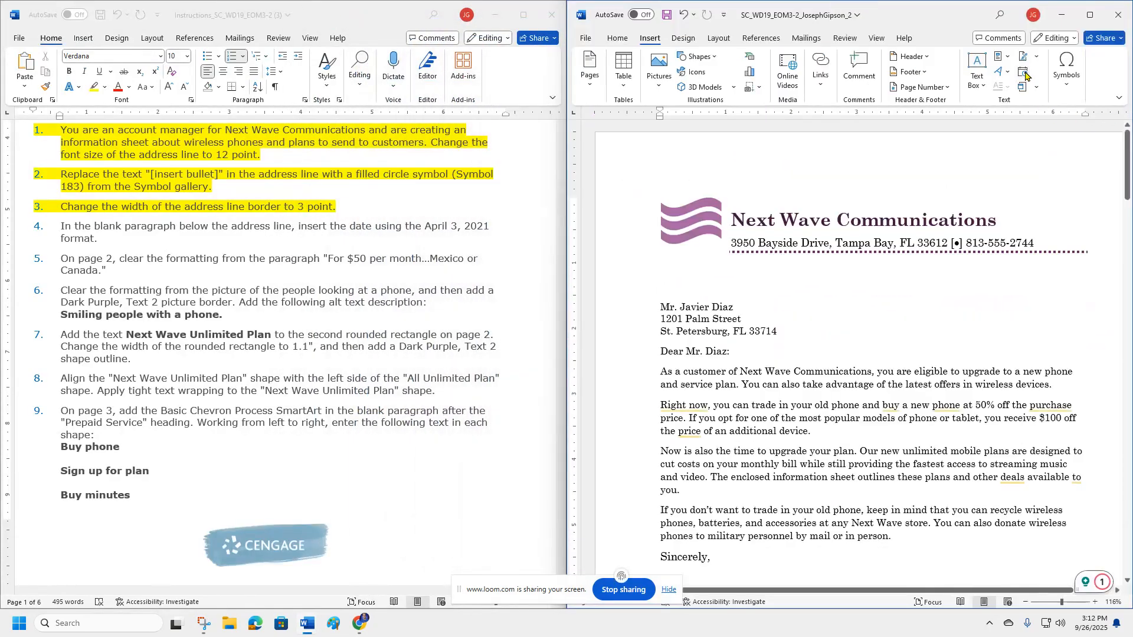
{"action": "left_click", "coordinate": [1025, 75]}
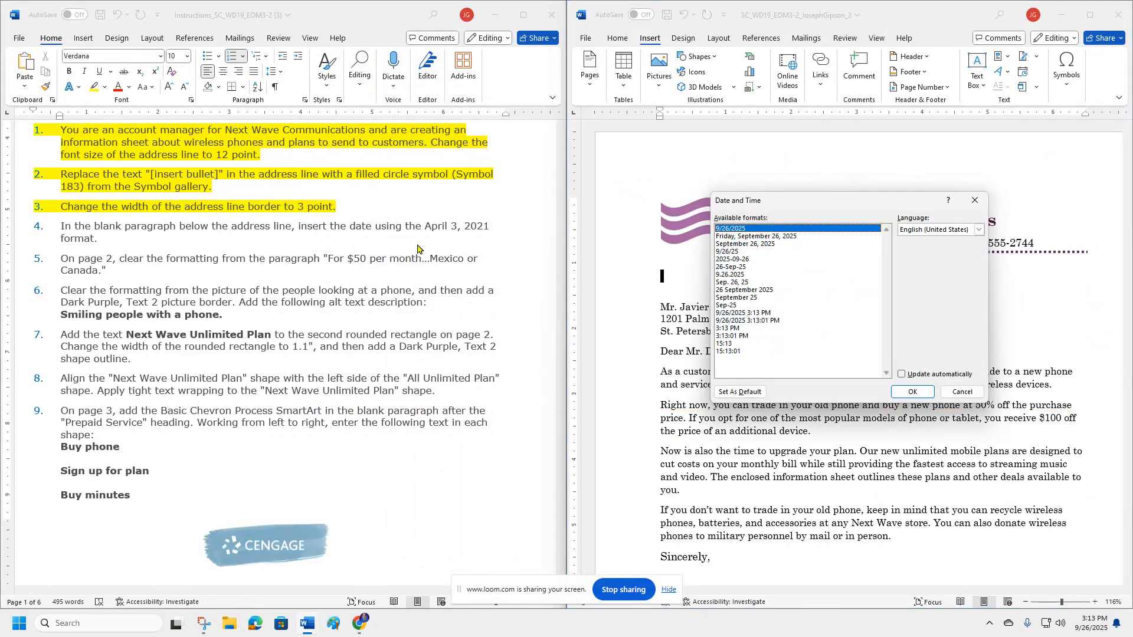
{"action": "left_click", "coordinate": [743, 245]}
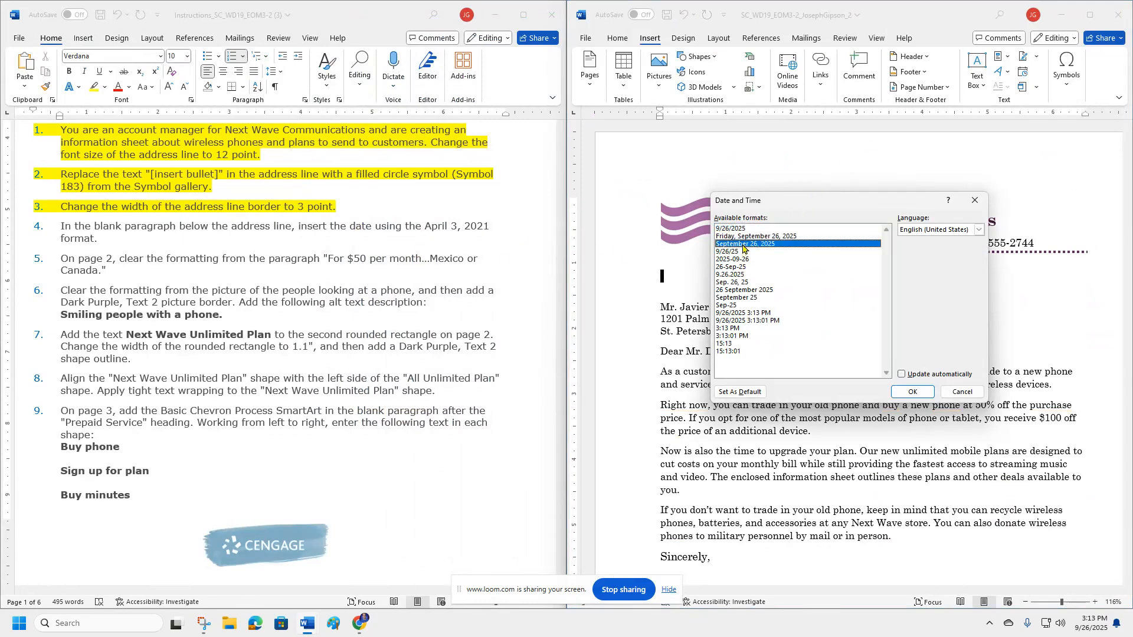
{"action": "left_click", "coordinate": [912, 392]}
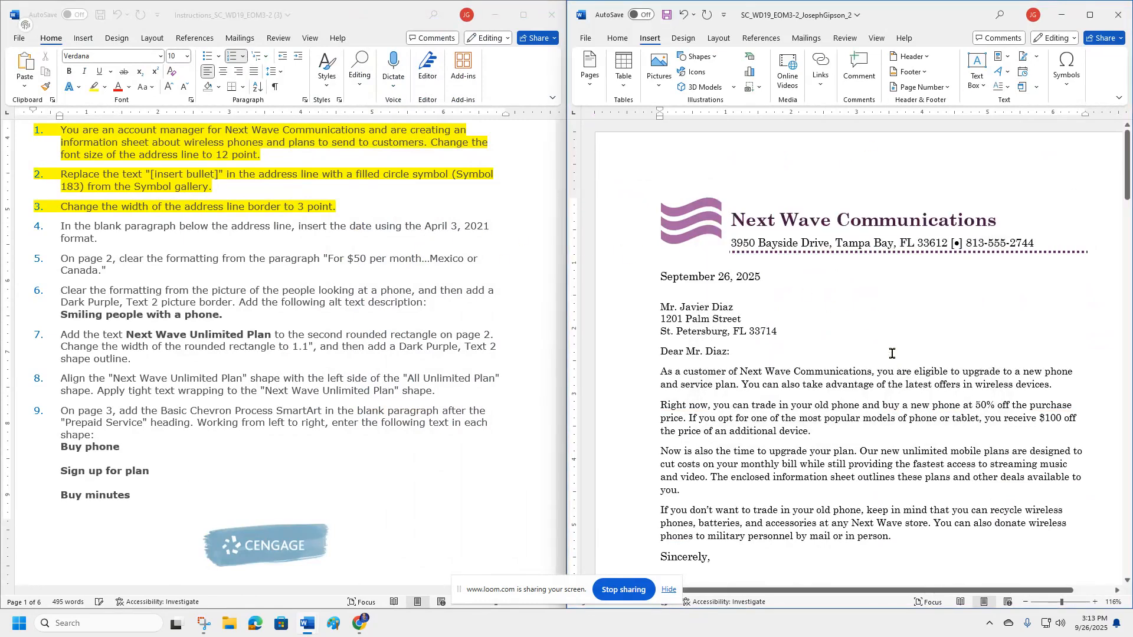
Step: Change the inserted date in the letter to April 3, 2021
{"action": "double_click", "coordinate": [679, 276]}
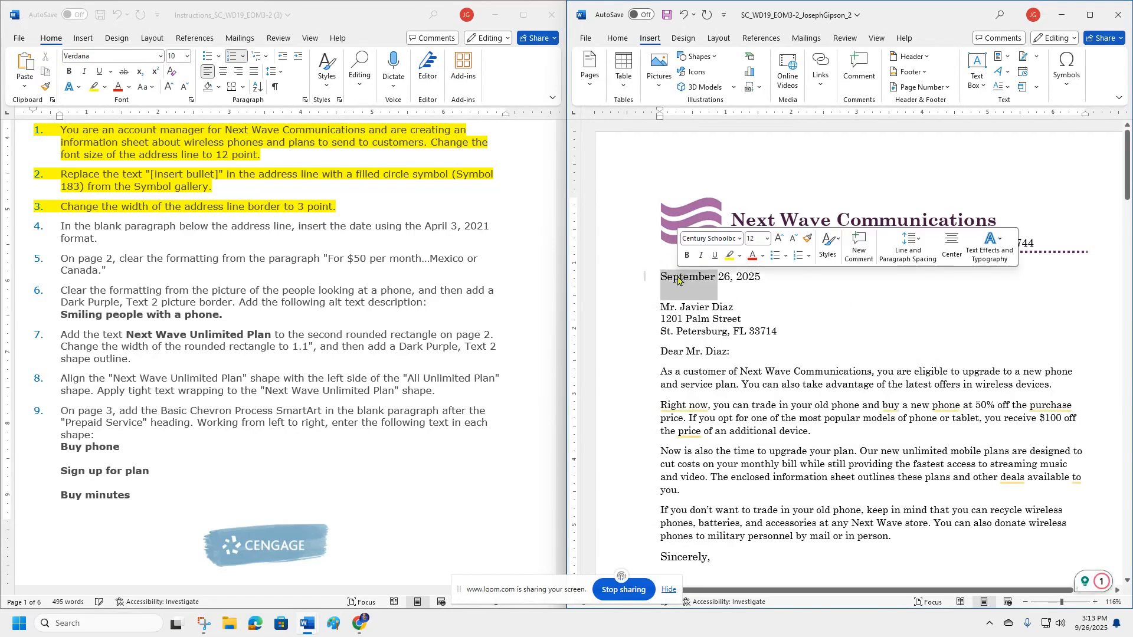
{"action": "type", "text": "April"}
{"action": "type", "text": " 3,"}
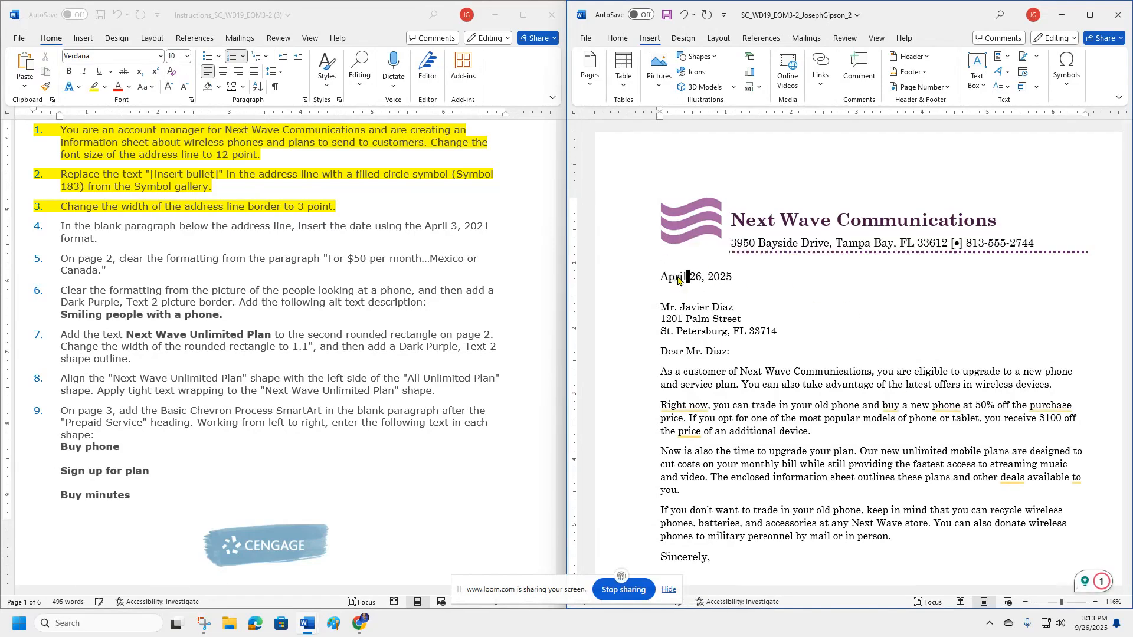
{"action": "type", "text": " 2021"}
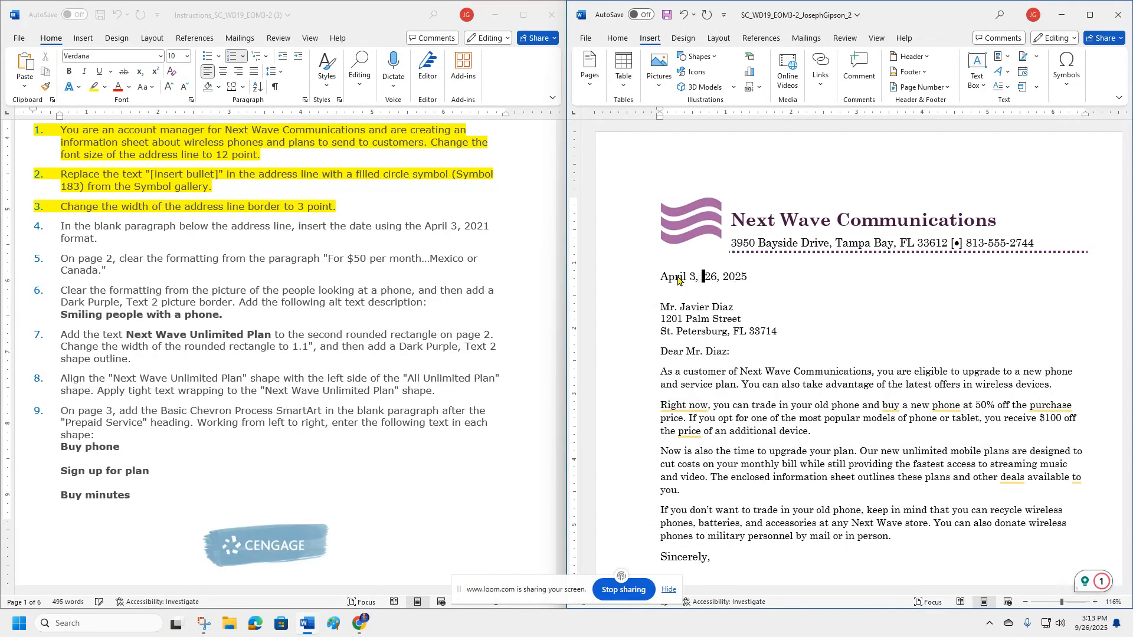
{"action": "key", "text": "Delete"}
{"action": "key", "text": "Delete"}
{"action": "key", "text": "Delete"}
{"action": "key", "text": "Delete"}
{"action": "key", "text": "Delete"}
{"action": "key", "text": "Delete"}
{"action": "key", "text": "Delete"}
Step: Highlight project step 4 in yellow in the instructions document
{"action": "left_click", "coordinate": [286, 230]}
{"action": "triple_click", "coordinate": [286, 231]}
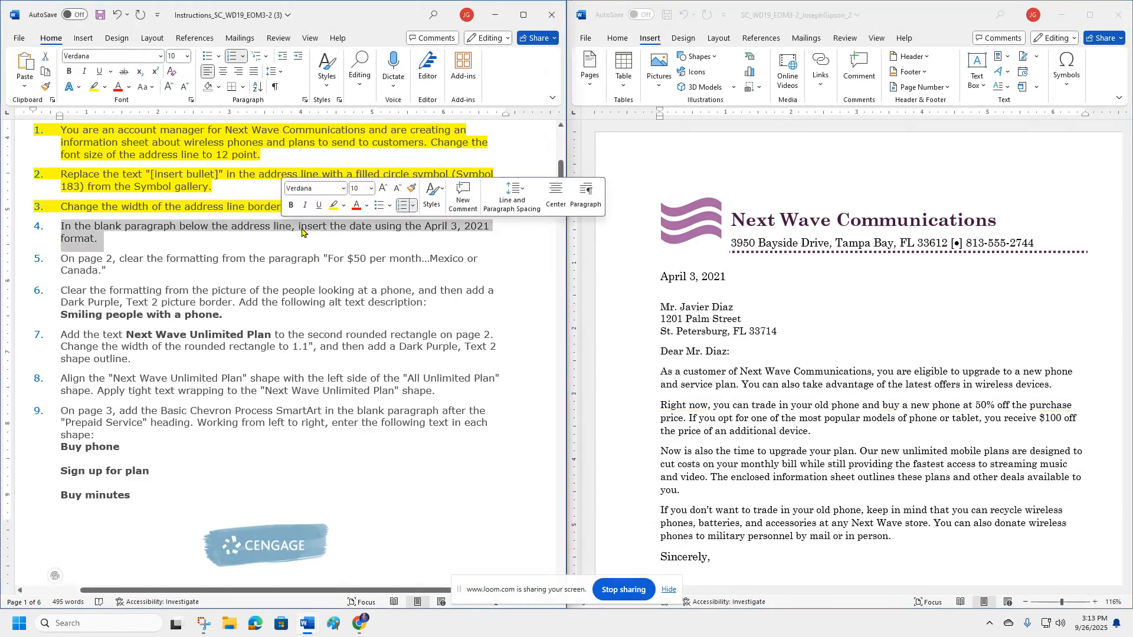
{"action": "left_click", "coordinate": [344, 205]}
{"action": "left_click", "coordinate": [309, 224]}
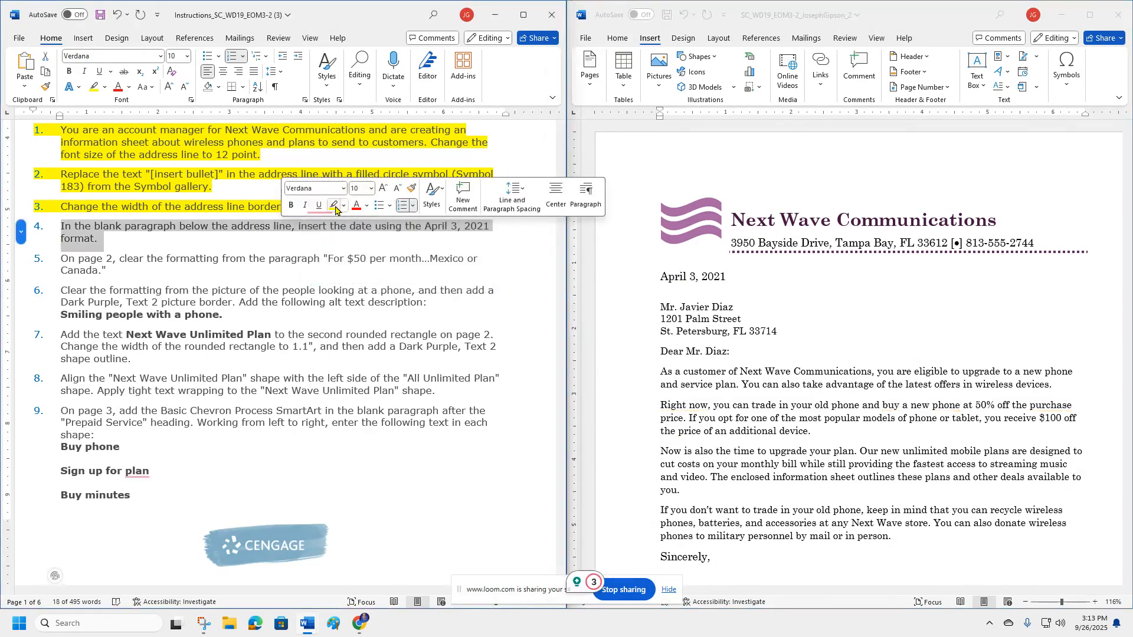
{"action": "left_click", "coordinate": [207, 258]}
Step: Clear all formatting from the paragraph "For $50 per month...Mexico or Canada." on page 2 of the letter document
{"action": "scroll", "coordinate": [749, 283], "scroll_direction": "down", "scroll_amount": 6}
{"action": "scroll", "coordinate": [749, 283], "scroll_direction": "down", "scroll_amount": 8}
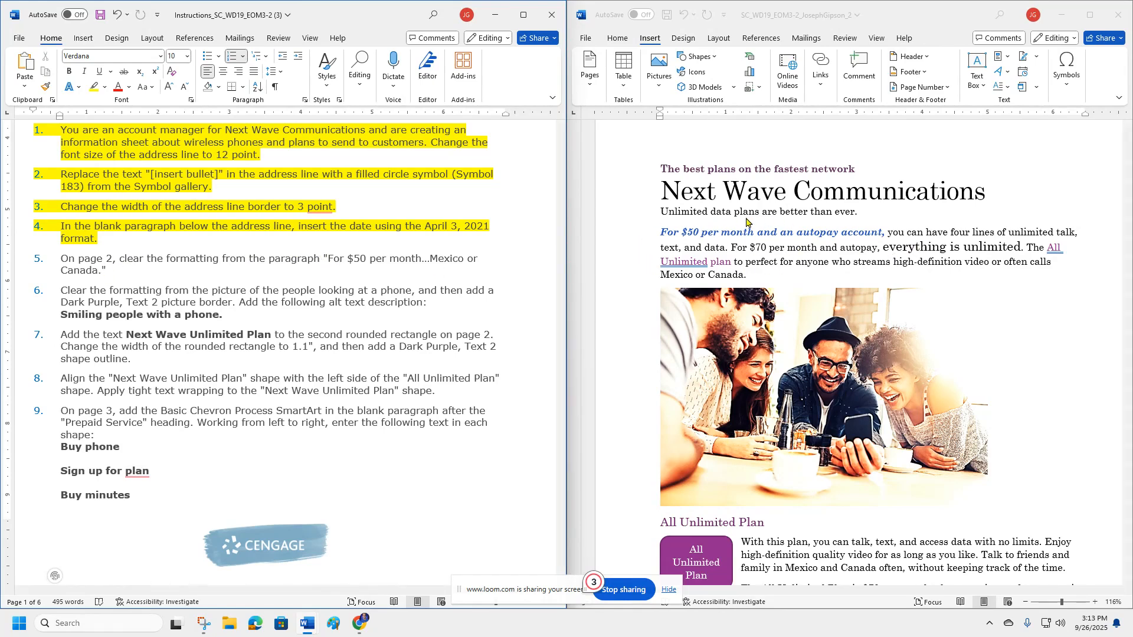
{"action": "left_click", "coordinate": [663, 235]}
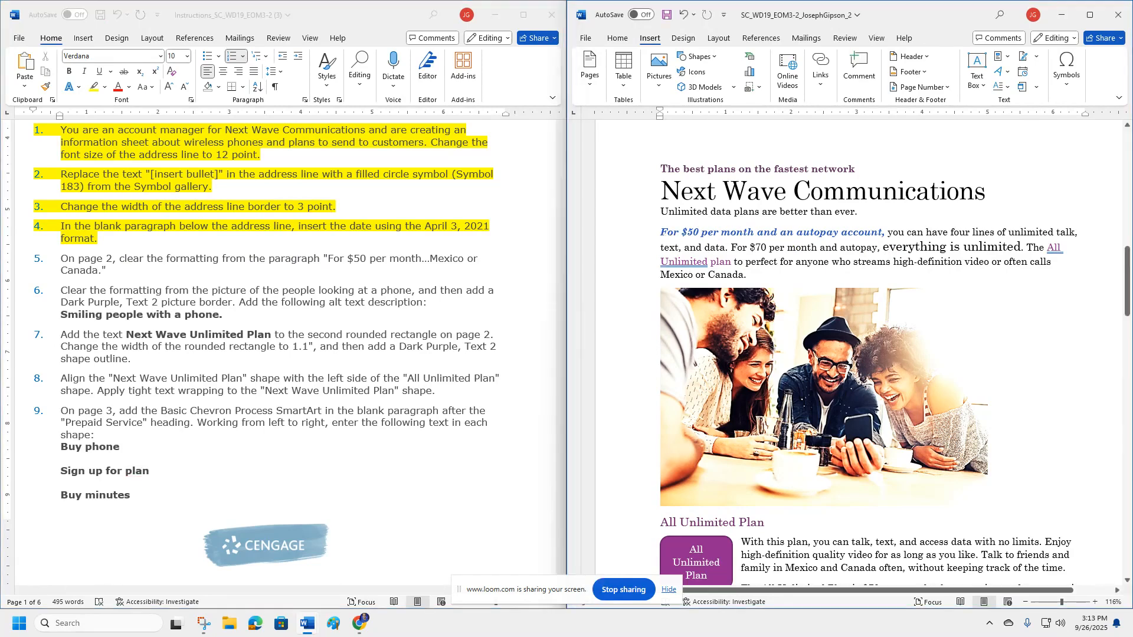
{"action": "left_click_drag", "start_coordinate": [661, 233], "coordinate": [752, 276]}
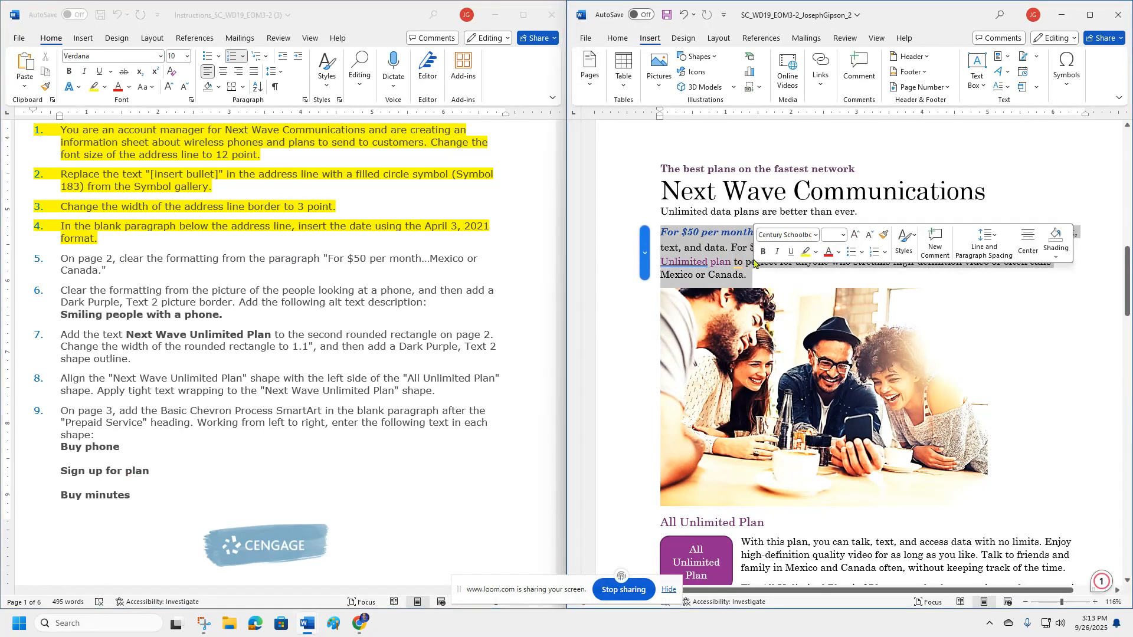
{"action": "left_click", "coordinate": [617, 39]}
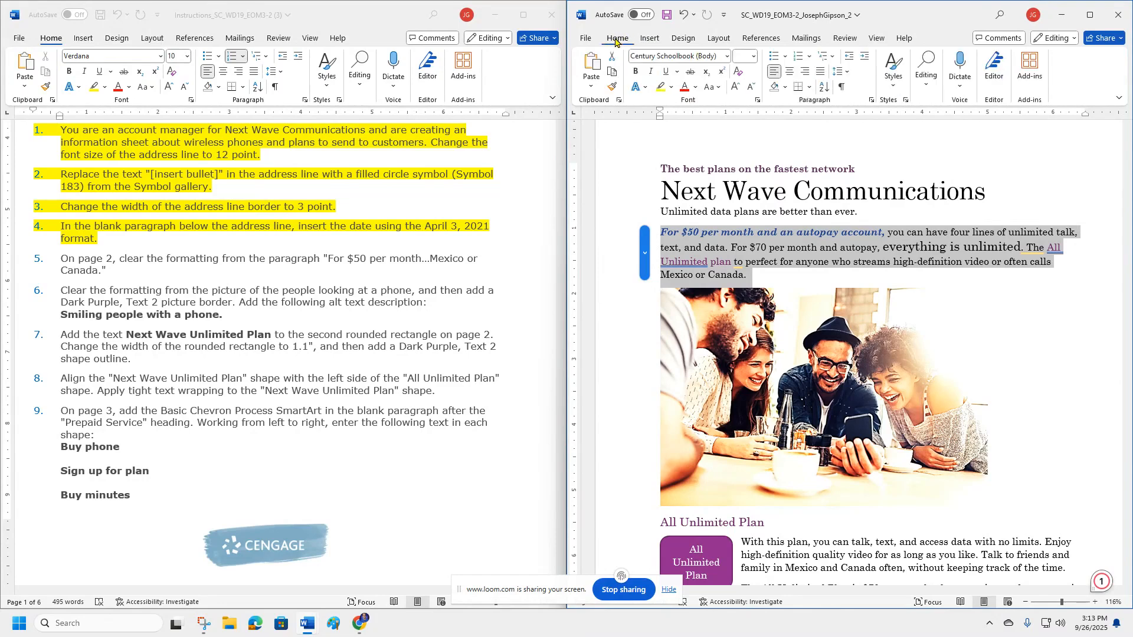
{"action": "left_click", "coordinate": [736, 73]}
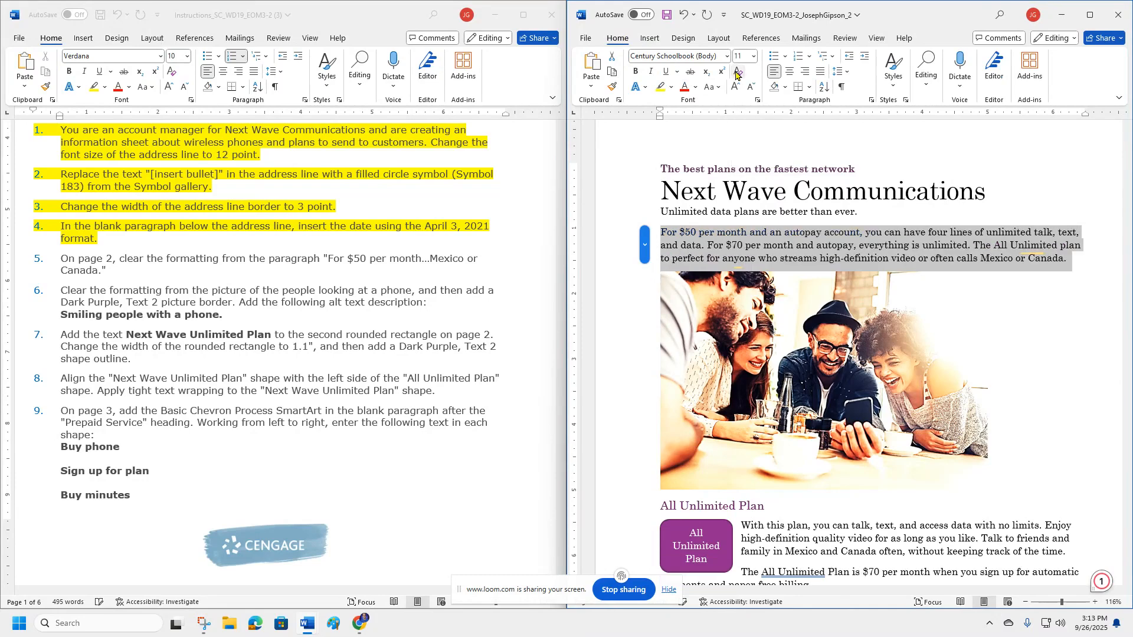
Step: Highlight project step 5 in yellow in the instructions document
{"action": "triple_click", "coordinate": [222, 262]}
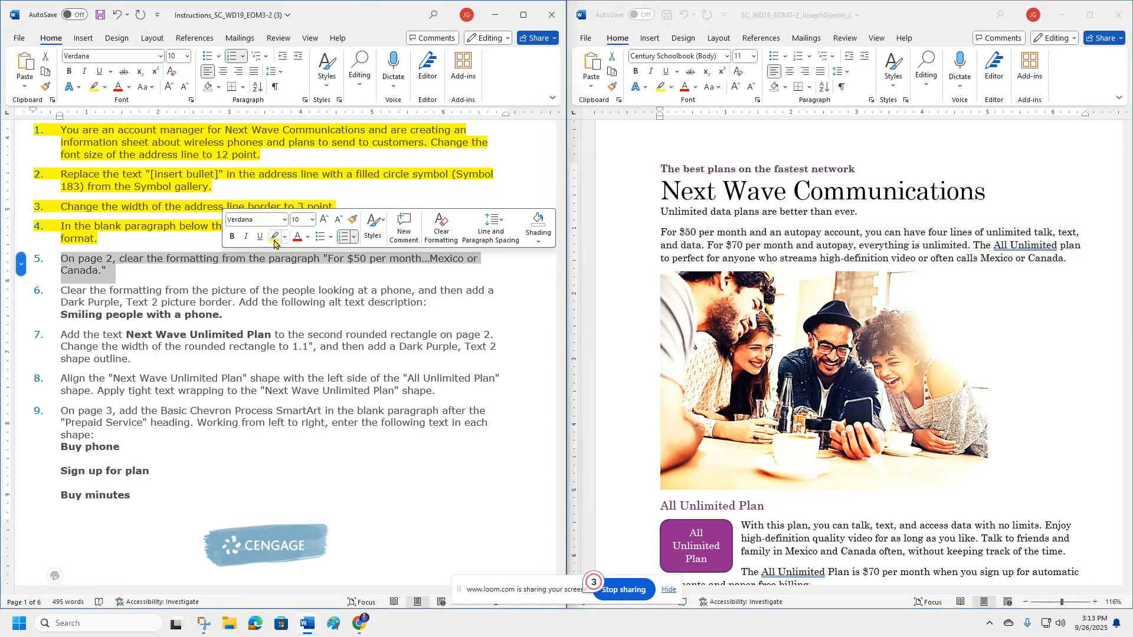
{"action": "left_click", "coordinate": [275, 237]}
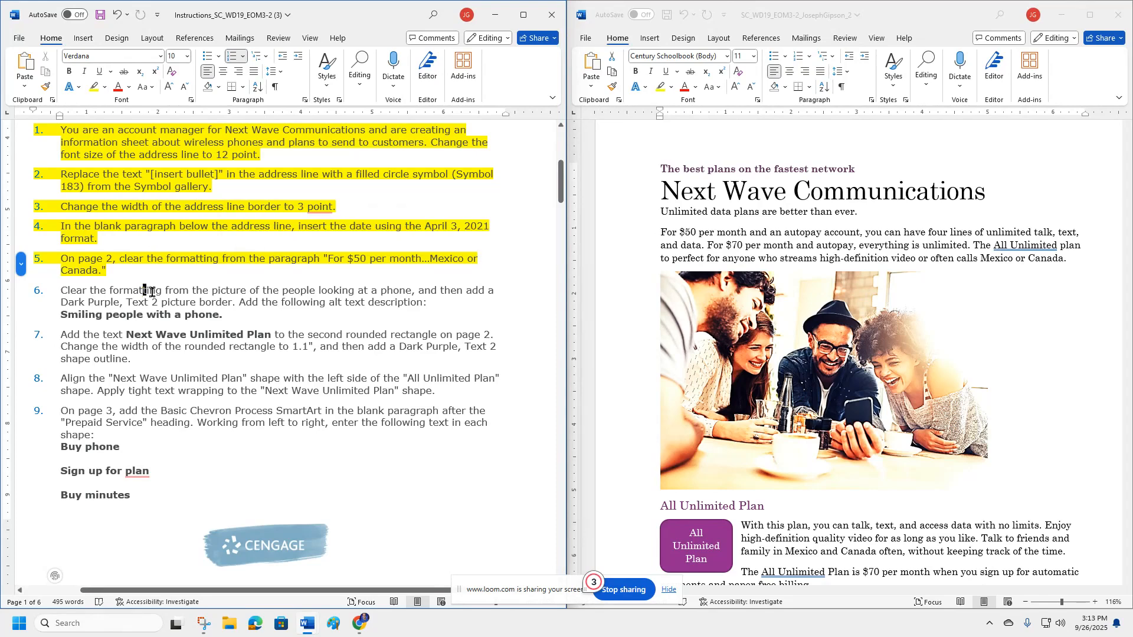
{"action": "scroll", "coordinate": [172, 291], "scroll_direction": "down", "scroll_amount": 2}
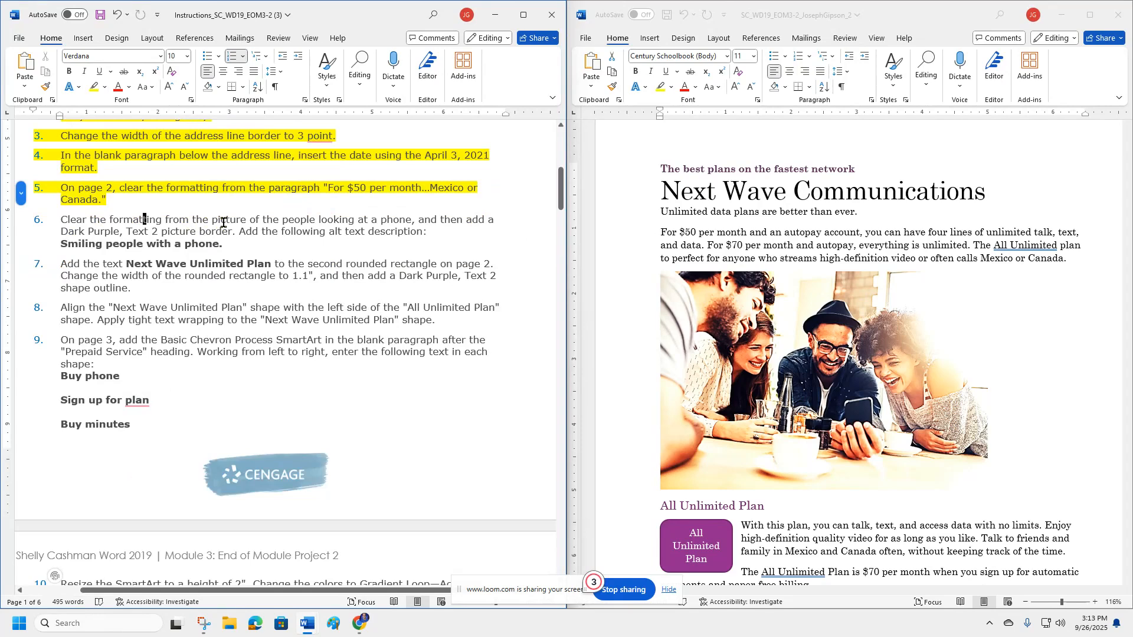
{"action": "mouse_move", "coordinate": [360, 623]}
{"action": "left_click", "coordinate": [294, 569]}
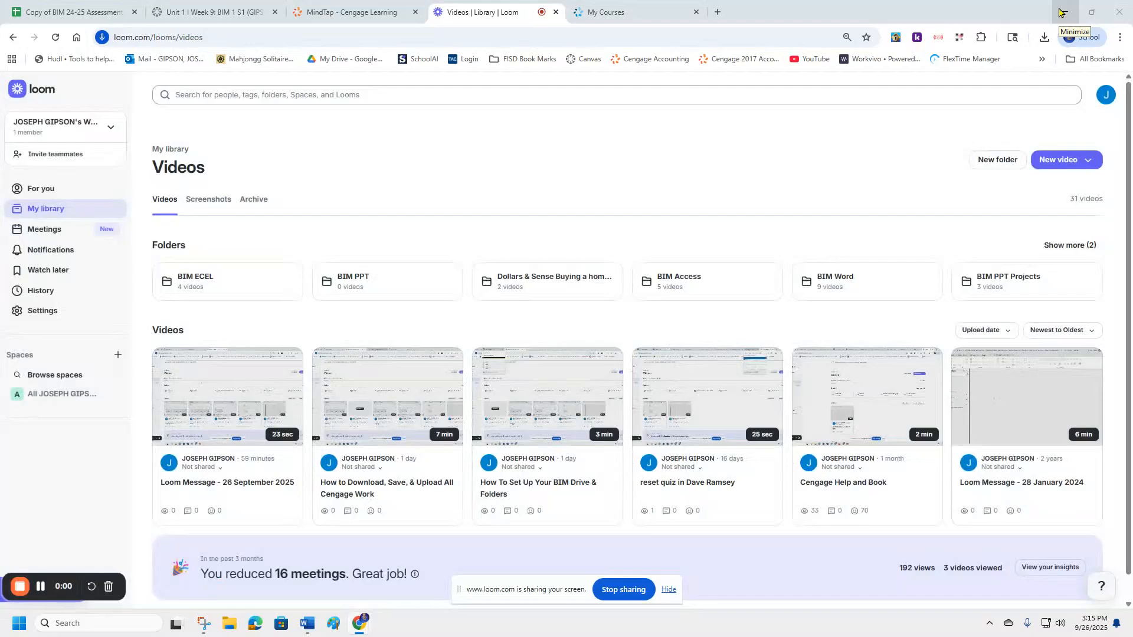
{"action": "left_click", "coordinate": [1065, 12]}
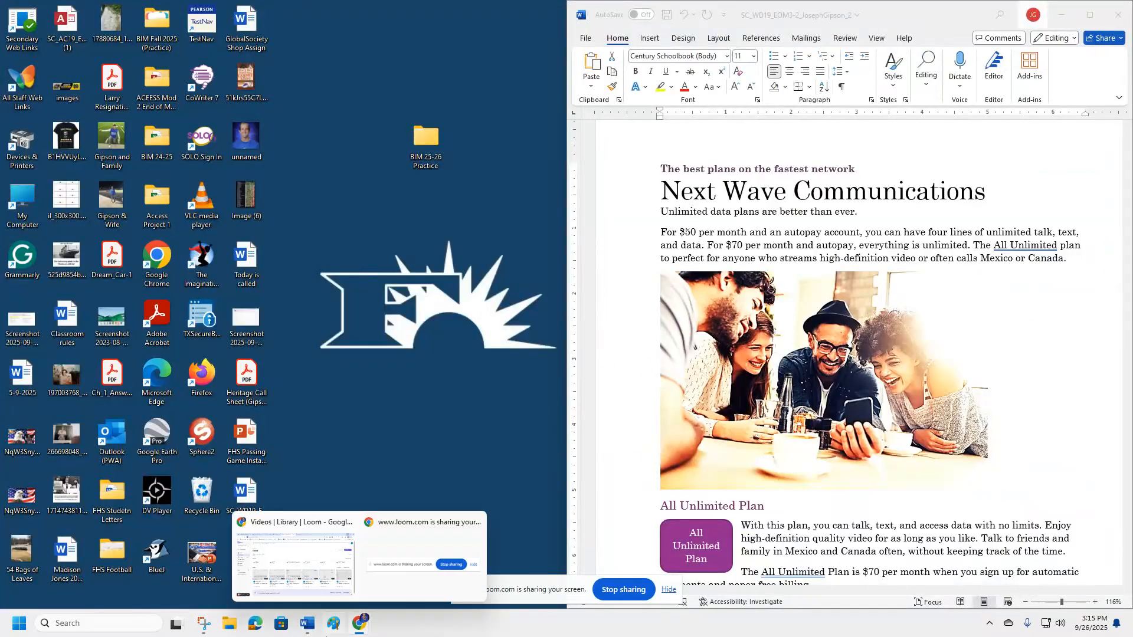
{"action": "mouse_move", "coordinate": [307, 623]}
{"action": "left_click", "coordinate": [354, 561]}
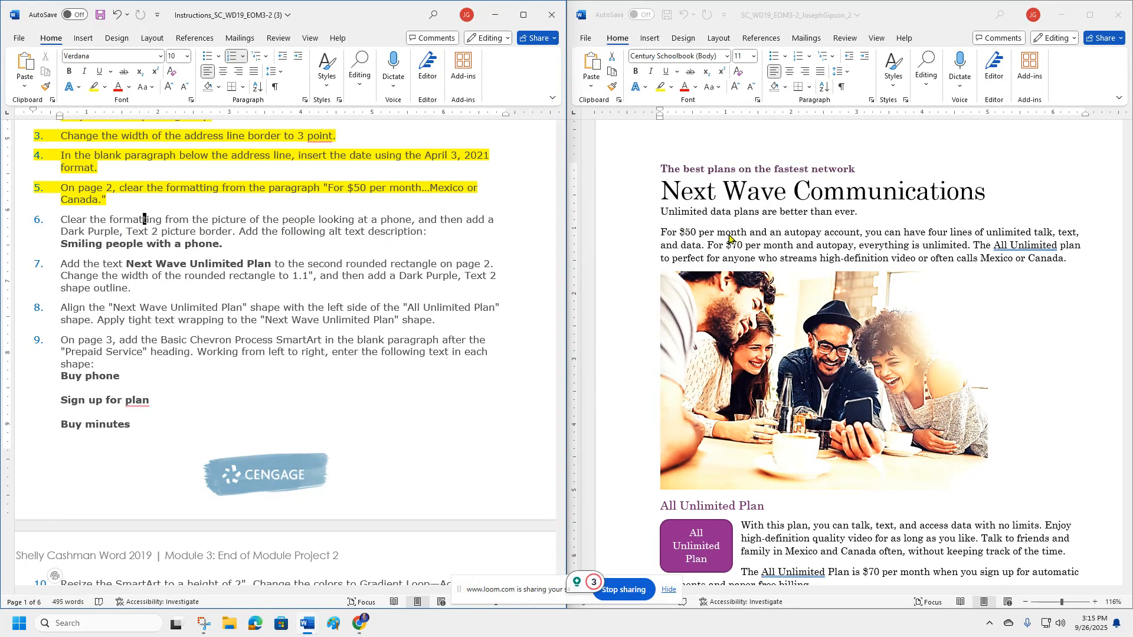
Step: Reset the formatting of the picture of people looking at a phone and add a Dark Purple, Text 2 picture border
{"action": "left_click", "coordinate": [772, 350]}
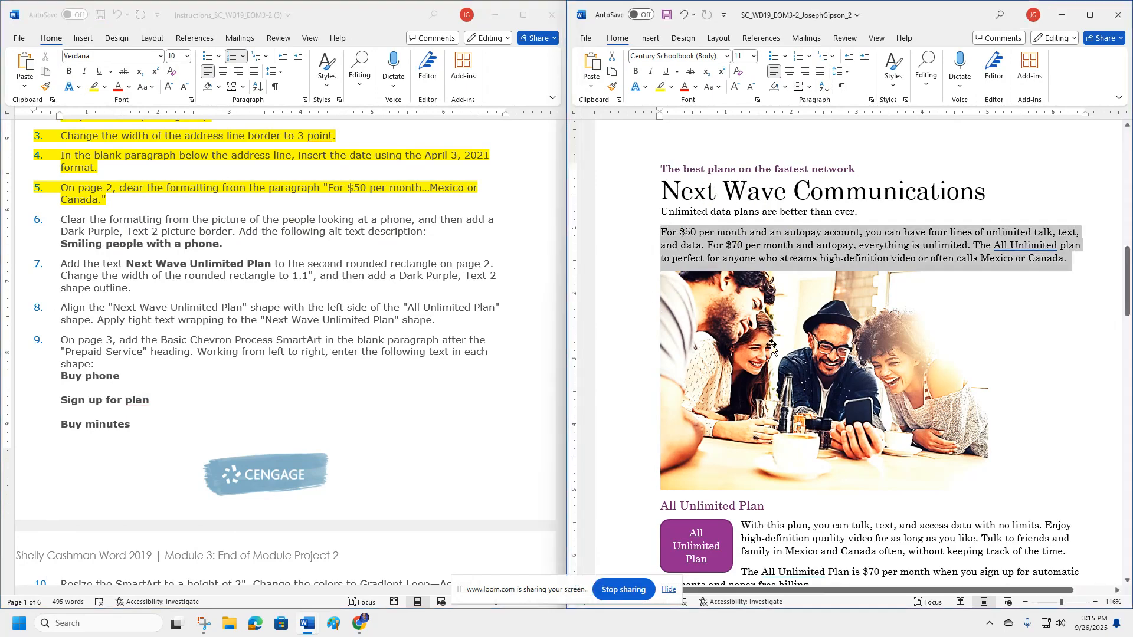
{"action": "left_click", "coordinate": [772, 350]}
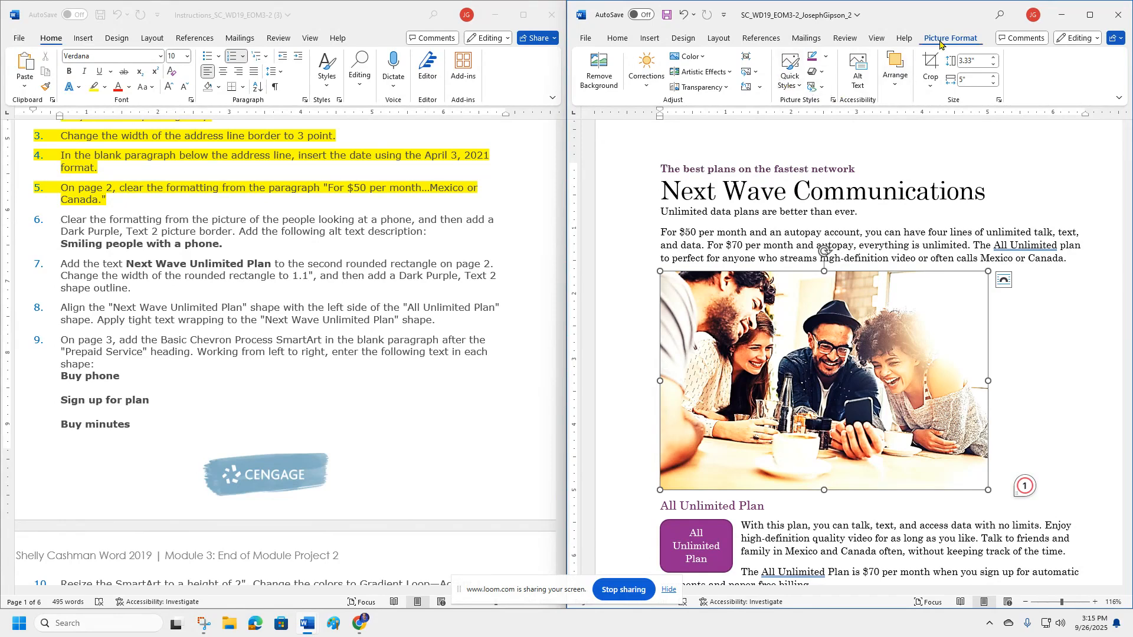
{"action": "left_click", "coordinate": [749, 89]}
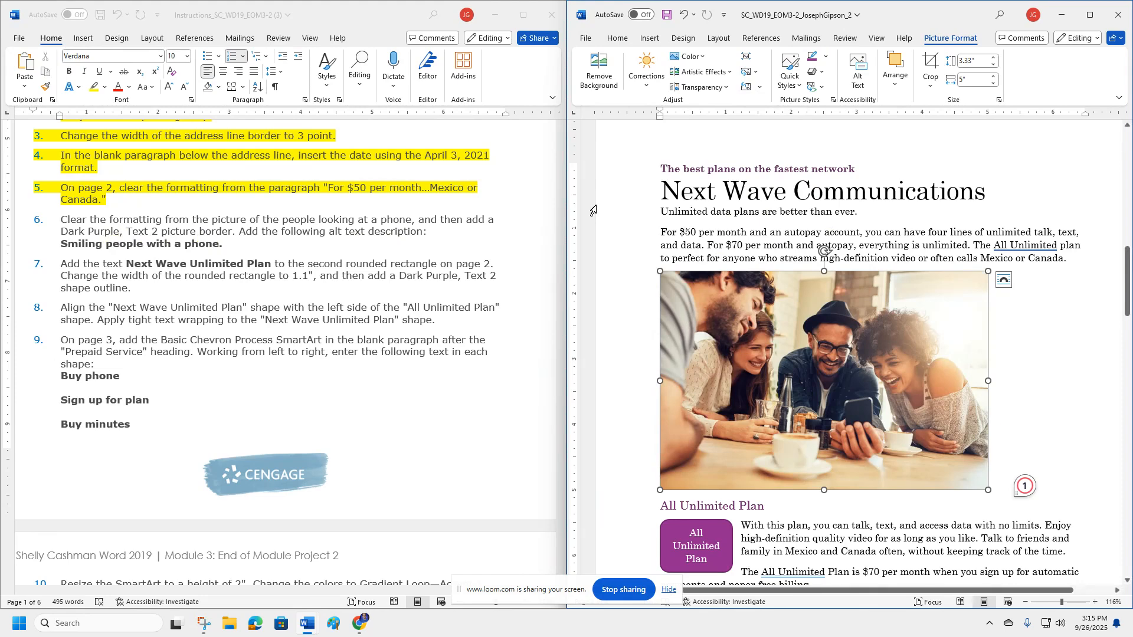
{"action": "left_click", "coordinate": [826, 57]}
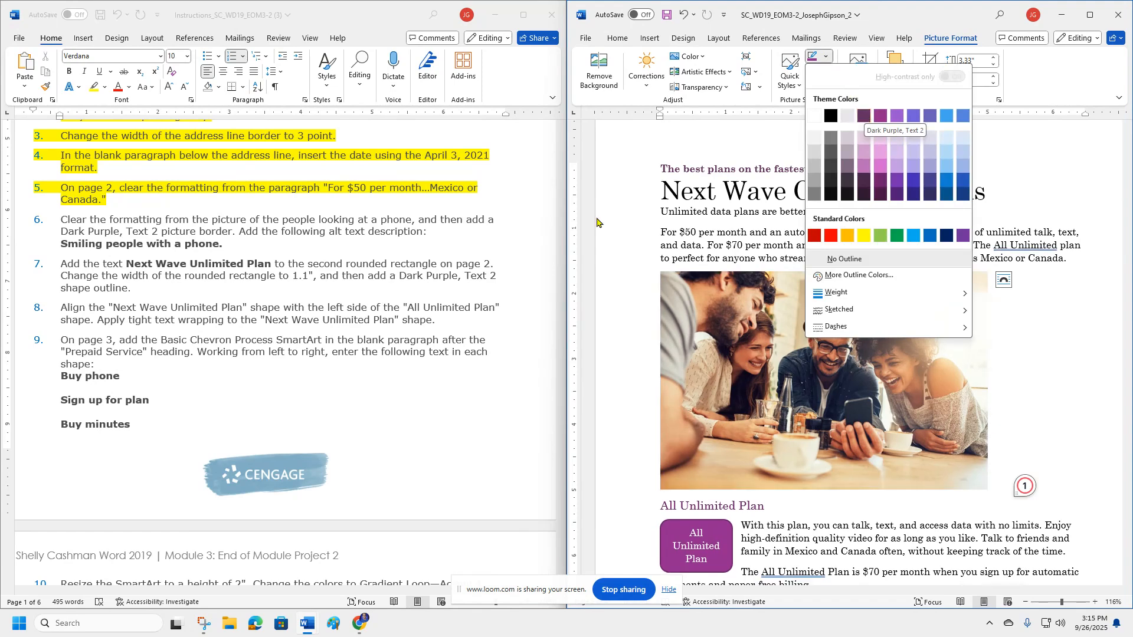
{"action": "left_click", "coordinate": [866, 117]}
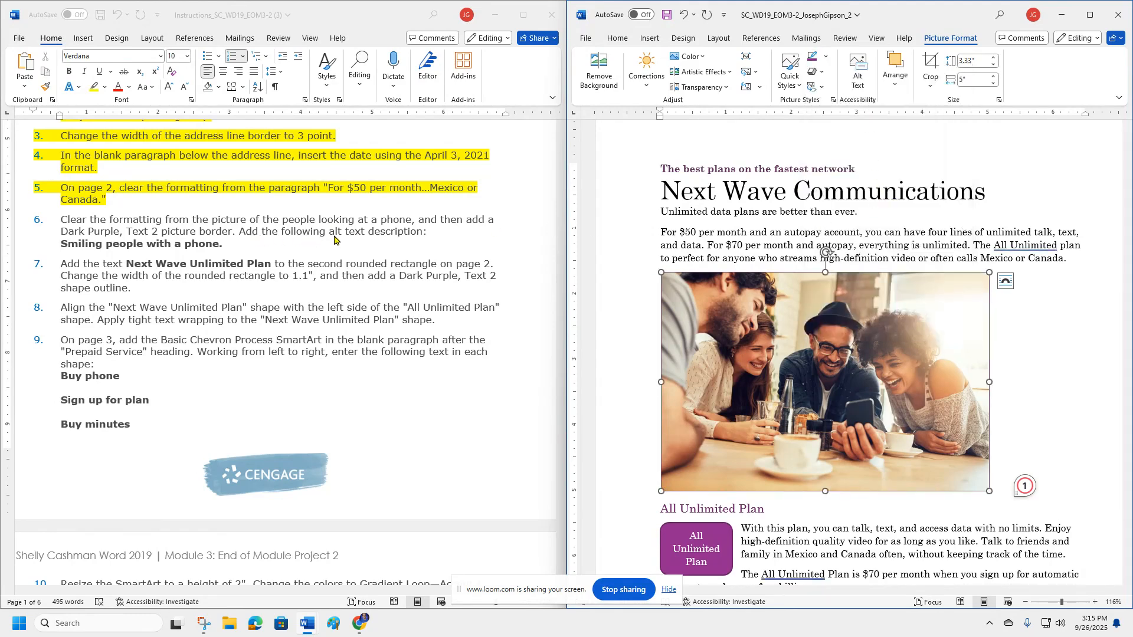
Step: Copy "Smiling people with a phone." from project step 6 and enter it as the alt text of the picture of people looking at a phone
{"action": "left_click", "coordinate": [68, 251]}
{"action": "left_click_drag", "start_coordinate": [61, 244], "coordinate": [220, 245]}
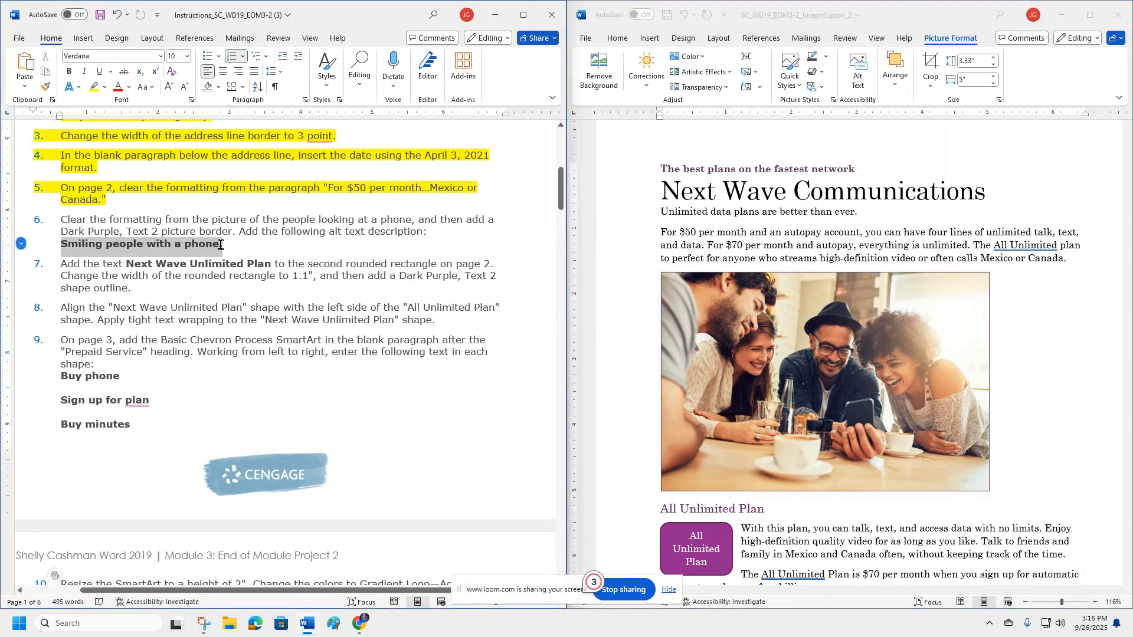
{"action": "right_click", "coordinate": [201, 247]}
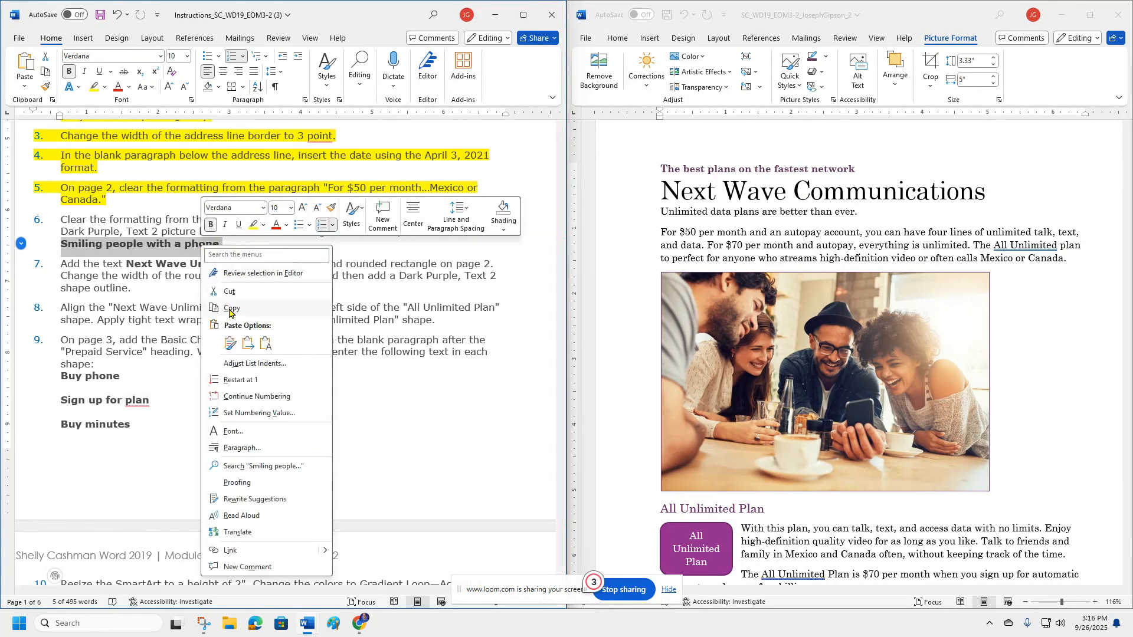
{"action": "left_click", "coordinate": [298, 308]}
{"action": "left_click", "coordinate": [801, 370]}
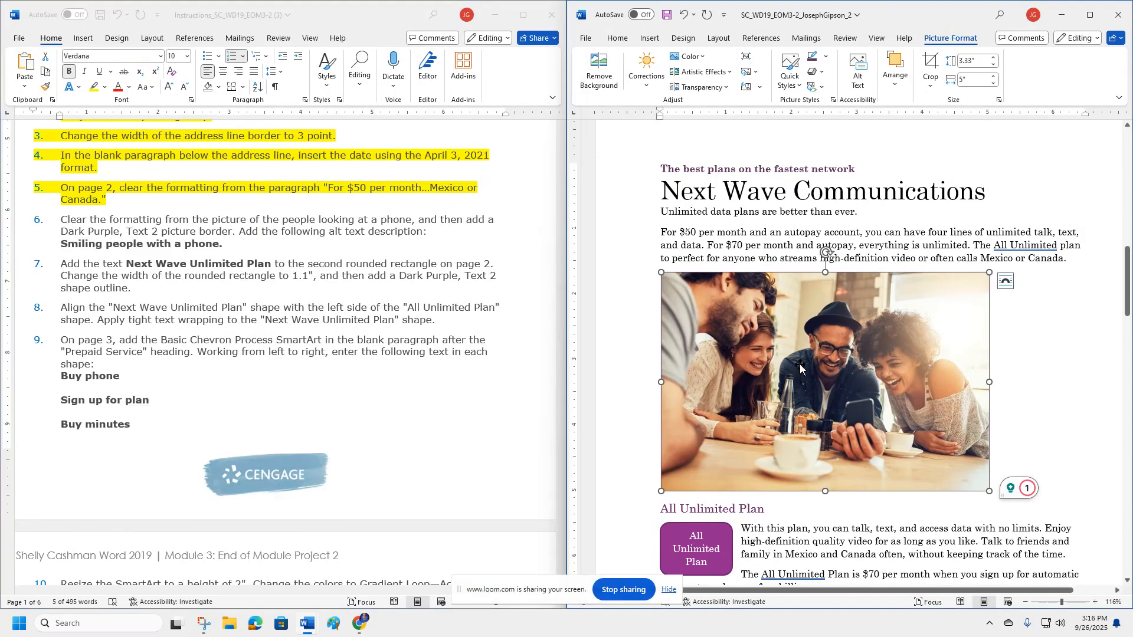
{"action": "right_click", "coordinate": [800, 370]}
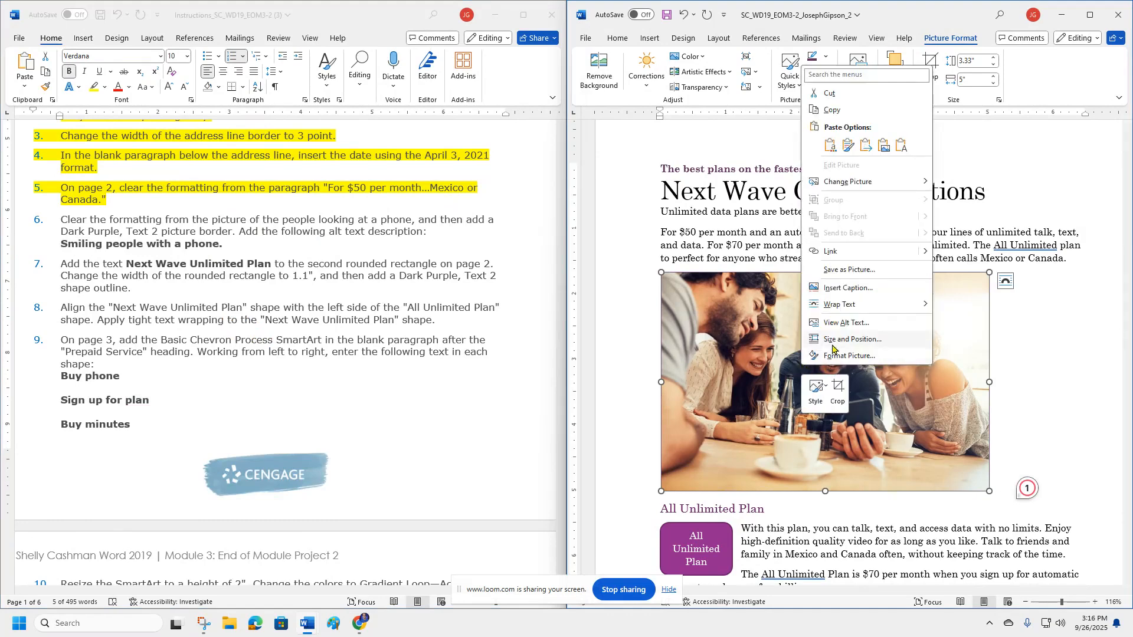
{"action": "left_click", "coordinate": [840, 323]}
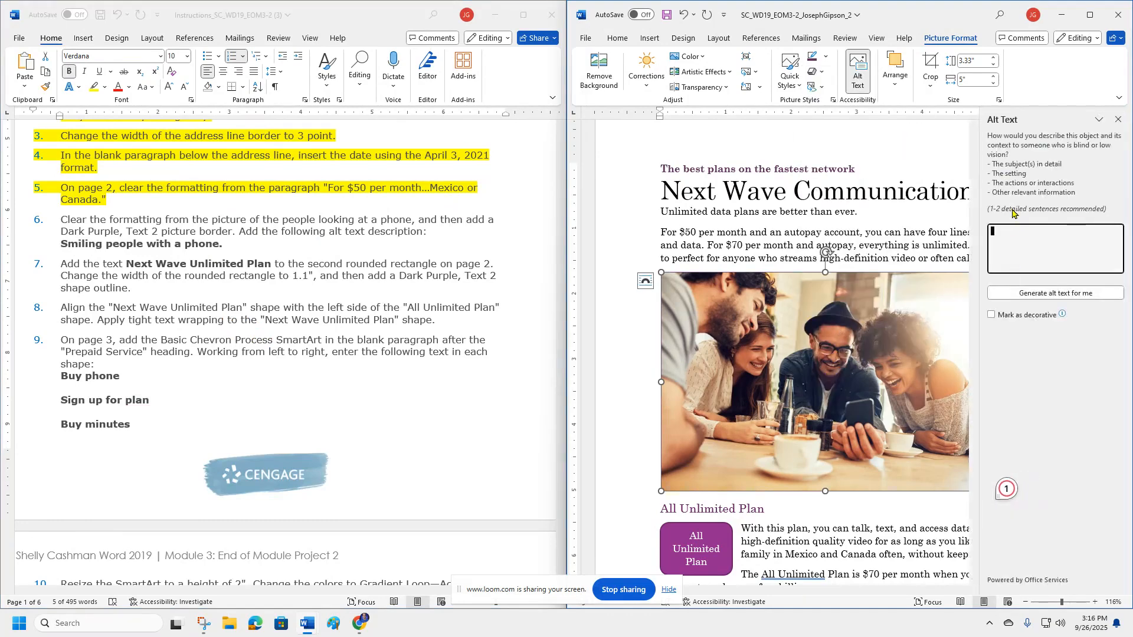
{"action": "key", "text": "ctrl+v"}
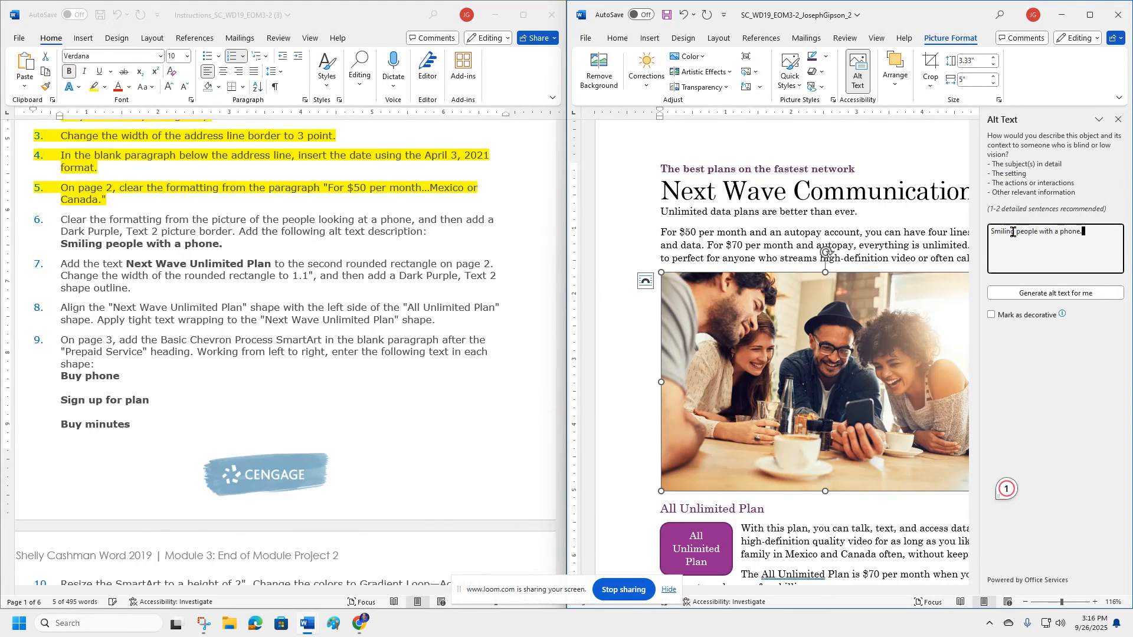
{"action": "left_click", "coordinate": [1117, 120]}
Step: Highlight project step 6 in yellow in the instructions document
{"action": "left_click", "coordinate": [210, 238]}
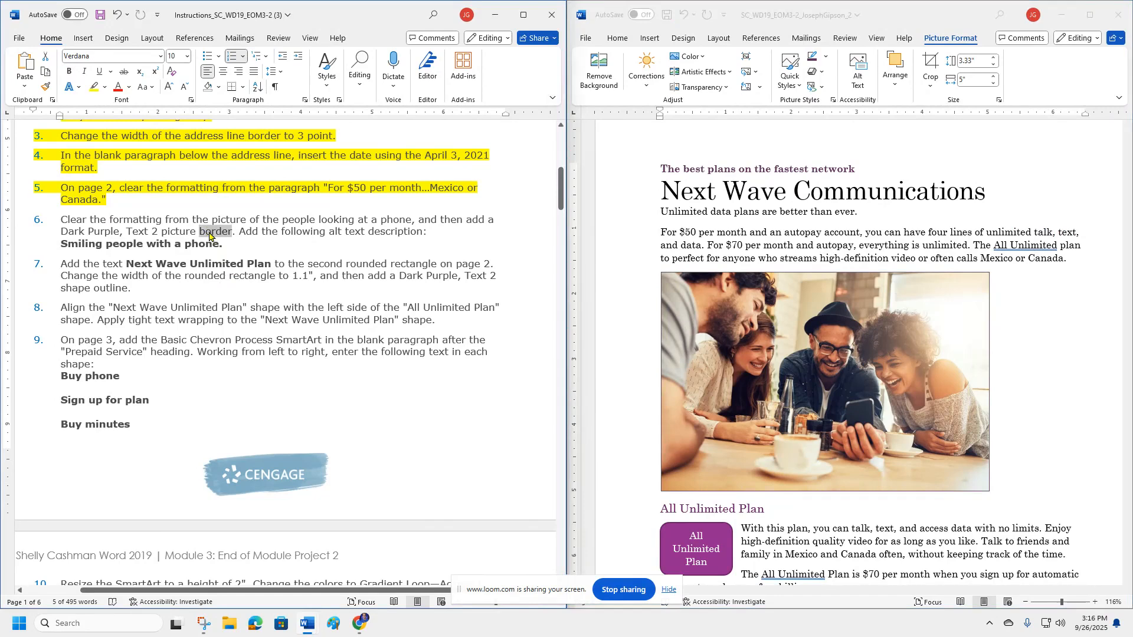
{"action": "triple_click", "coordinate": [210, 238]}
{"action": "left_click", "coordinate": [261, 211]}
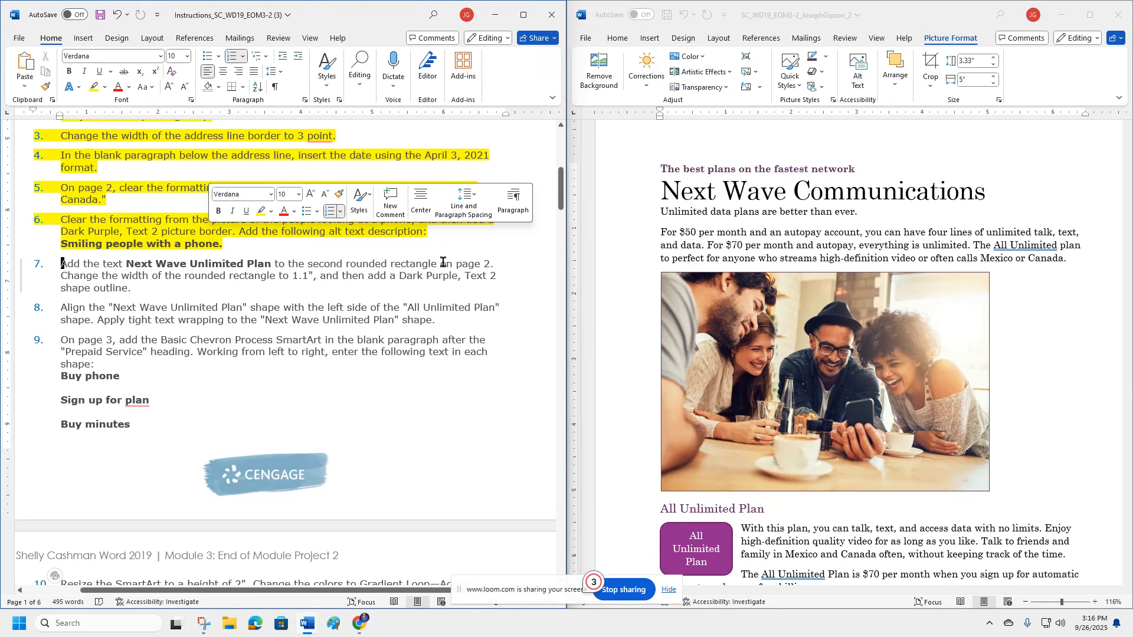
Step: Copy the text "Next Wave Unlimited Plan" from project step 7 in the instructions document
{"action": "scroll", "coordinate": [817, 327], "scroll_direction": "down", "scroll_amount": 3}
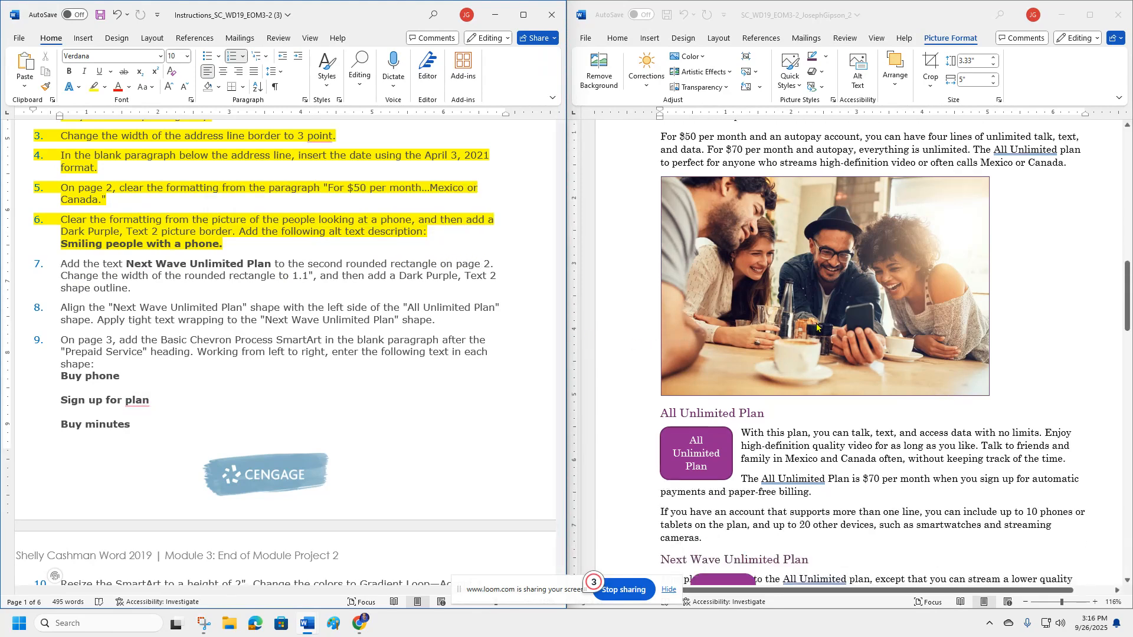
{"action": "scroll", "coordinate": [817, 327], "scroll_direction": "down", "scroll_amount": 4}
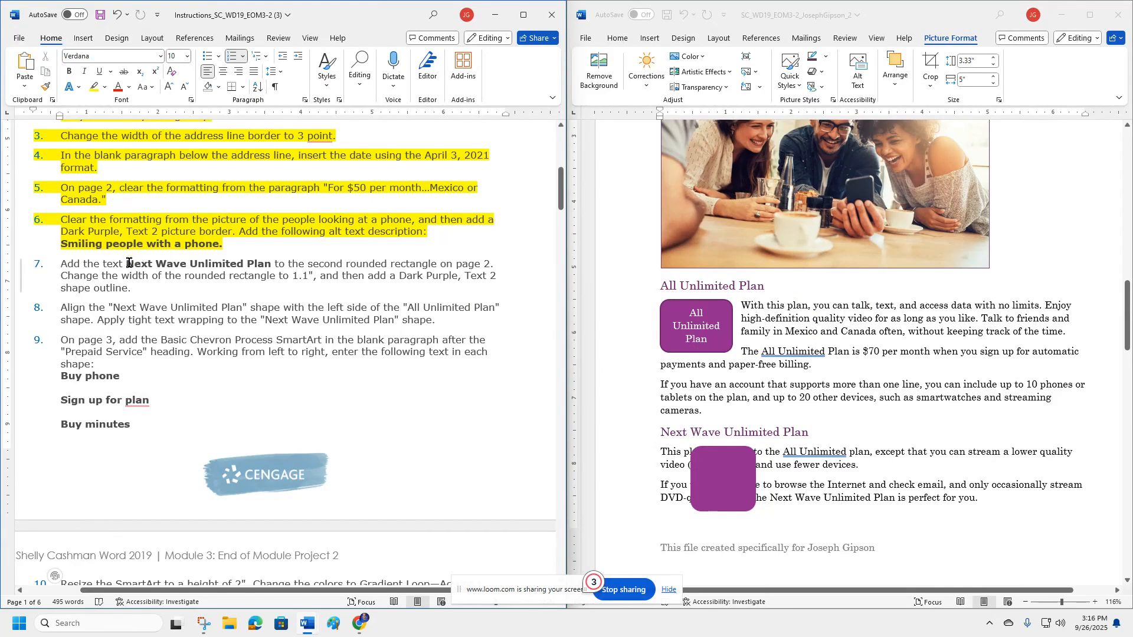
{"action": "left_click_drag", "start_coordinate": [131, 263], "coordinate": [255, 267]}
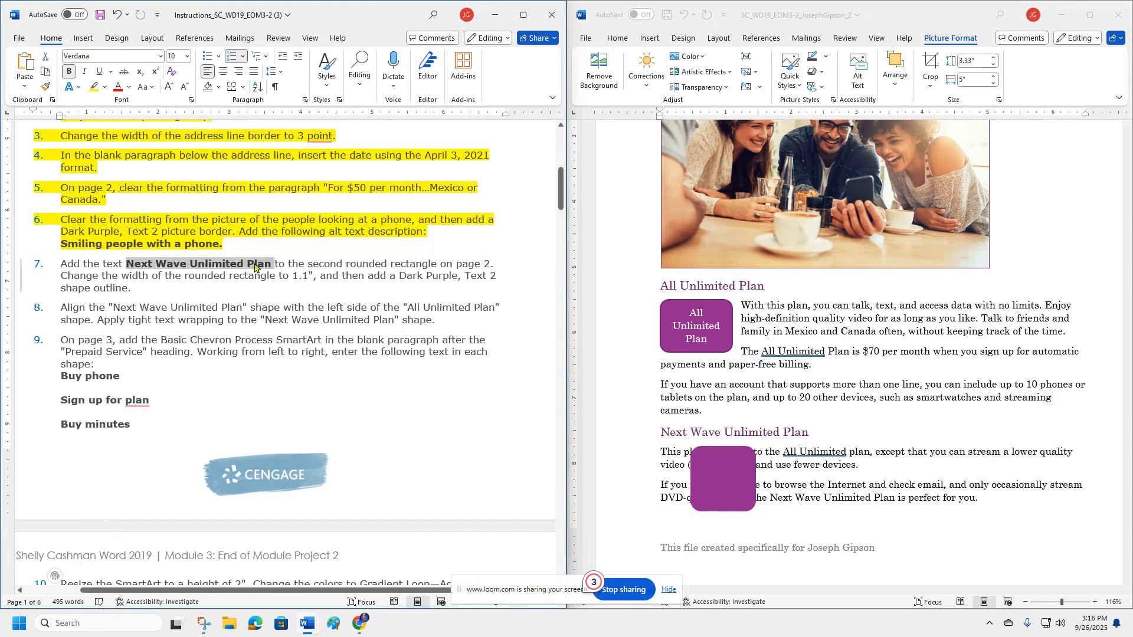
{"action": "left_click", "coordinate": [722, 472]}
{"action": "key", "text": "ctrl+v"}
{"action": "scroll", "coordinate": [741, 423], "scroll_direction": "down", "scroll_amount": 3}
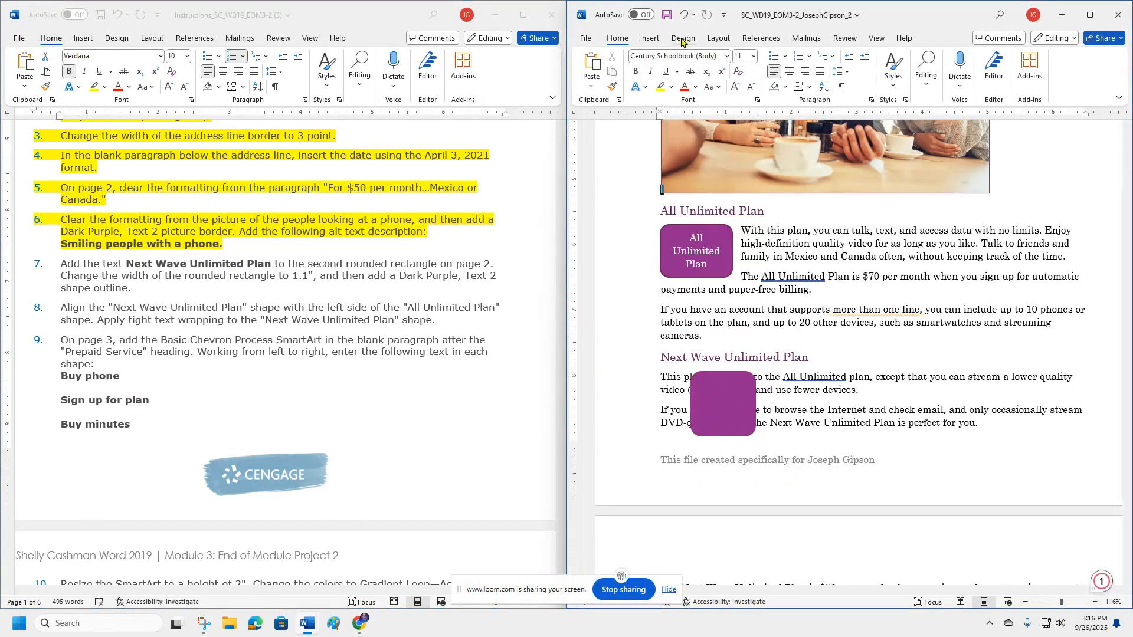
{"action": "left_click", "coordinate": [683, 16]}
{"action": "left_click", "coordinate": [681, 18]}
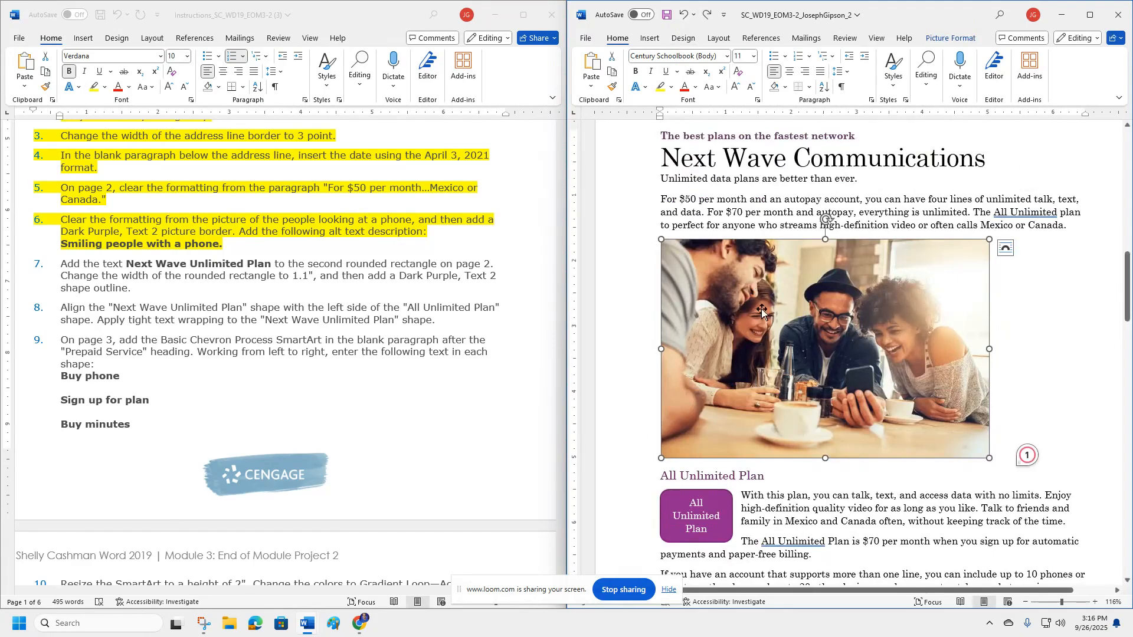
{"action": "left_click", "coordinate": [706, 14]}
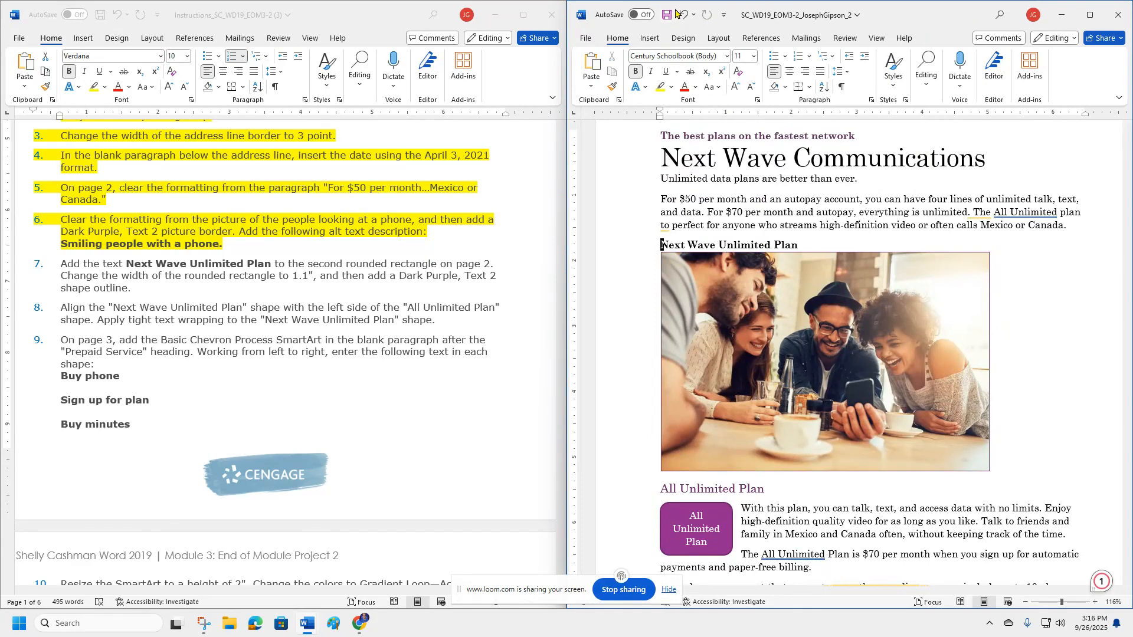
{"action": "left_click", "coordinate": [682, 15]}
{"action": "left_click", "coordinate": [682, 15]}
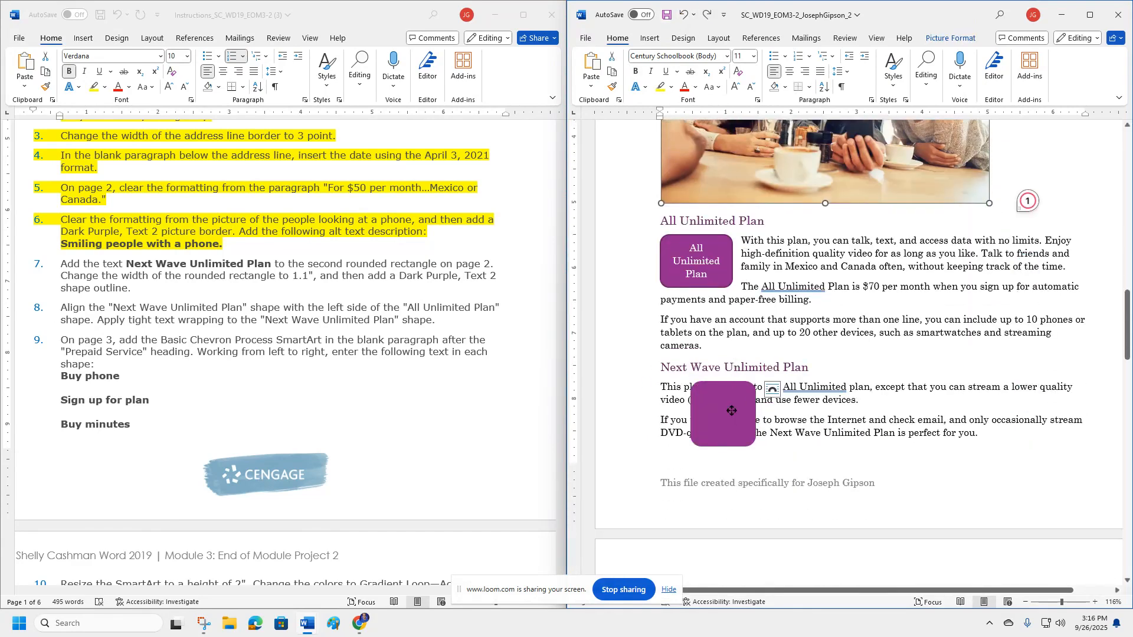
Step: Paste "Next Wave Unlimited Plan" into the second rounded rectangle on page 2 of the letter document
{"action": "left_click", "coordinate": [732, 413]}
{"action": "key", "text": "ctrl+v"}
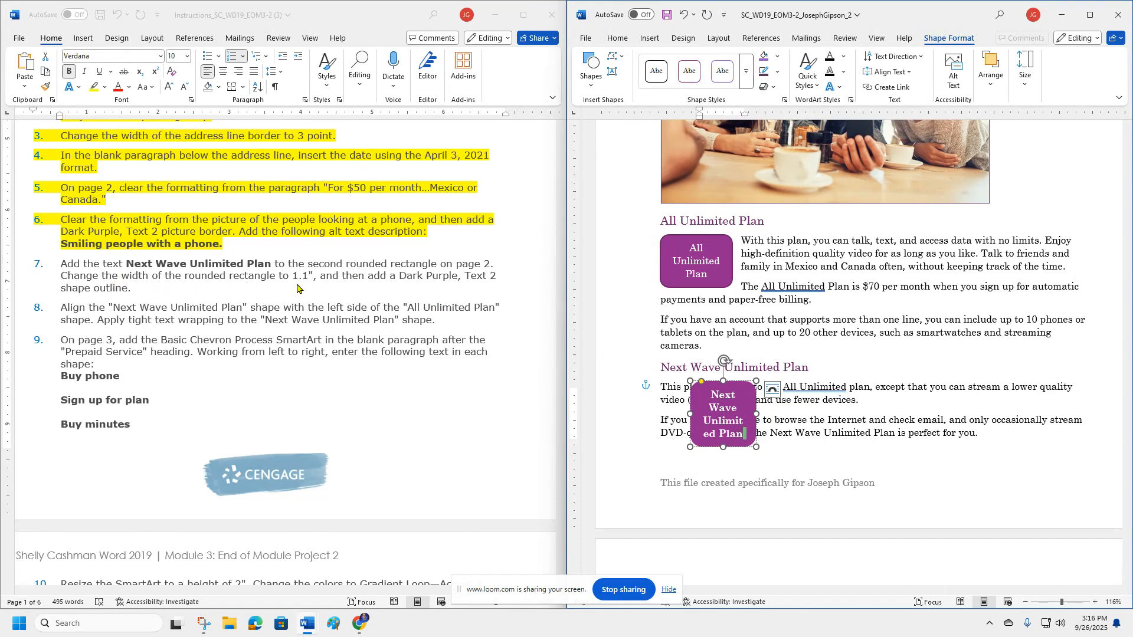
Step: Set the width of the "Next Wave Unlimited Plan" rectangle to 1.1" and give it a Dark Purple, Text 2 shape outline
{"action": "left_click", "coordinate": [1024, 82]}
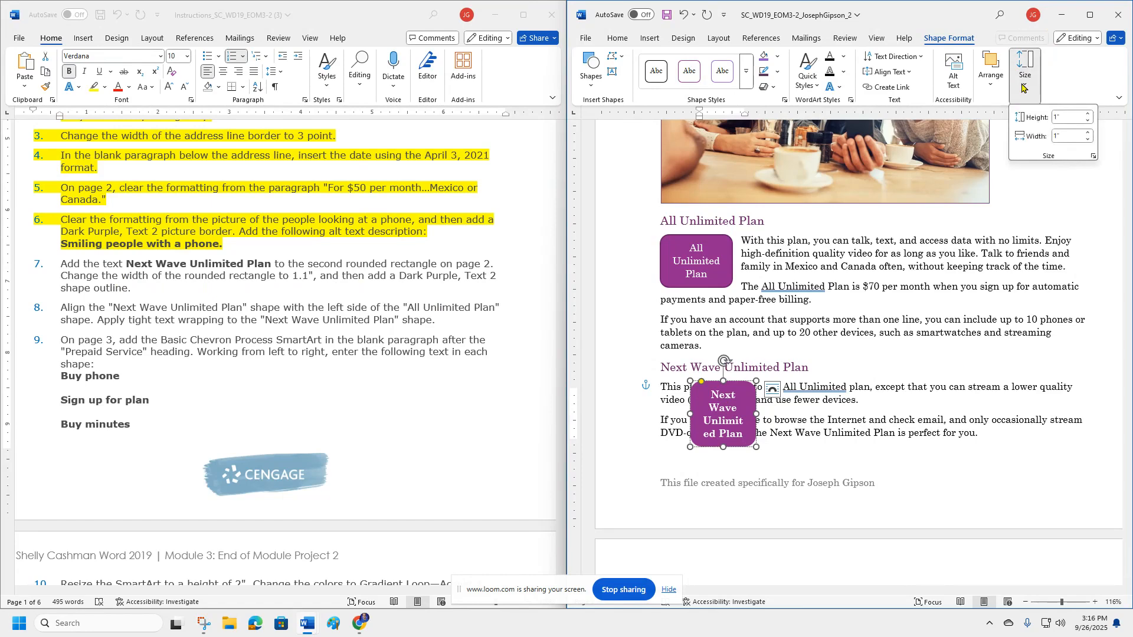
{"action": "left_click", "coordinate": [1067, 133]}
{"action": "key", "text": "Return"}
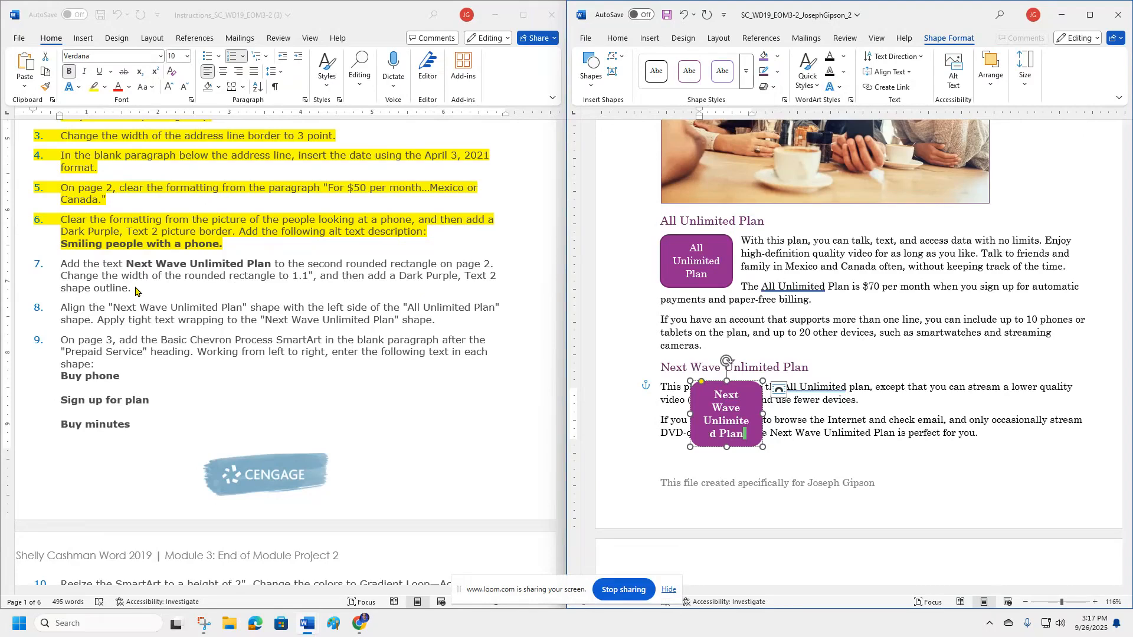
{"action": "left_click", "coordinate": [780, 72]}
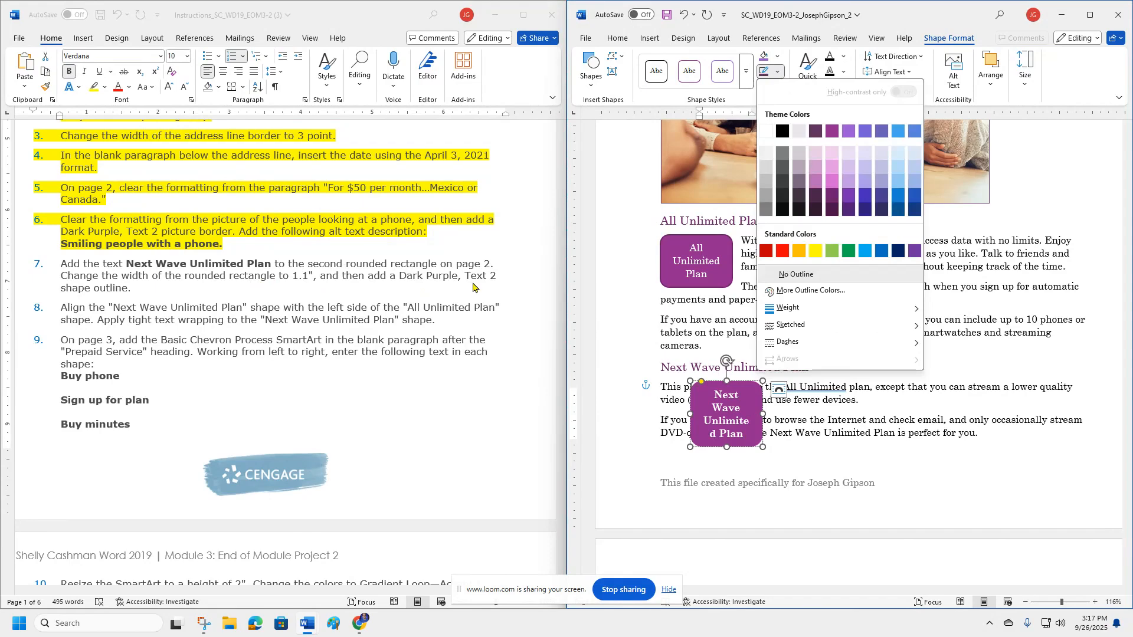
{"action": "left_click", "coordinate": [813, 132]}
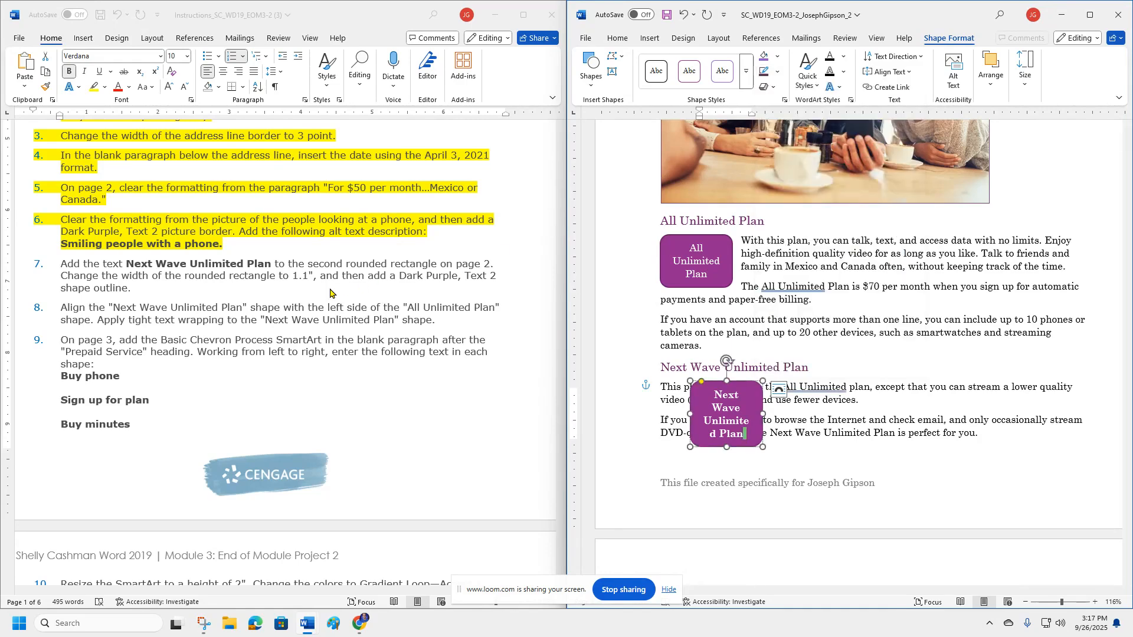
Step: Highlight project step 7 in yellow in the instructions document
{"action": "left_click", "coordinate": [304, 273]}
{"action": "triple_click", "coordinate": [303, 273]}
{"action": "key", "text": "ctrl+alt+h"}
{"action": "key", "text": "Right"}
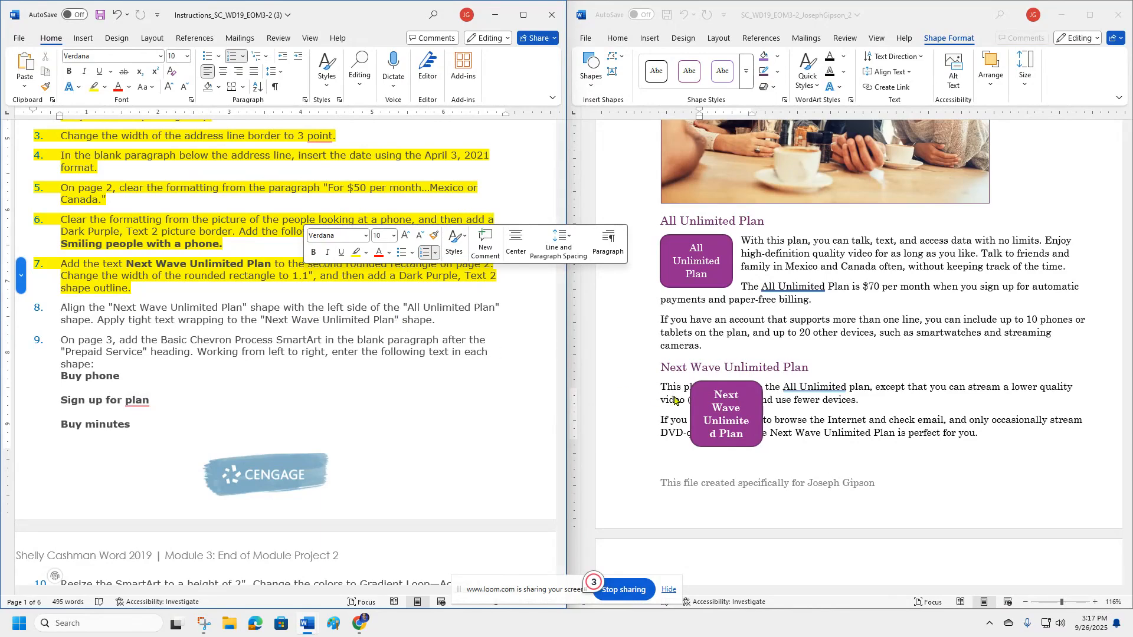
Step: Align the "Next Wave Unlimited Plan" shape to the left, in line with the "All Unlimited Plan" shape, and apply tight text wrapping to it
{"action": "left_click", "coordinate": [745, 401]}
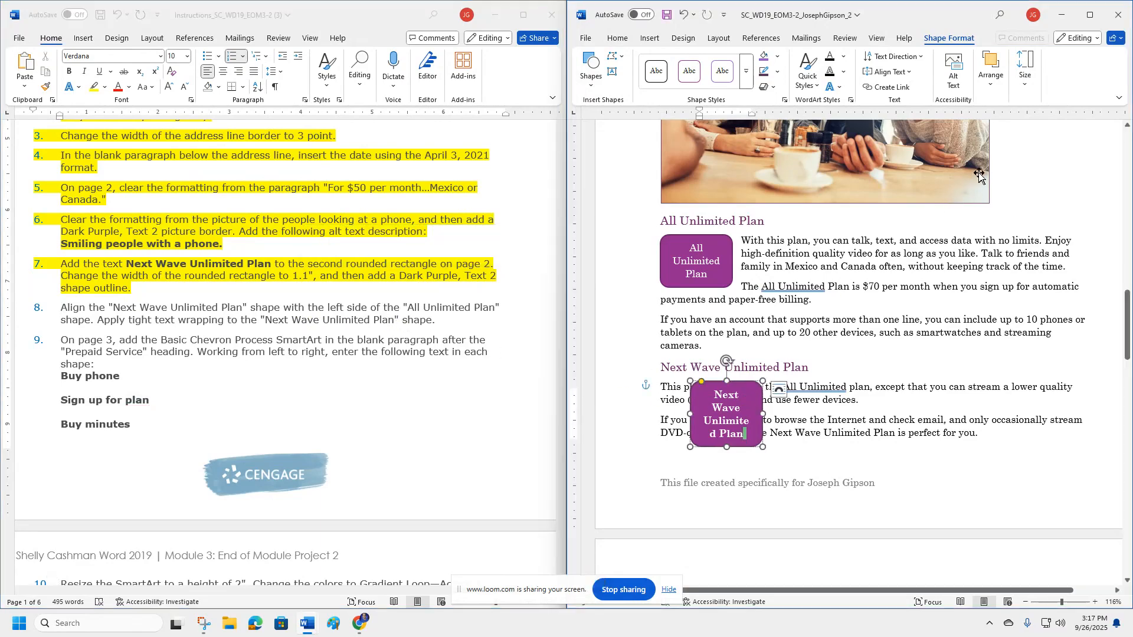
{"action": "left_click", "coordinate": [994, 88]}
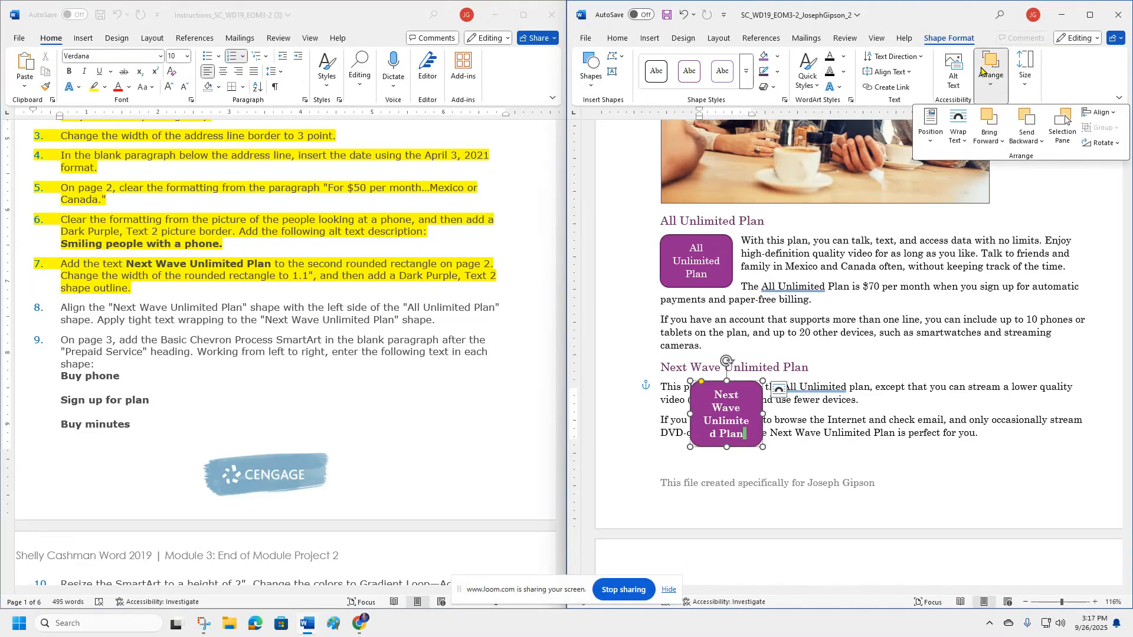
{"action": "left_click", "coordinate": [1099, 113]}
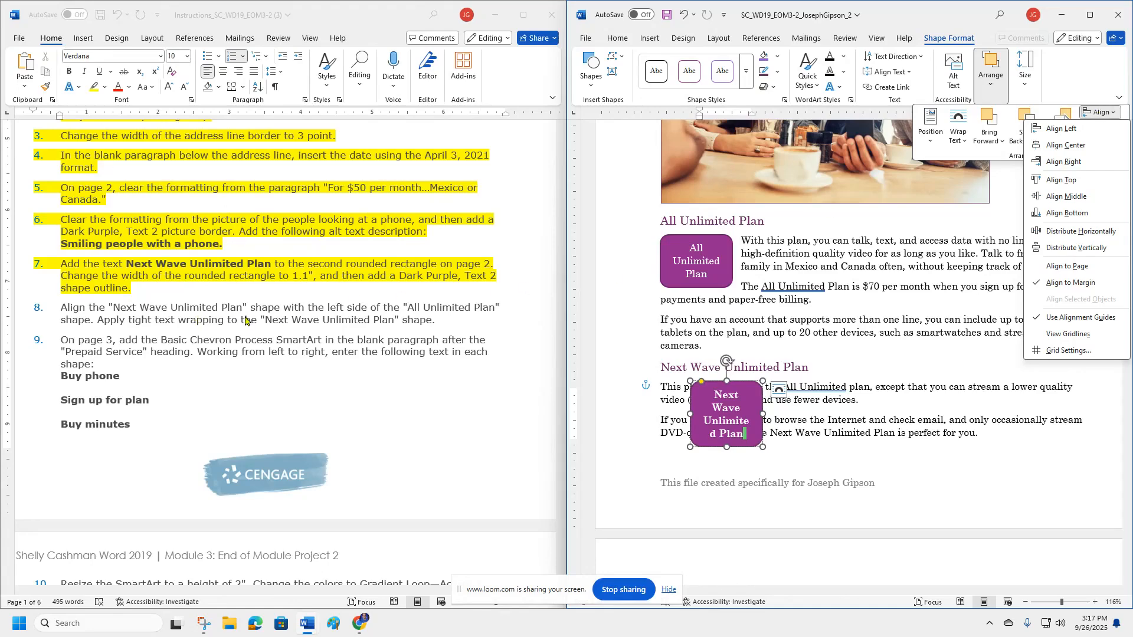
{"action": "left_click", "coordinate": [1062, 129]}
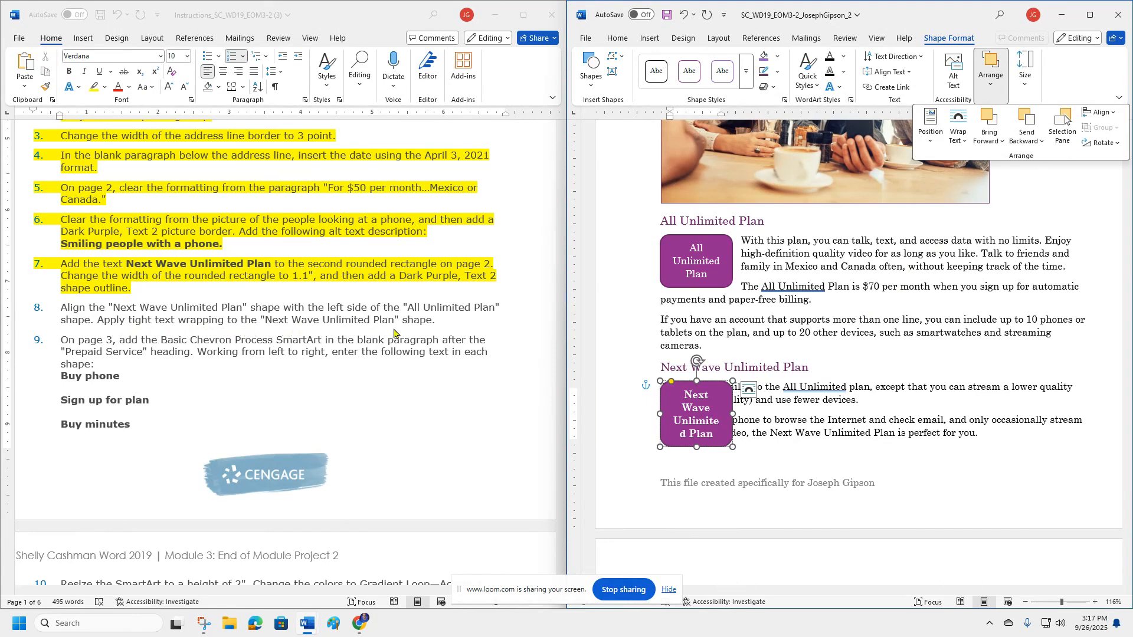
{"action": "left_click", "coordinate": [960, 145]}
{"action": "left_click", "coordinate": [973, 194]}
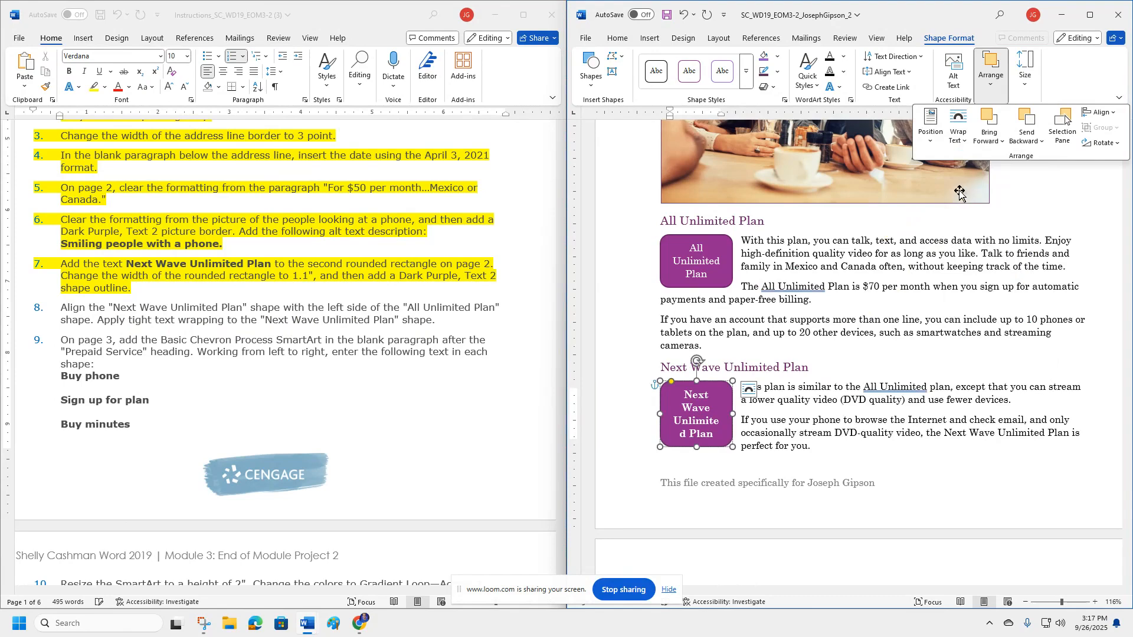
Step: Highlight project step 8 in yellow in the instructions document
{"action": "left_click", "coordinate": [218, 313]}
{"action": "triple_click", "coordinate": [172, 307]}
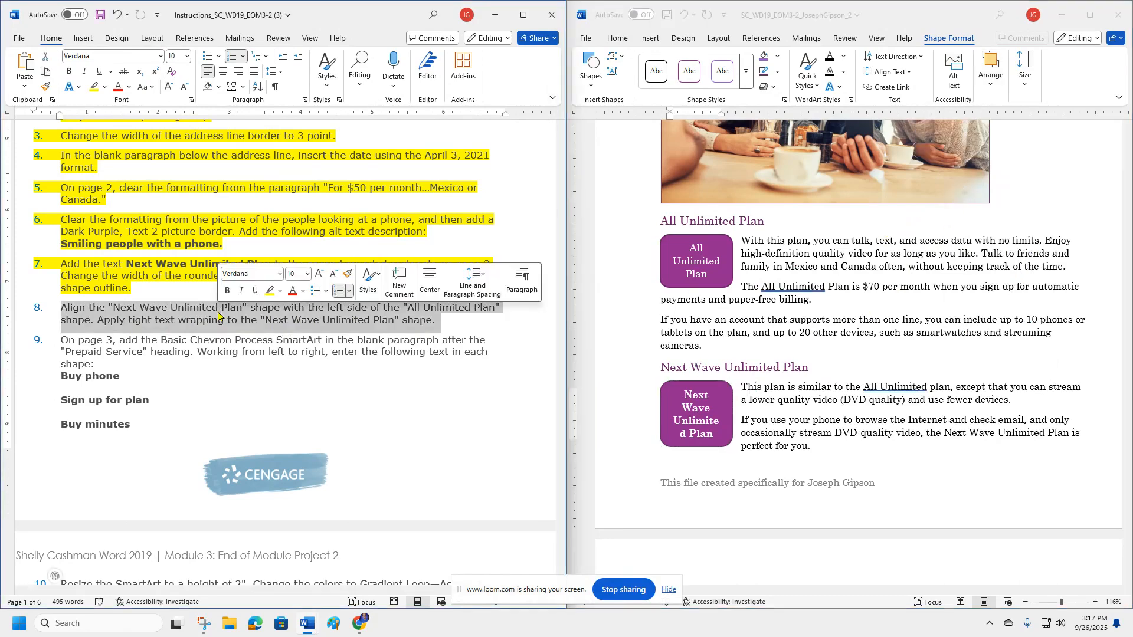
{"action": "left_click", "coordinate": [273, 293]}
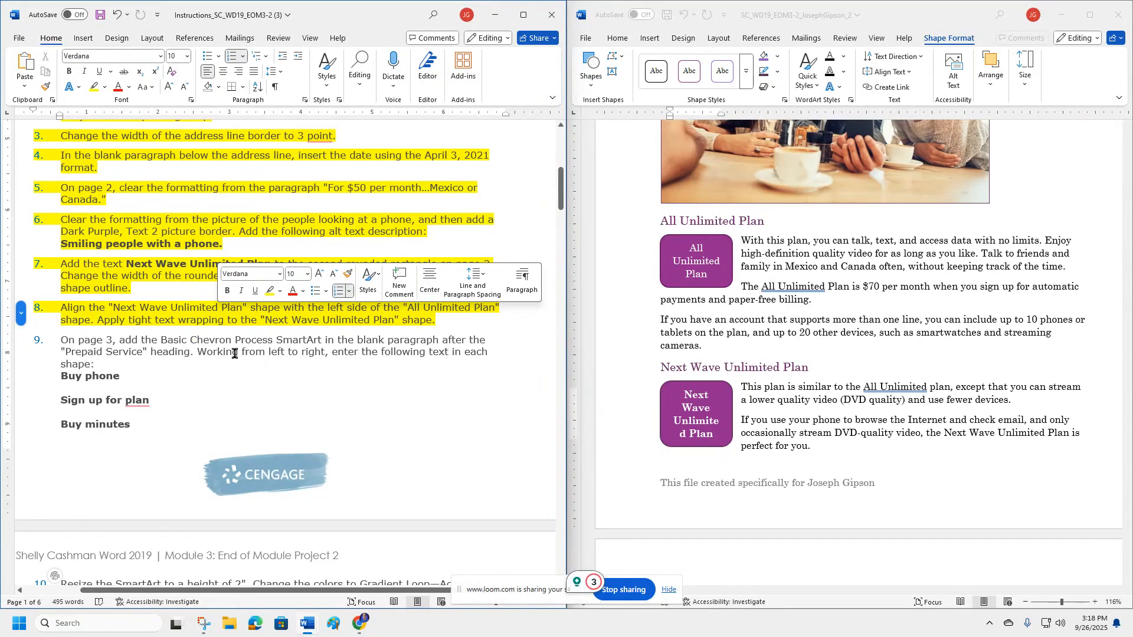
Step: Compare the Prepaid Service section on page 3 of the letter document with the final figure in the instructions document
{"action": "scroll", "coordinate": [817, 361], "scroll_direction": "down", "scroll_amount": 5}
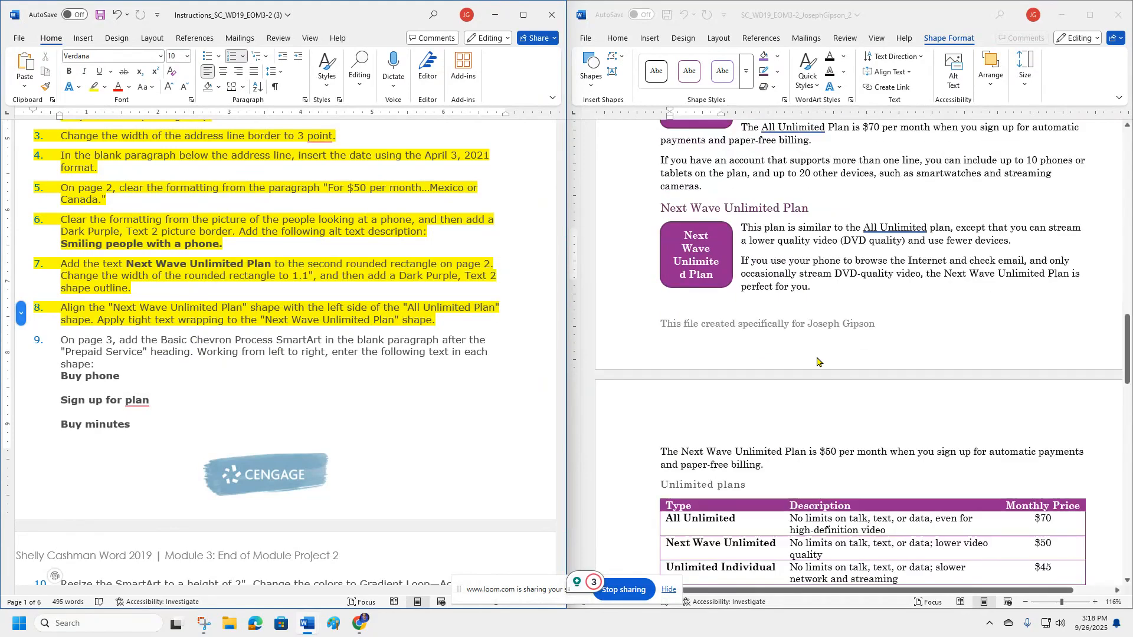
{"action": "scroll", "coordinate": [818, 361], "scroll_direction": "down", "scroll_amount": 2}
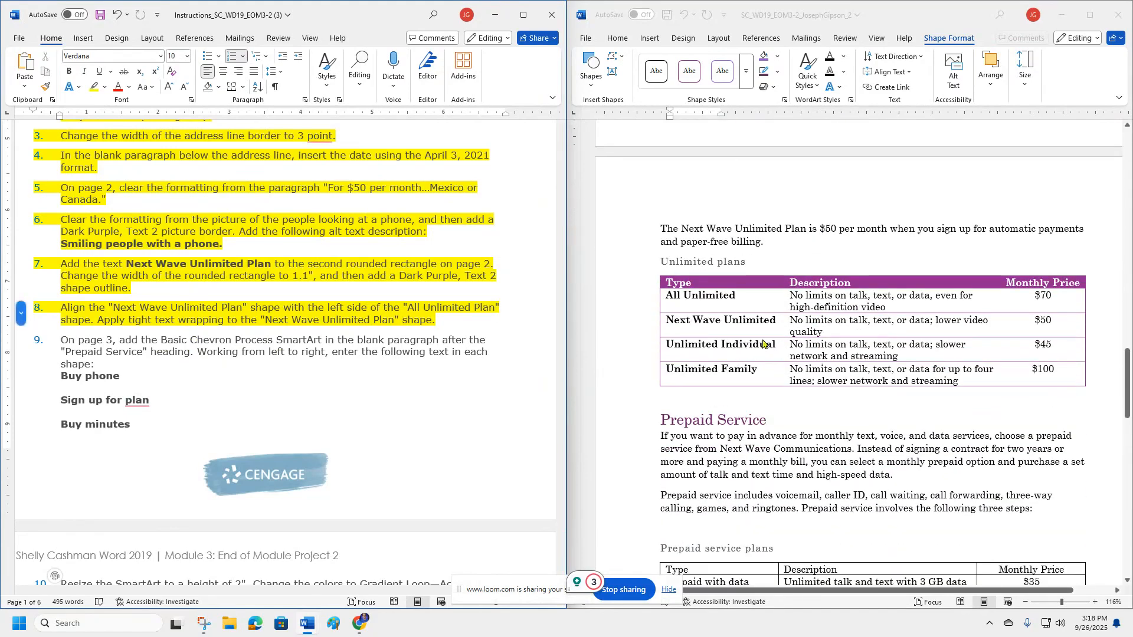
{"action": "scroll", "coordinate": [759, 343], "scroll_direction": "up", "scroll_amount": 3}
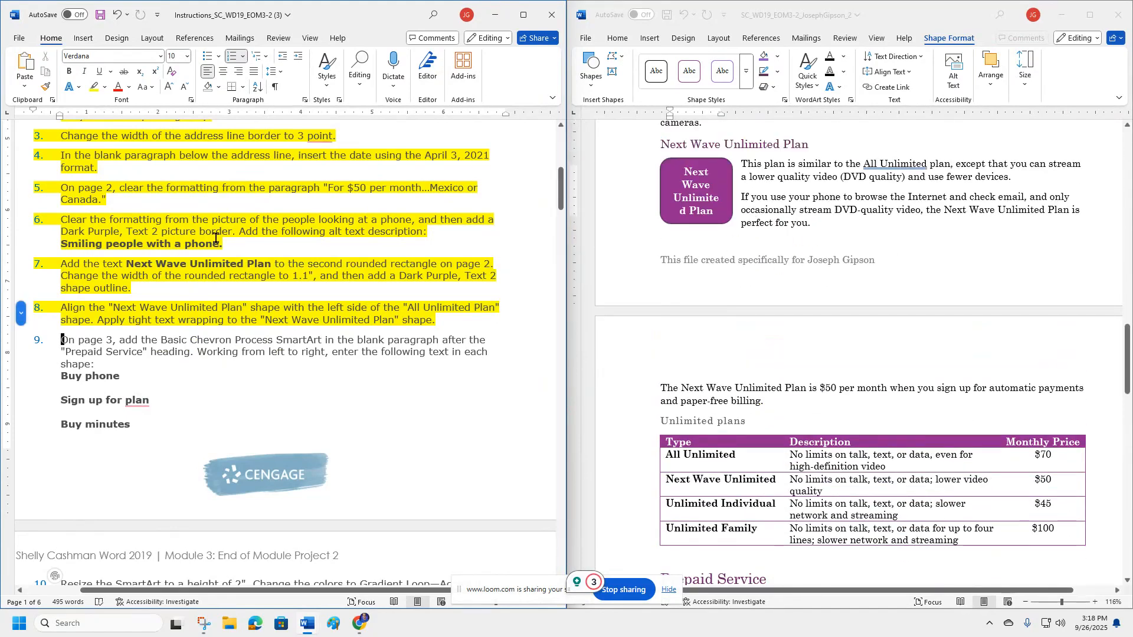
{"action": "scroll", "coordinate": [257, 359], "scroll_direction": "down", "scroll_amount": 4}
{"action": "scroll", "coordinate": [257, 359], "scroll_direction": "down", "scroll_amount": 15}
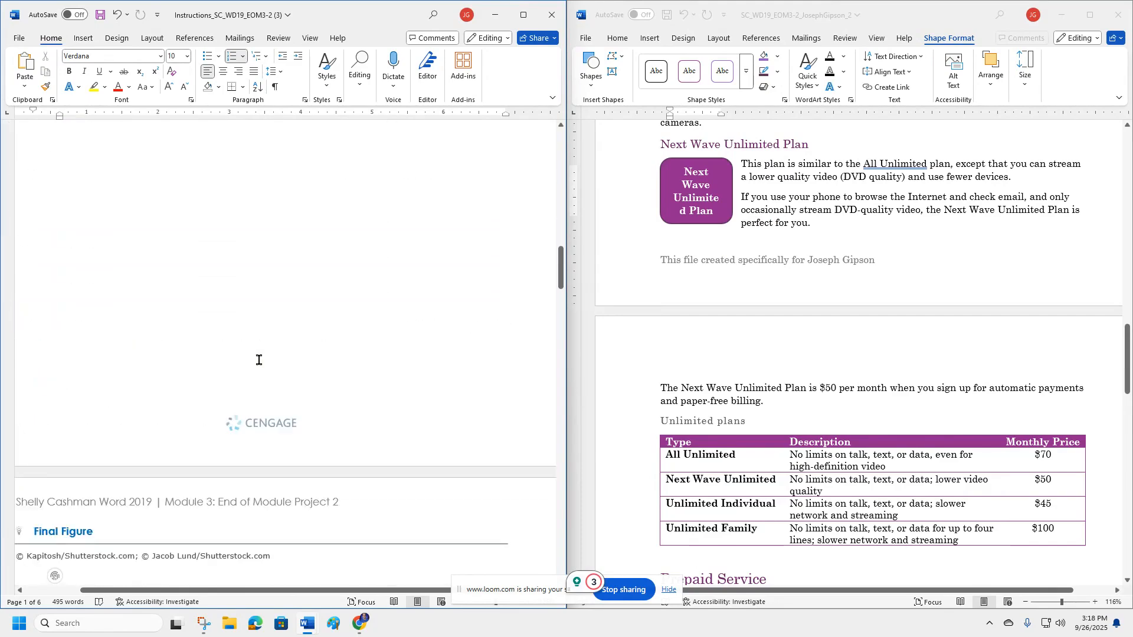
{"action": "scroll", "coordinate": [259, 361], "scroll_direction": "down", "scroll_amount": 15}
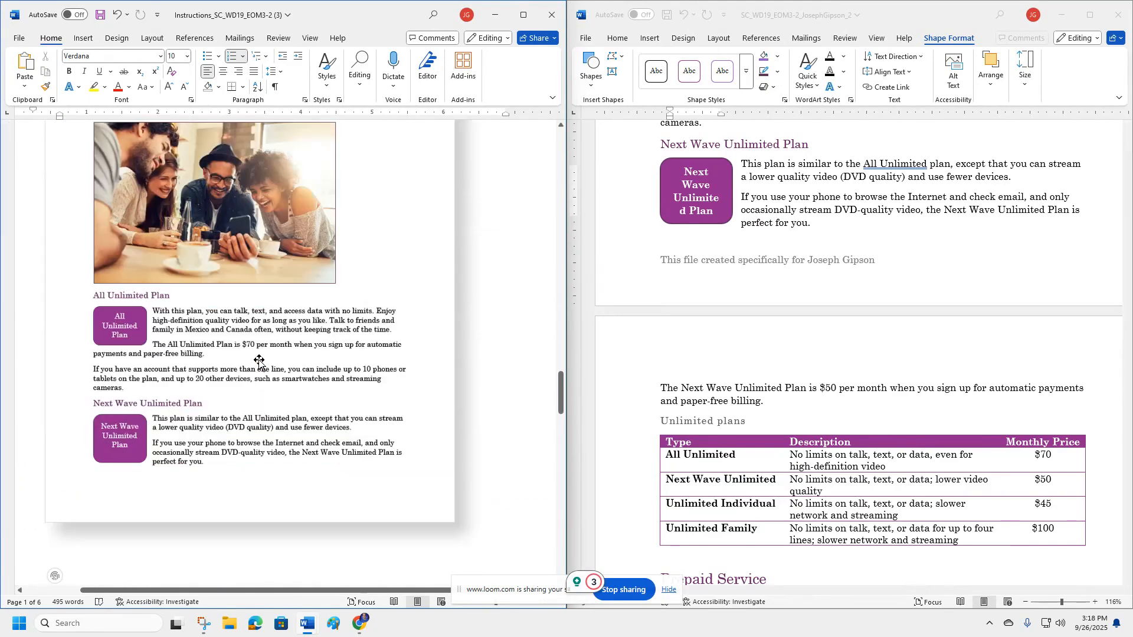
{"action": "scroll", "coordinate": [259, 361], "scroll_direction": "down", "scroll_amount": 3}
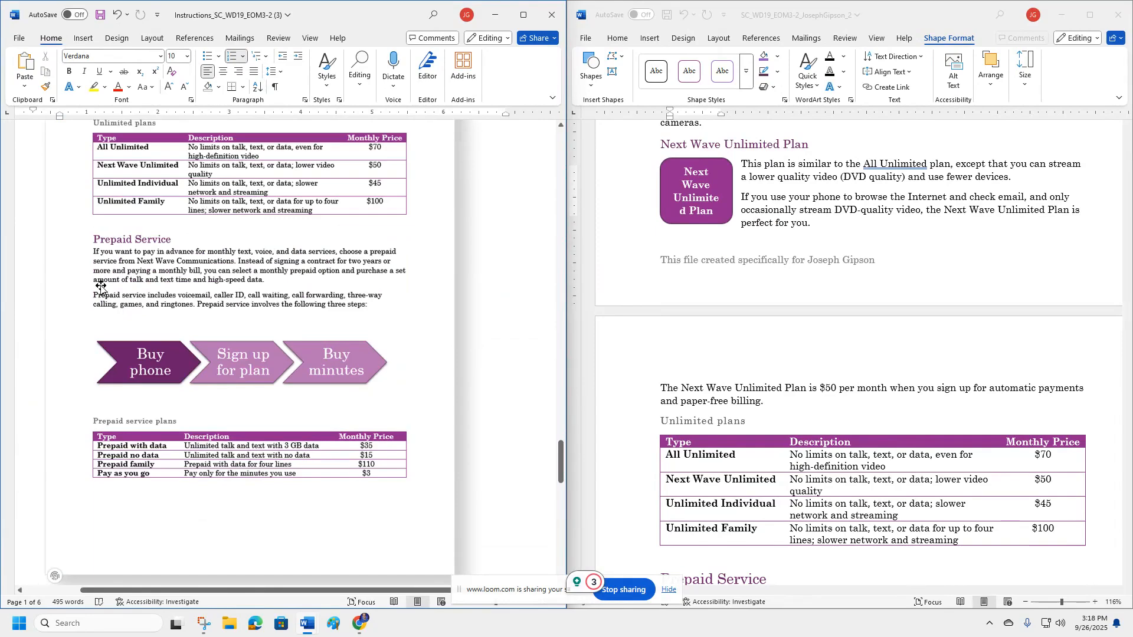
{"action": "scroll", "coordinate": [776, 358], "scroll_direction": "down", "scroll_amount": 3}
{"action": "scroll", "coordinate": [776, 360], "scroll_direction": "down", "scroll_amount": 3}
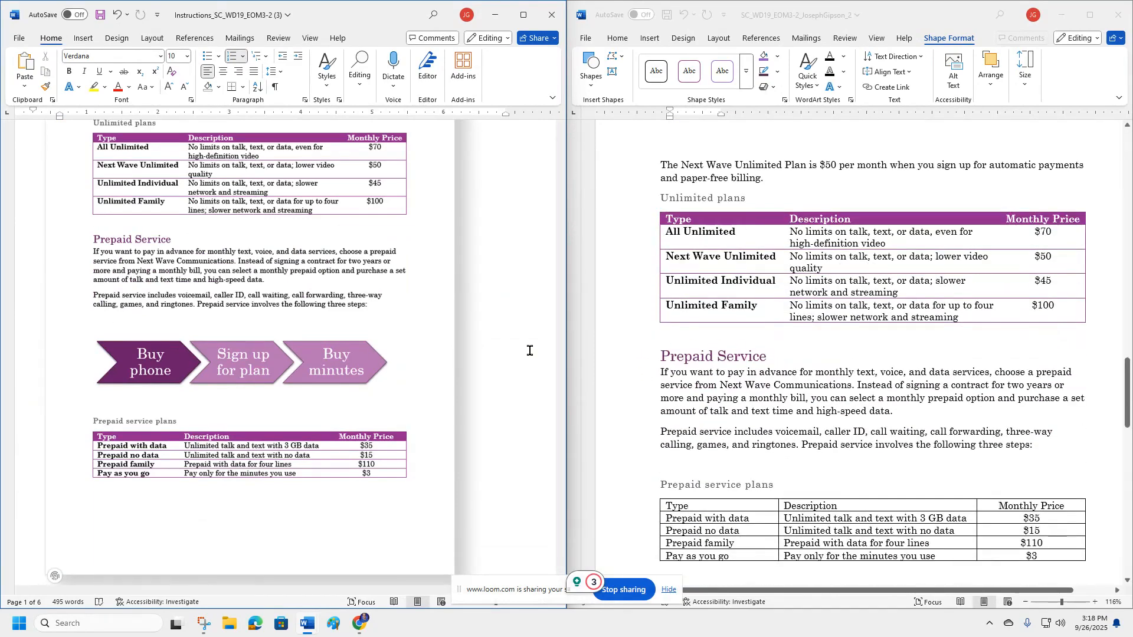
Step: Insert a Basic Chevron Process SmartArt in the blank paragraph after the Prepaid Service text on page 3 of the letter document
{"action": "scroll", "coordinate": [702, 389], "scroll_direction": "down", "scroll_amount": 2}
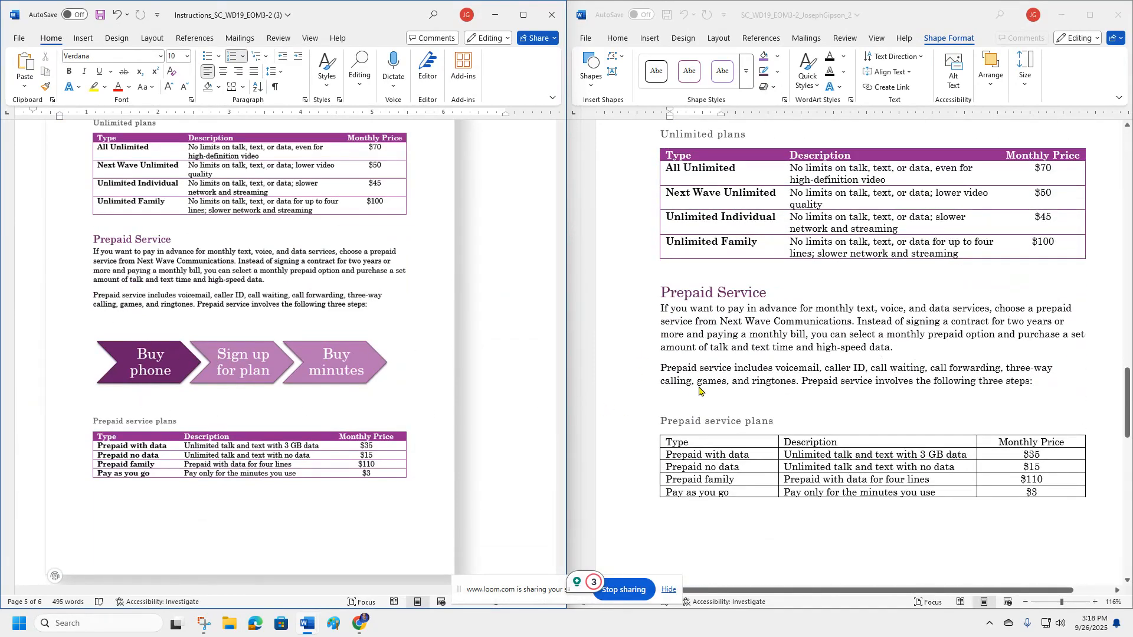
{"action": "left_click", "coordinate": [688, 403]}
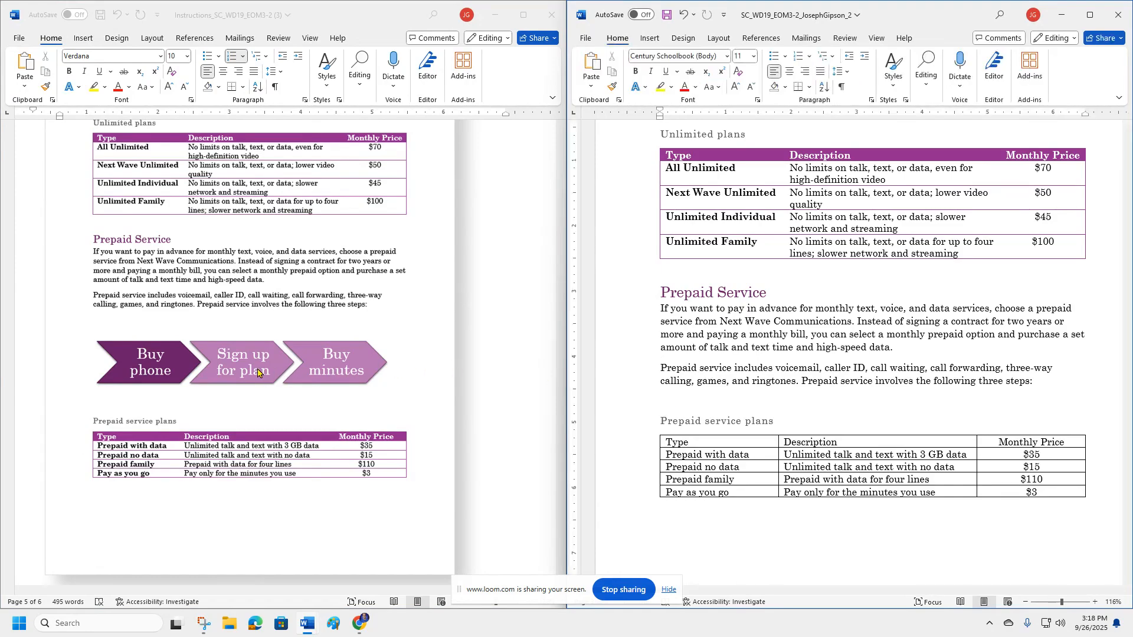
{"action": "scroll", "coordinate": [258, 371], "scroll_direction": "up", "scroll_amount": 20}
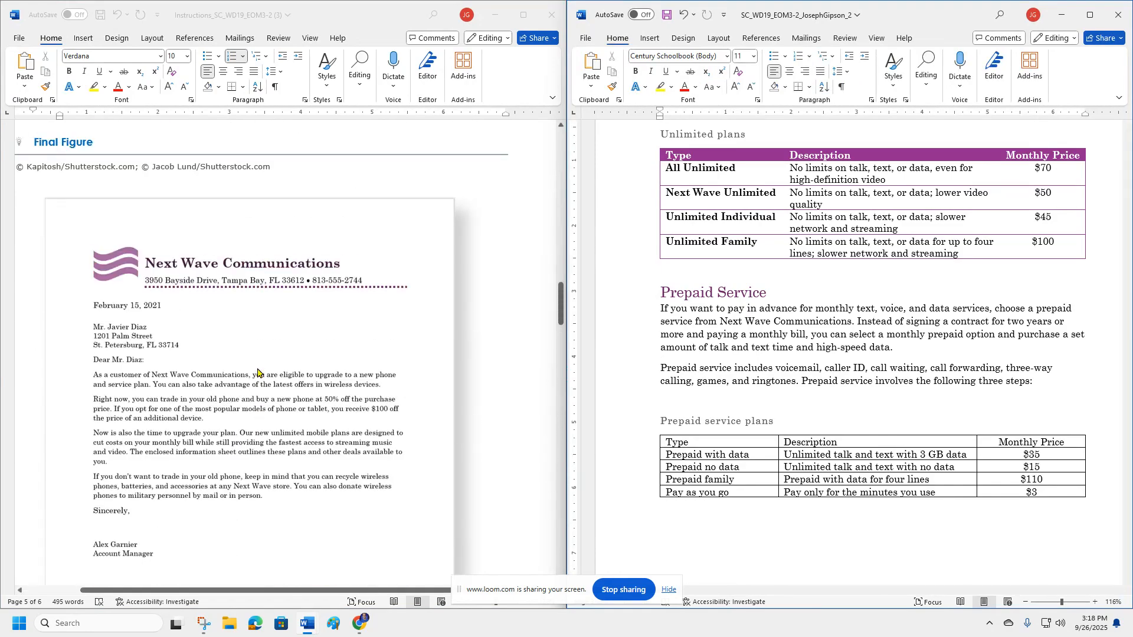
{"action": "scroll", "coordinate": [257, 372], "scroll_direction": "up", "scroll_amount": 15}
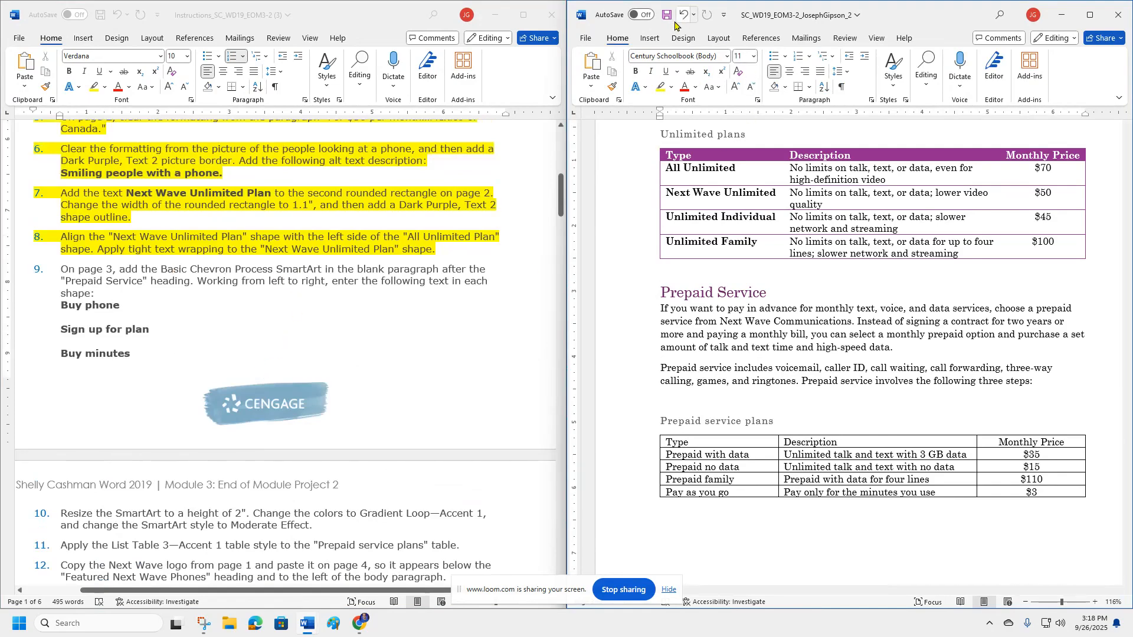
{"action": "left_click", "coordinate": [650, 38]}
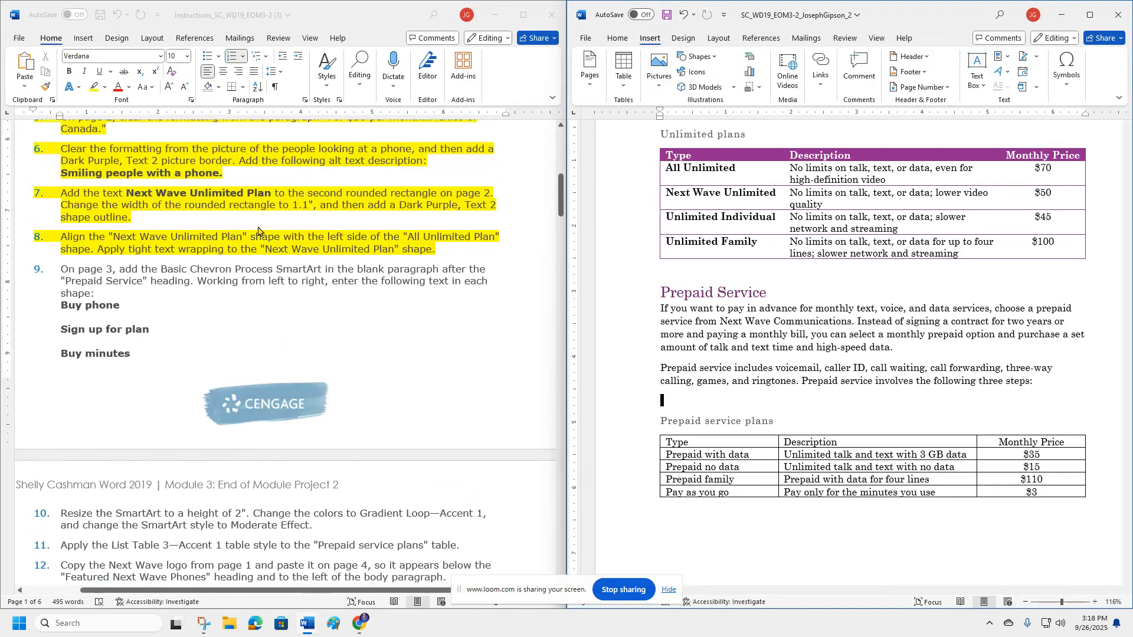
{"action": "left_click", "coordinate": [750, 59]}
{"action": "scroll", "coordinate": [780, 281], "scroll_direction": "down", "scroll_amount": 2}
{"action": "scroll", "coordinate": [784, 281], "scroll_direction": "down", "scroll_amount": 5}
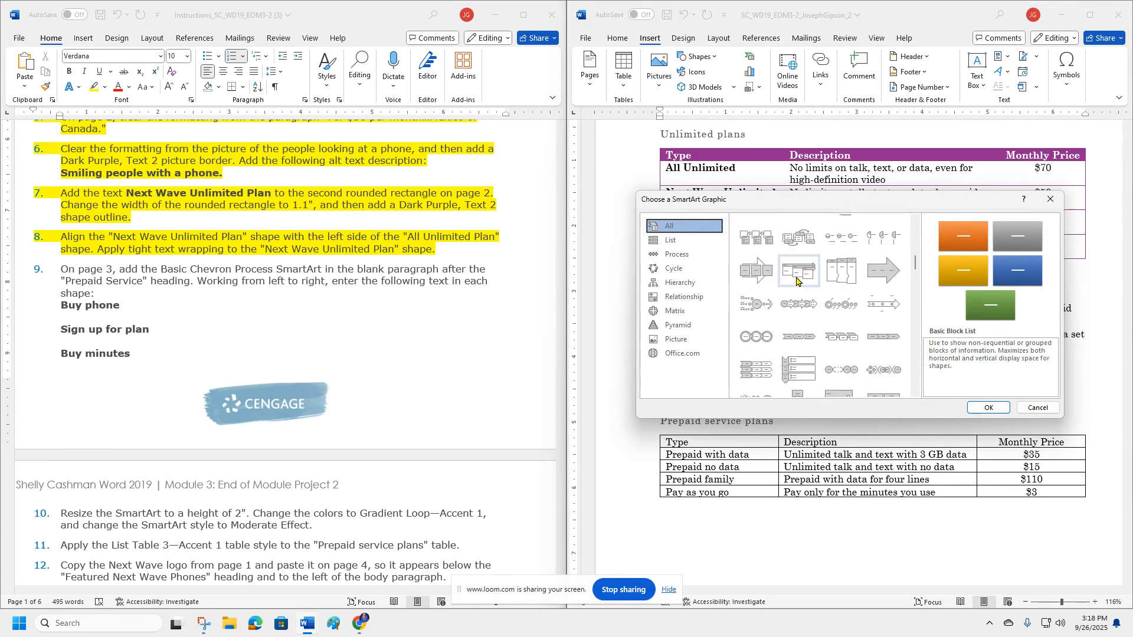
{"action": "left_click", "coordinate": [796, 340]}
{"action": "left_click", "coordinate": [989, 408]}
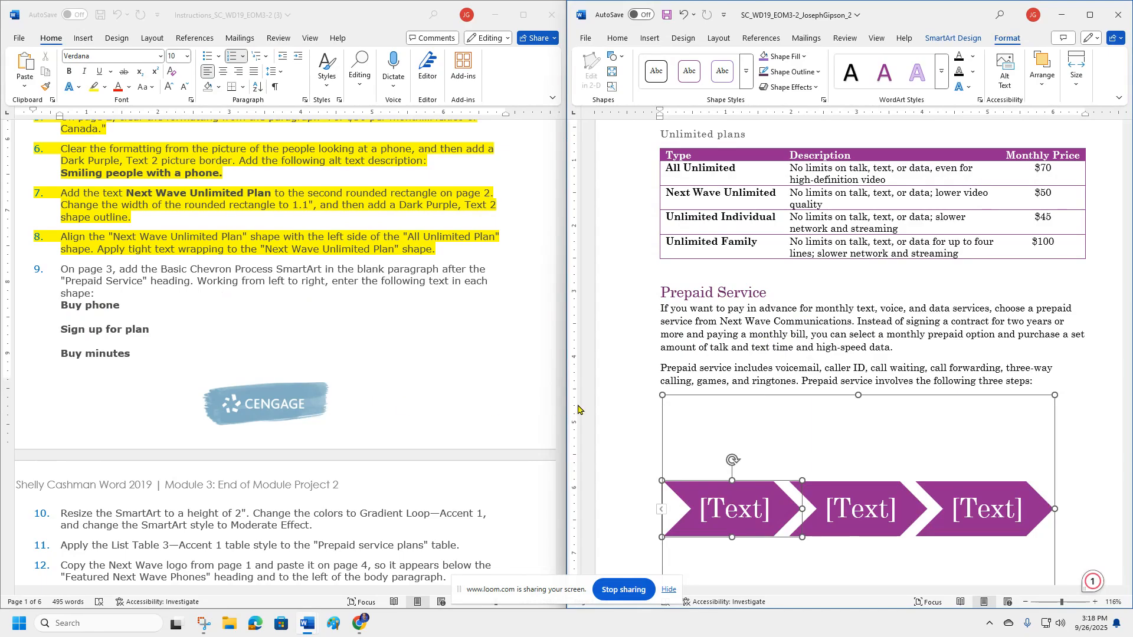
{"action": "mouse_move", "coordinate": [361, 623]}
{"action": "left_click", "coordinate": [272, 561]}
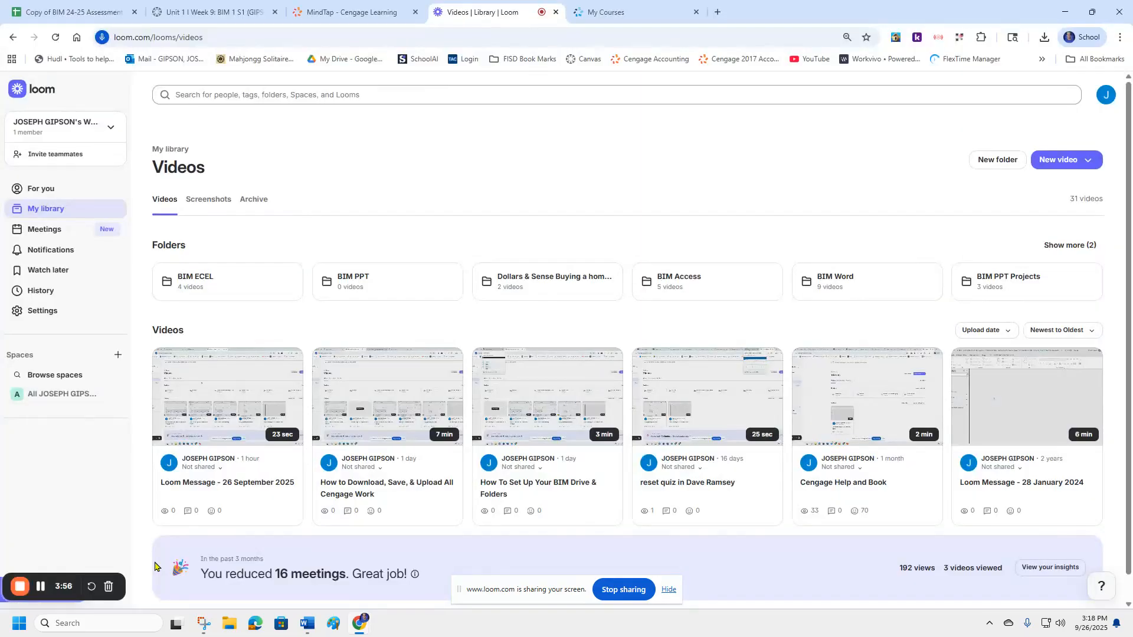
{"action": "left_click", "coordinate": [1065, 12]}
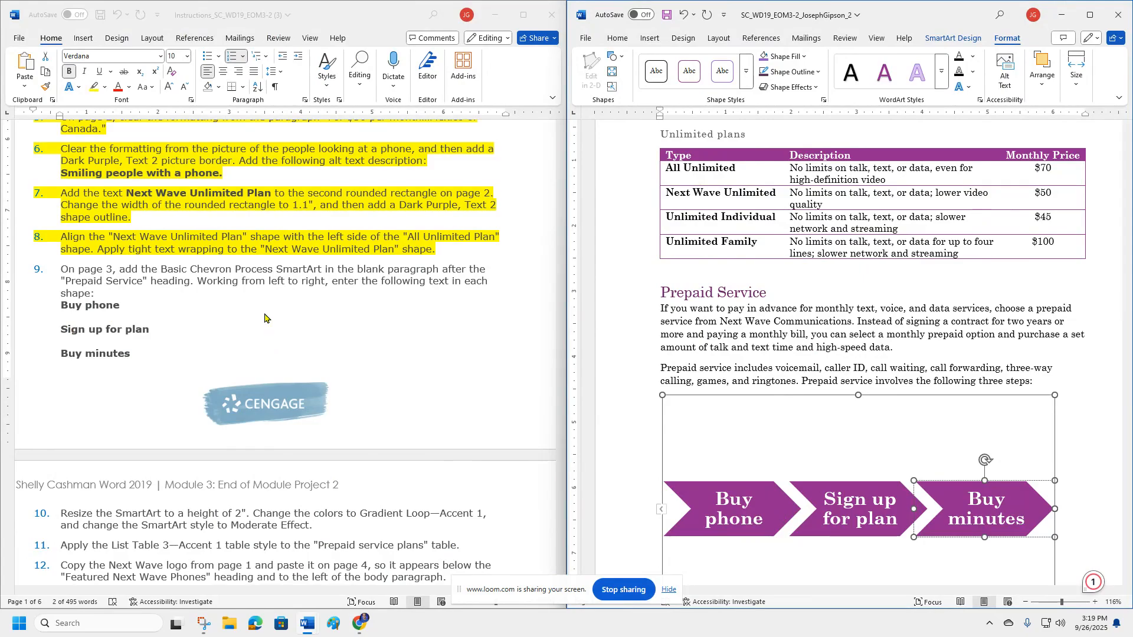
{"action": "left_click", "coordinate": [358, 626]}
{"action": "left_click", "coordinate": [322, 570]}
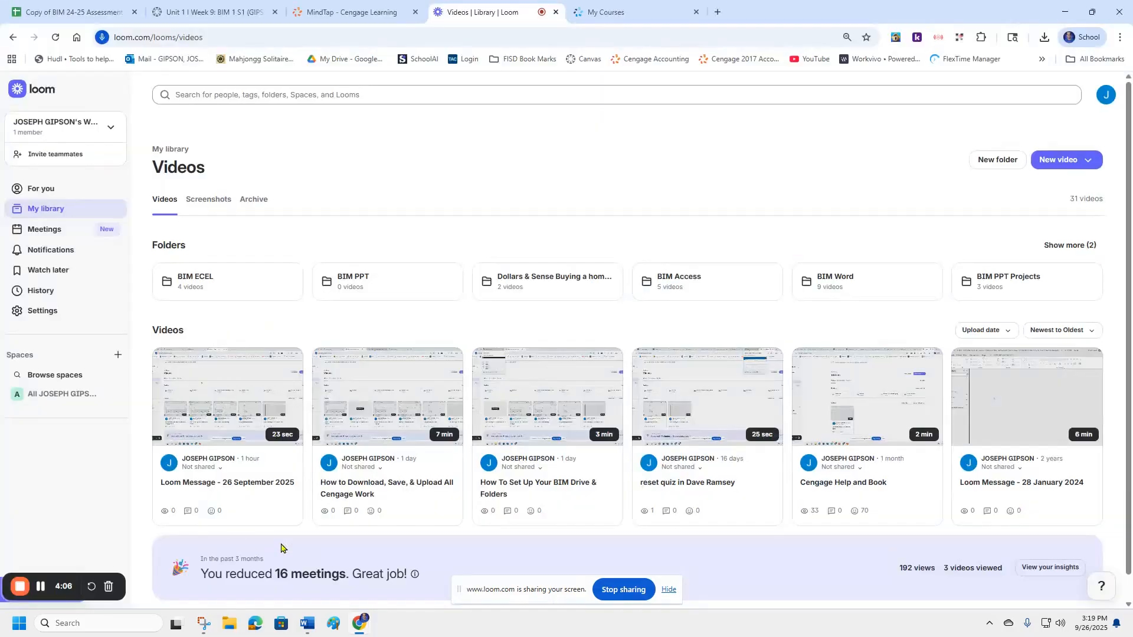
{"action": "left_click", "coordinate": [1066, 16]}
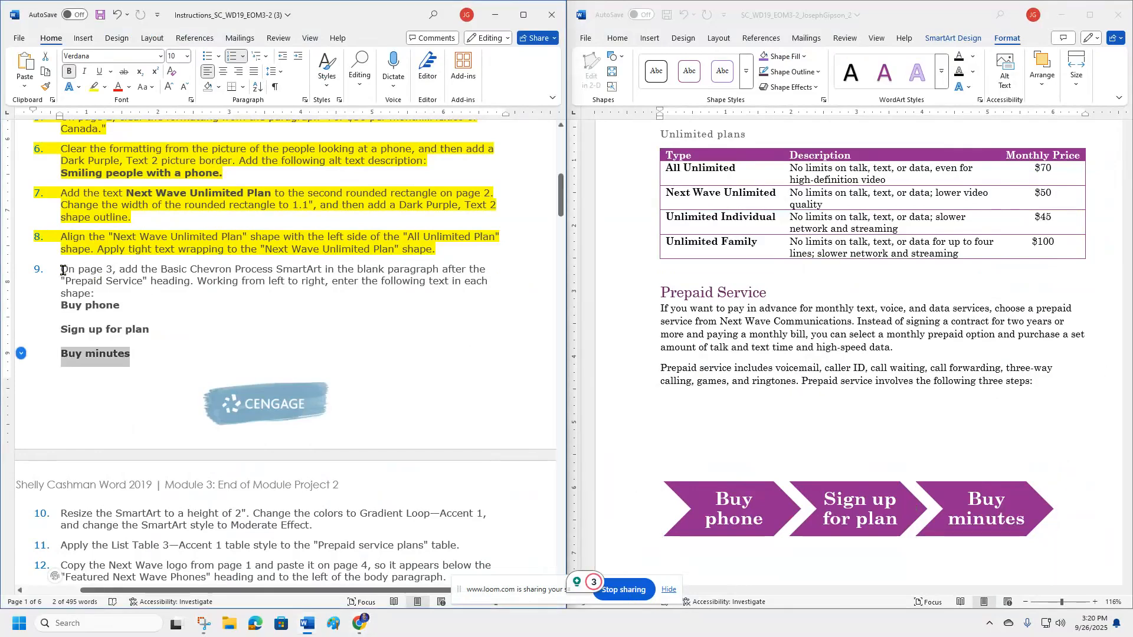
Step: Highlight project step 9, including its three bold text lines, in yellow in the instructions document
{"action": "left_click_drag", "start_coordinate": [66, 269], "coordinate": [133, 356]}
{"action": "left_click", "coordinate": [186, 332]}
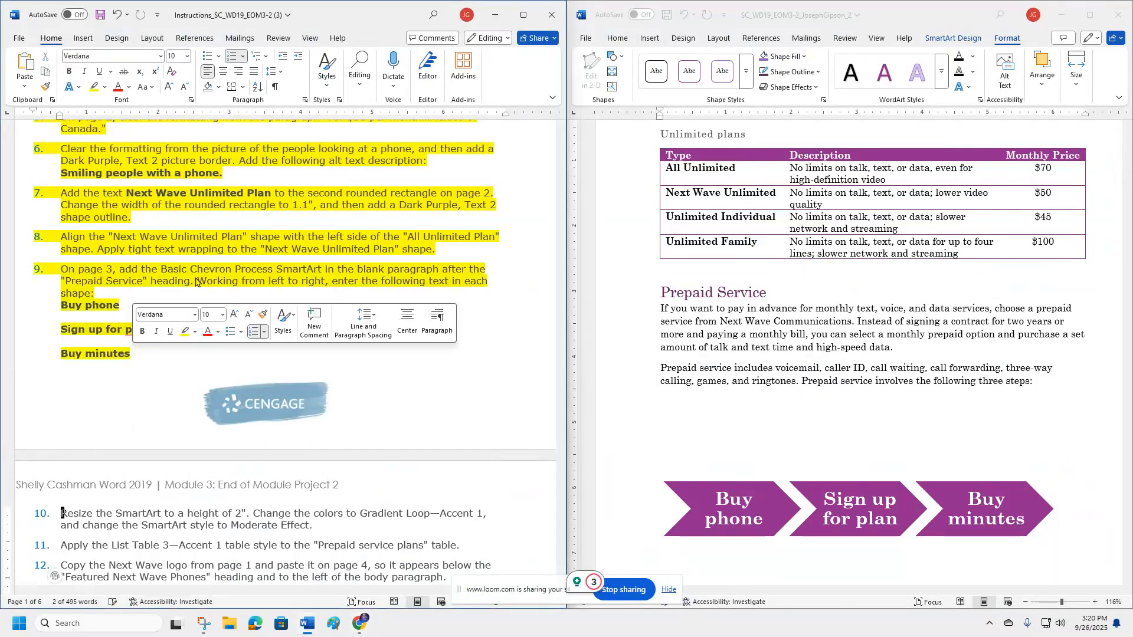
{"action": "scroll", "coordinate": [186, 332], "scroll_direction": "down", "scroll_amount": 7}
{"action": "left_click", "coordinate": [62, 266]}
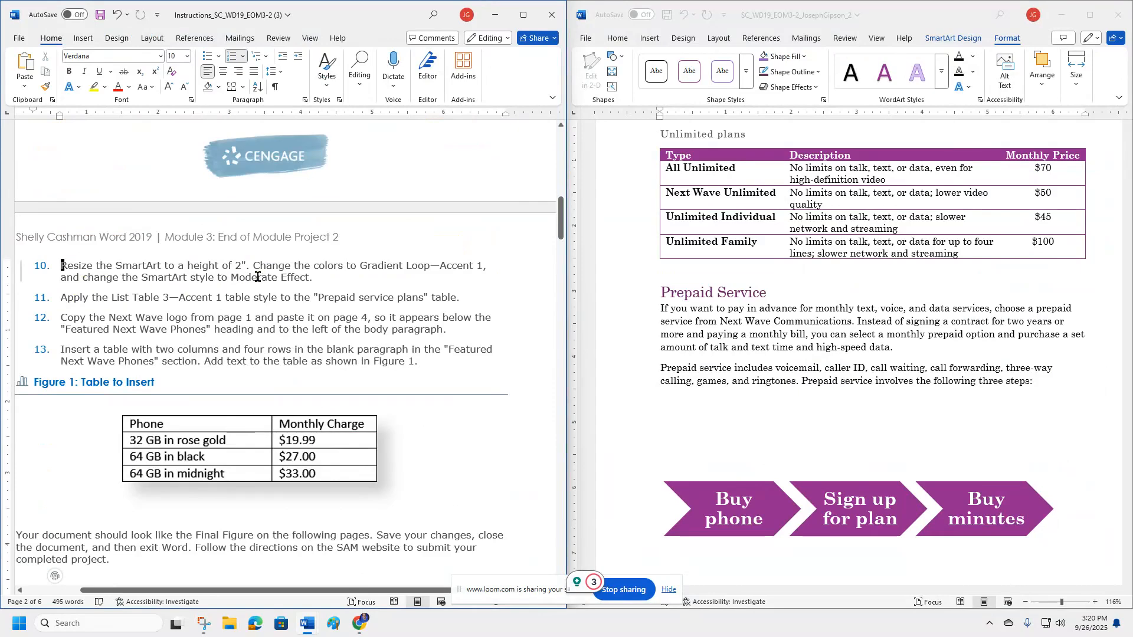
Step: Set the height of the whole chevron SmartArt graphic to 2" in the letter document
{"action": "left_click", "coordinate": [809, 456]}
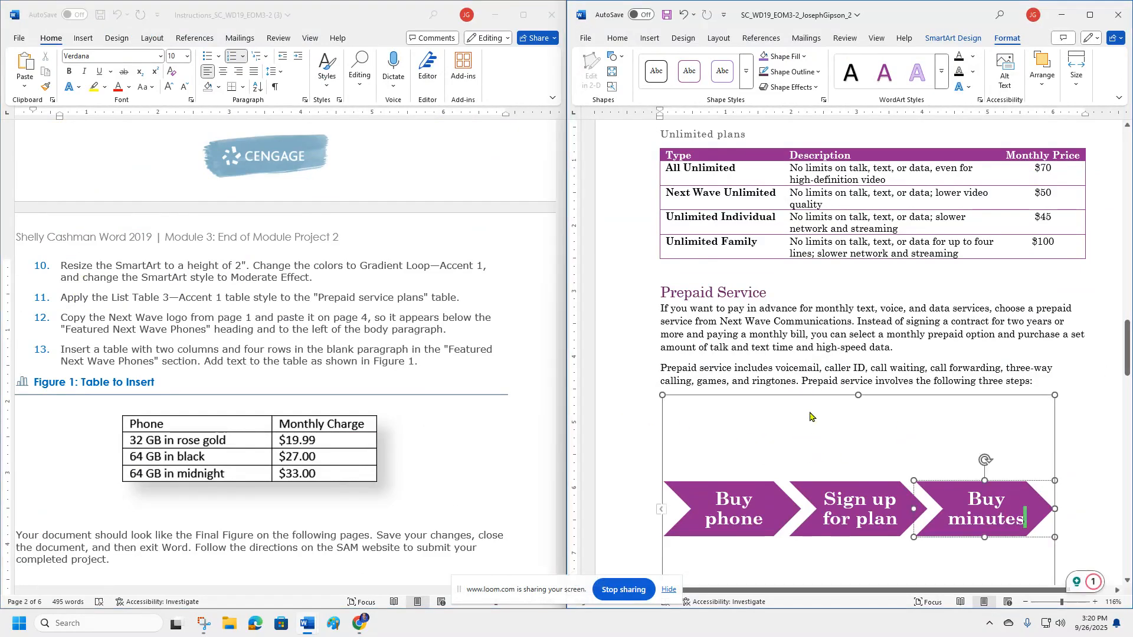
{"action": "left_click", "coordinate": [899, 401]}
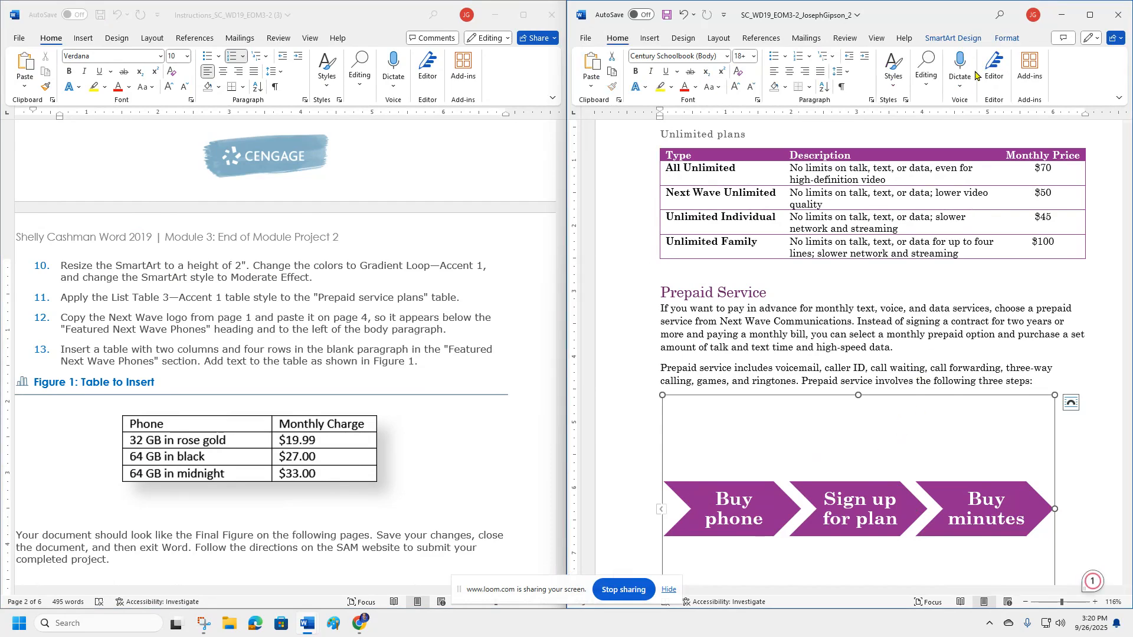
{"action": "left_click", "coordinate": [1006, 38]}
{"action": "left_click", "coordinate": [1076, 69]}
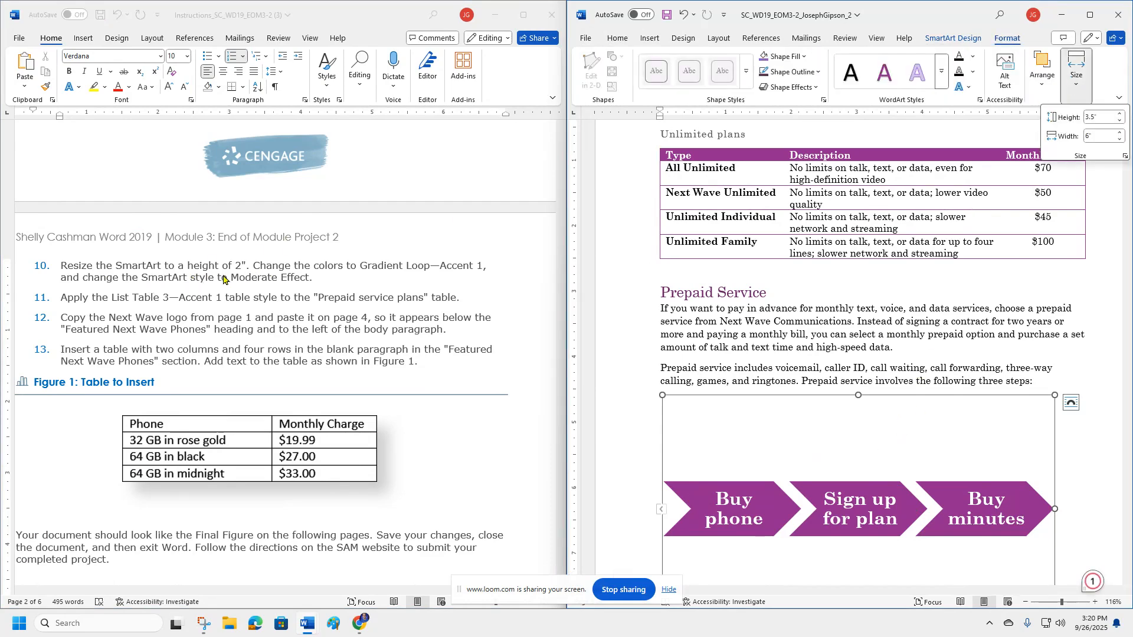
{"action": "left_click", "coordinate": [1098, 118]}
{"action": "type", "text": "2.0"}
{"action": "key", "text": "Return"}
Step: Highlight the opening instruction of project step 10, about resizing the SmartArt, in yellow in the instructions document
{"action": "left_click", "coordinate": [79, 277]}
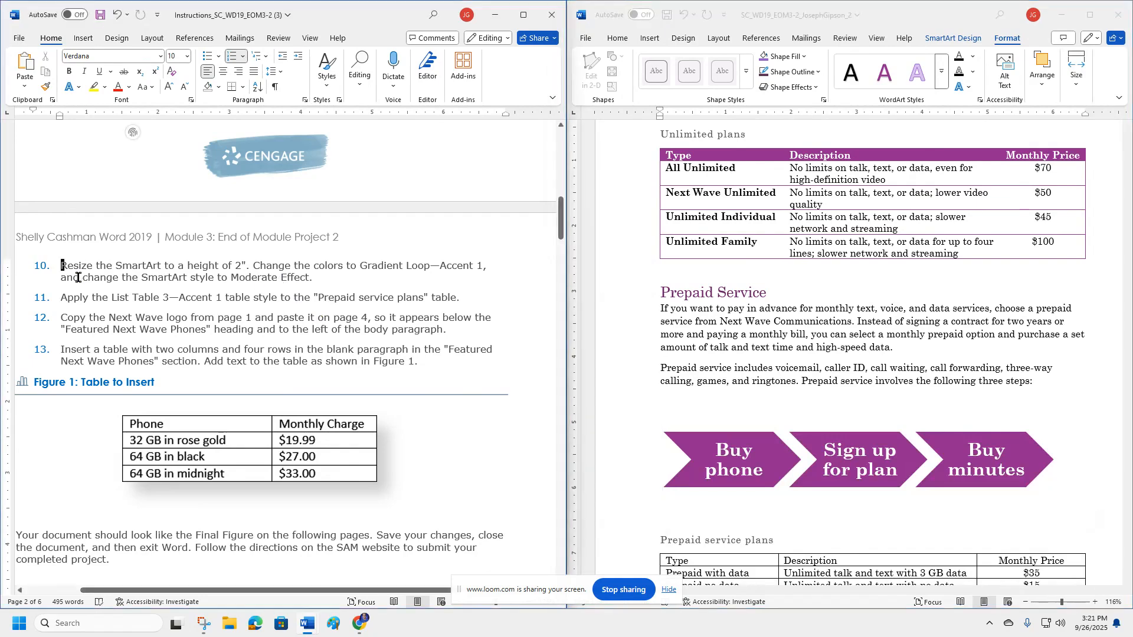
{"action": "left_click_drag", "start_coordinate": [61, 265], "coordinate": [242, 269]}
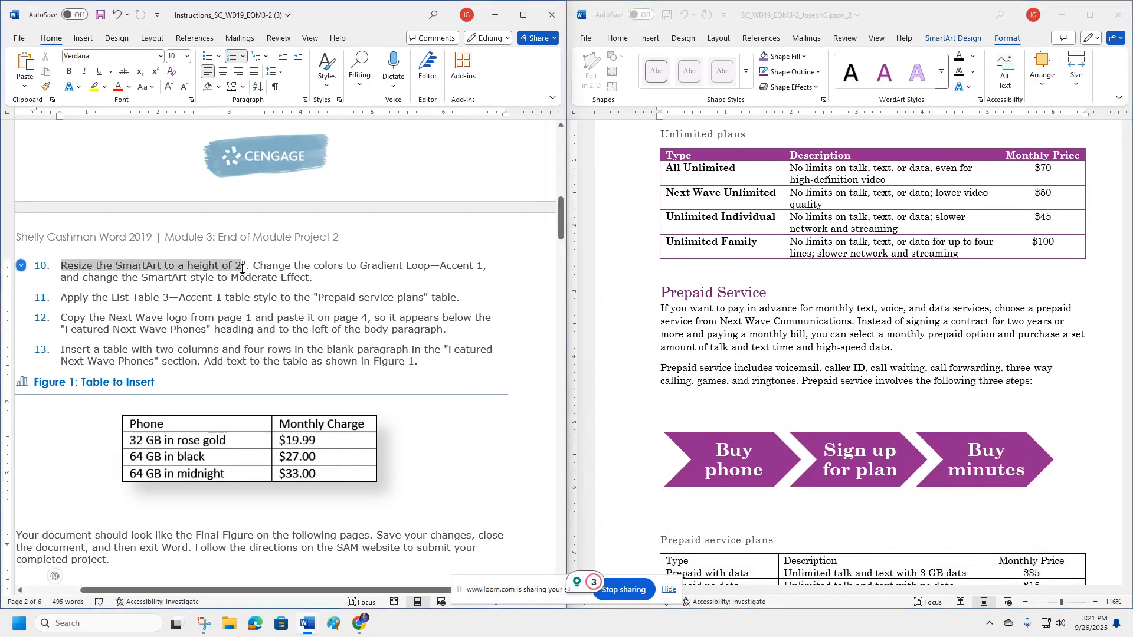
{"action": "left_click", "coordinate": [294, 249]}
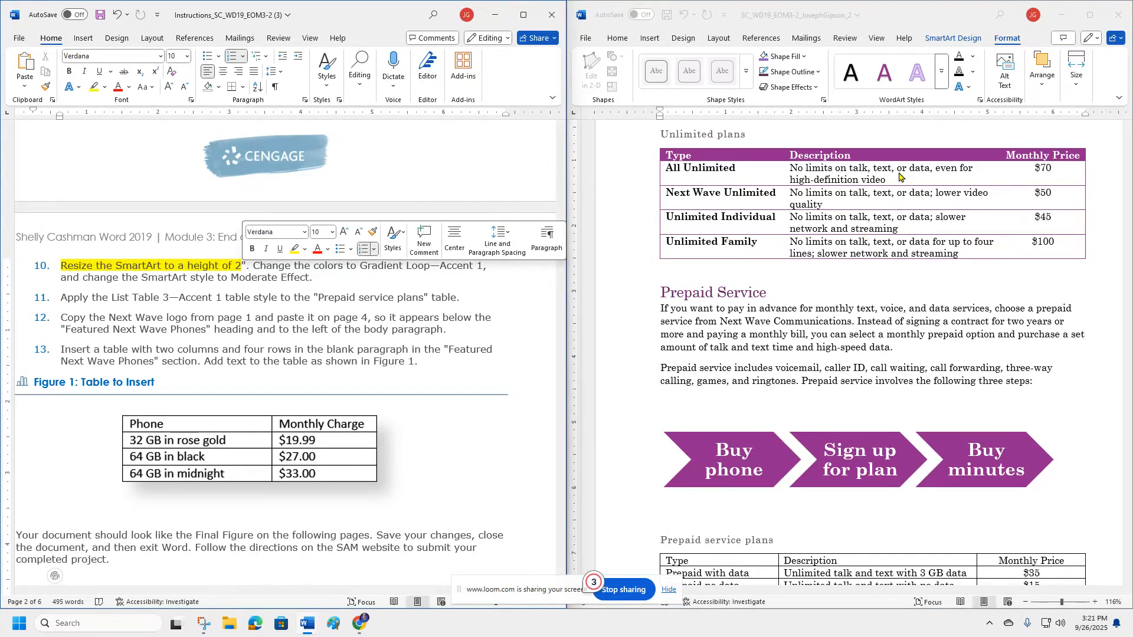
Step: Change the chevron SmartArt's colors to Gradient Loop - Accent 1 and apply the Moderate Effect SmartArt style
{"action": "left_click", "coordinate": [832, 411]}
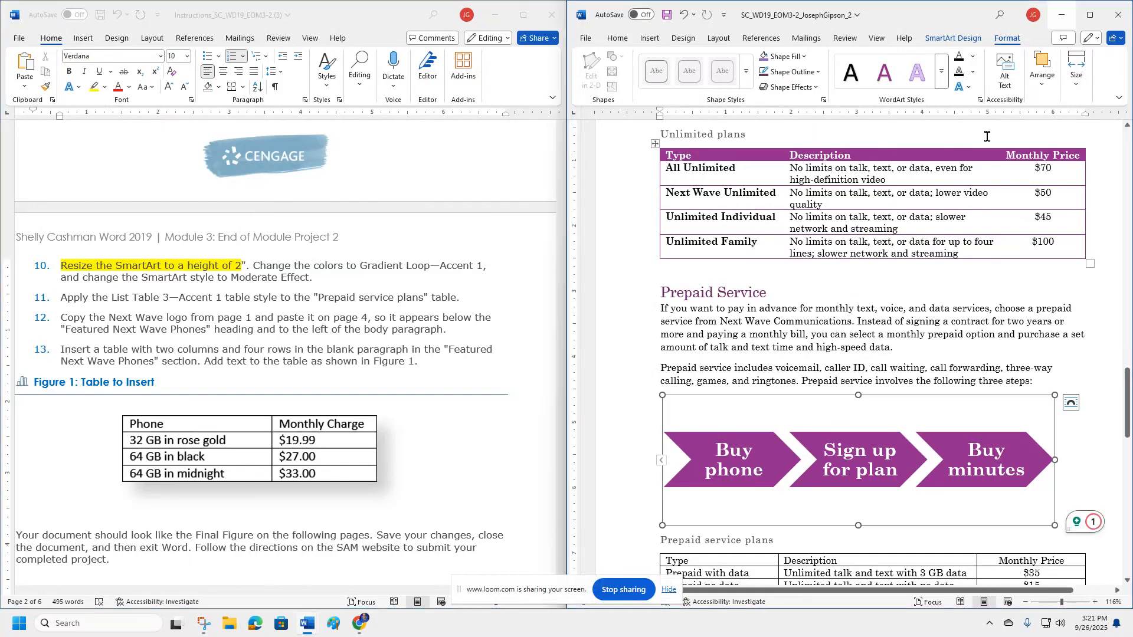
{"action": "left_click", "coordinate": [1090, 15]}
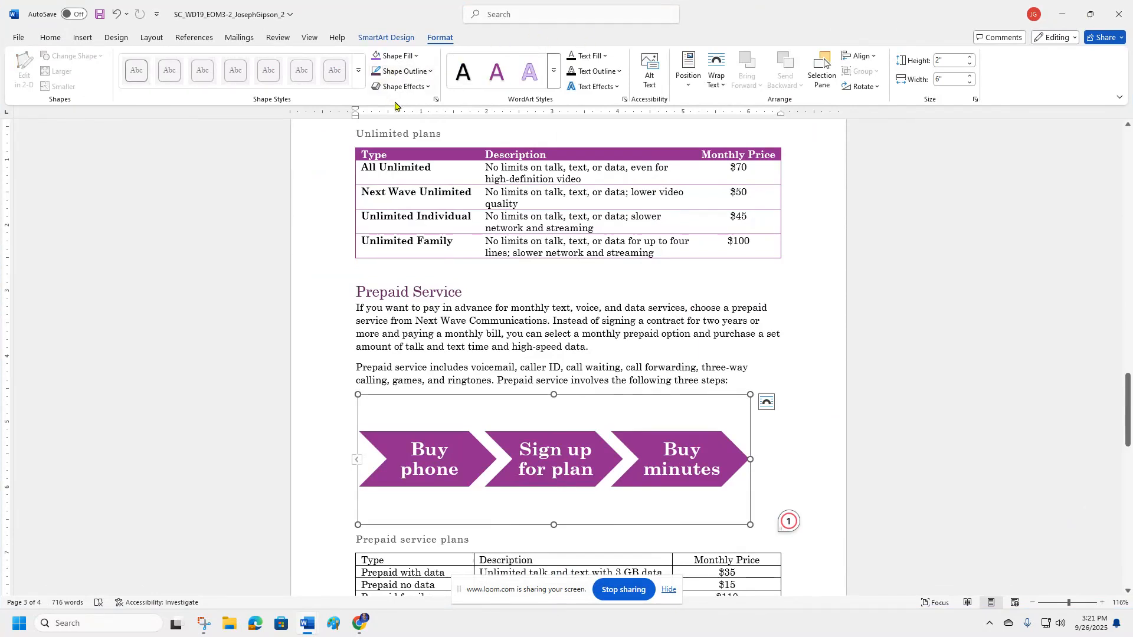
{"action": "left_click", "coordinate": [572, 423]}
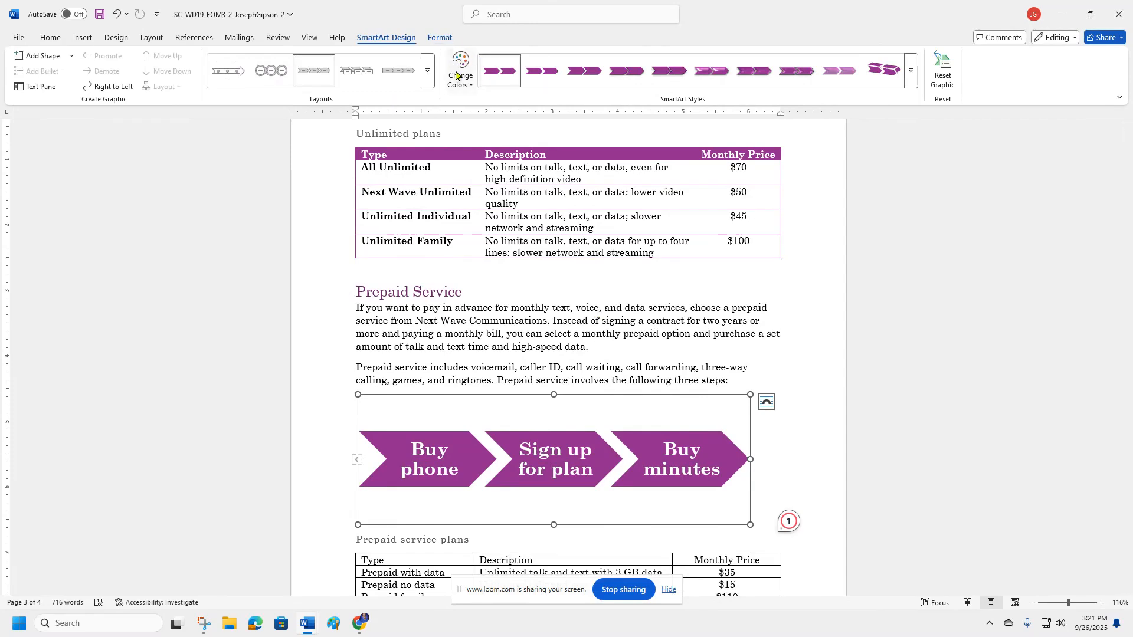
{"action": "left_click", "coordinate": [1091, 14]}
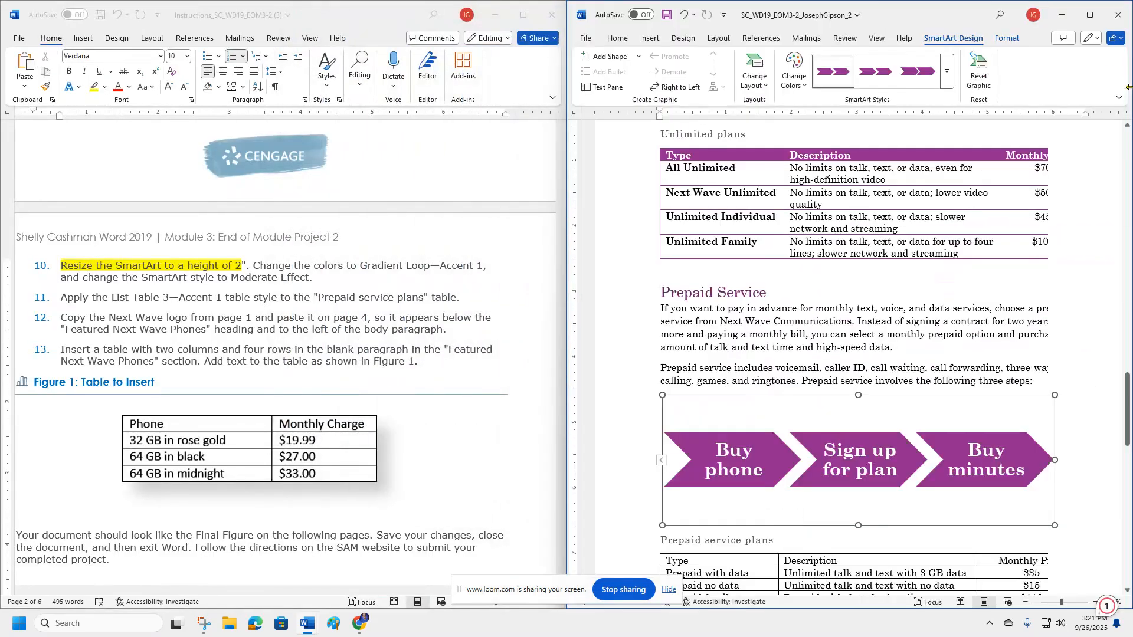
{"action": "left_click", "coordinate": [794, 76]}
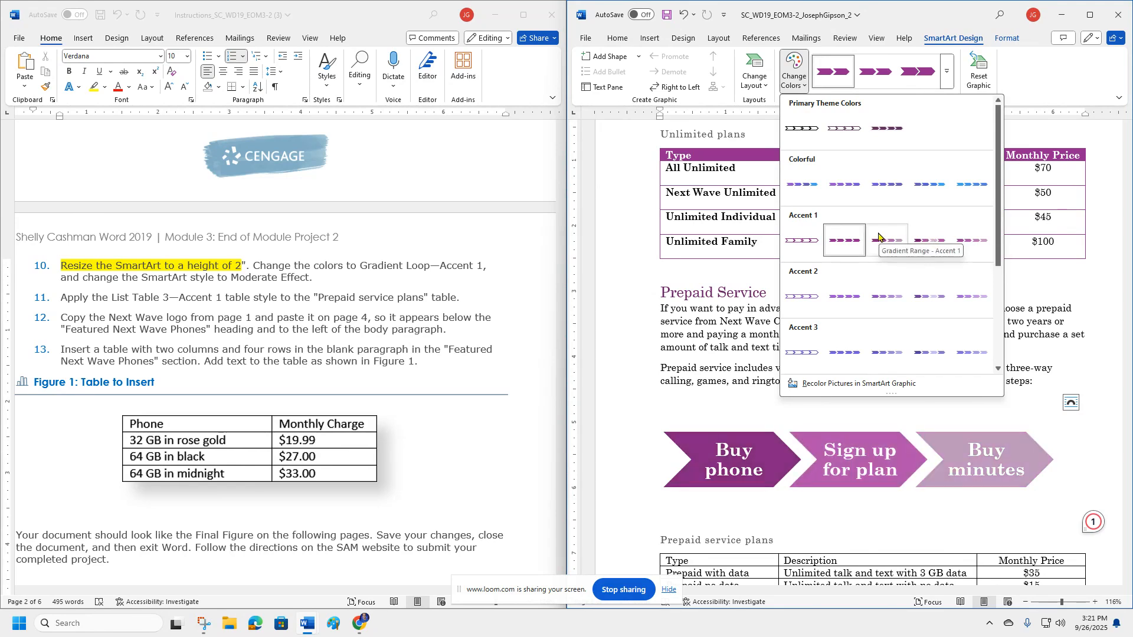
{"action": "left_click", "coordinate": [925, 239]}
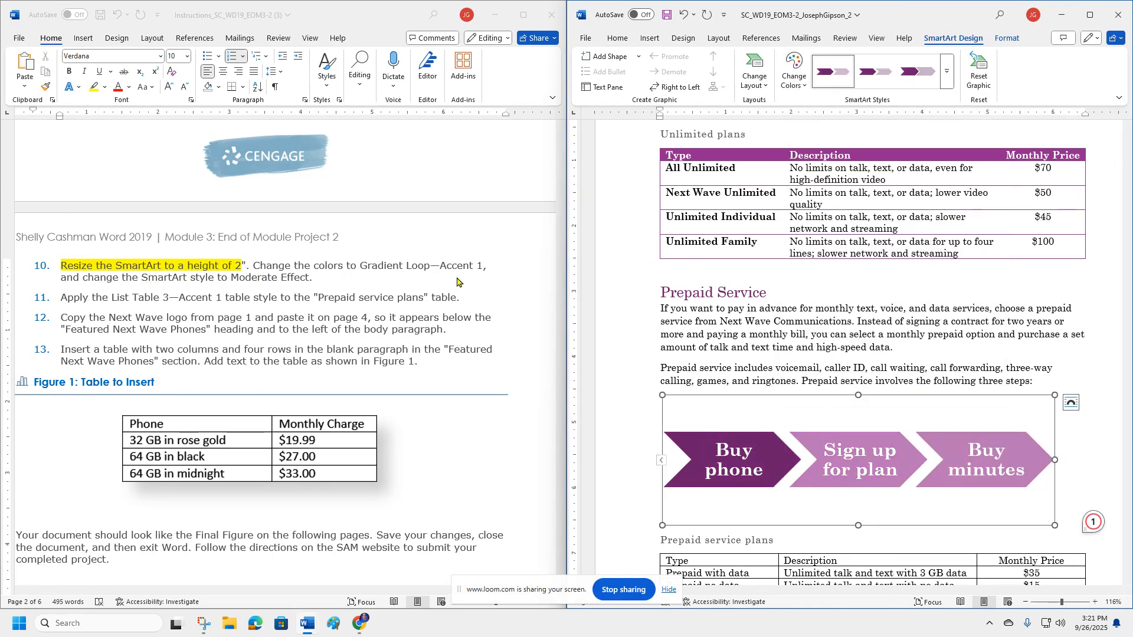
{"action": "left_click", "coordinate": [945, 83]}
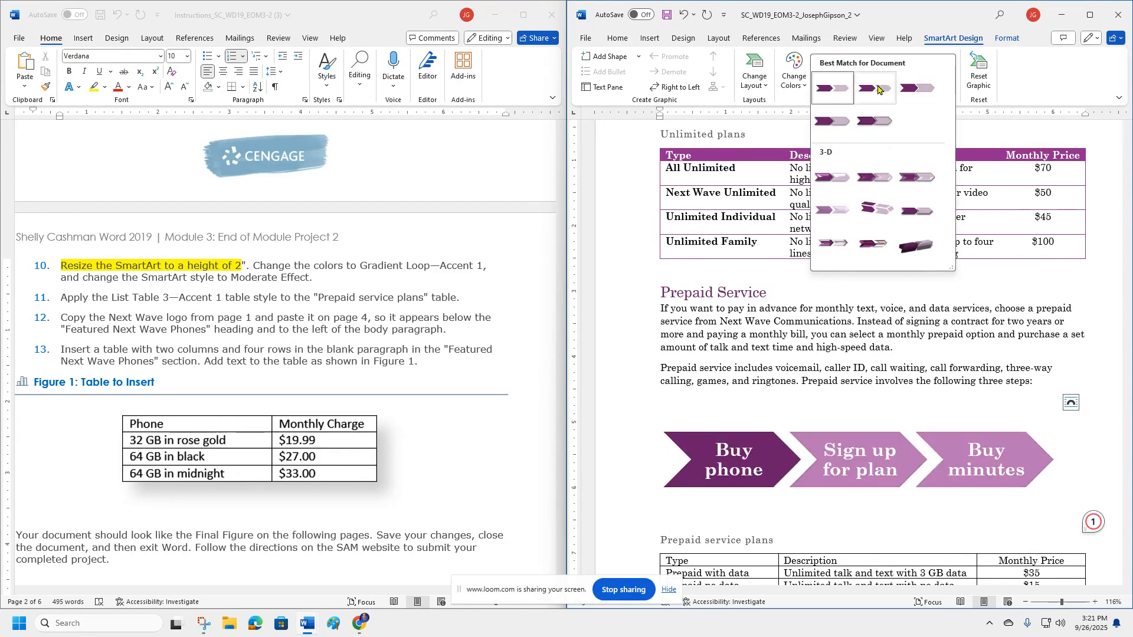
{"action": "left_click", "coordinate": [833, 124]}
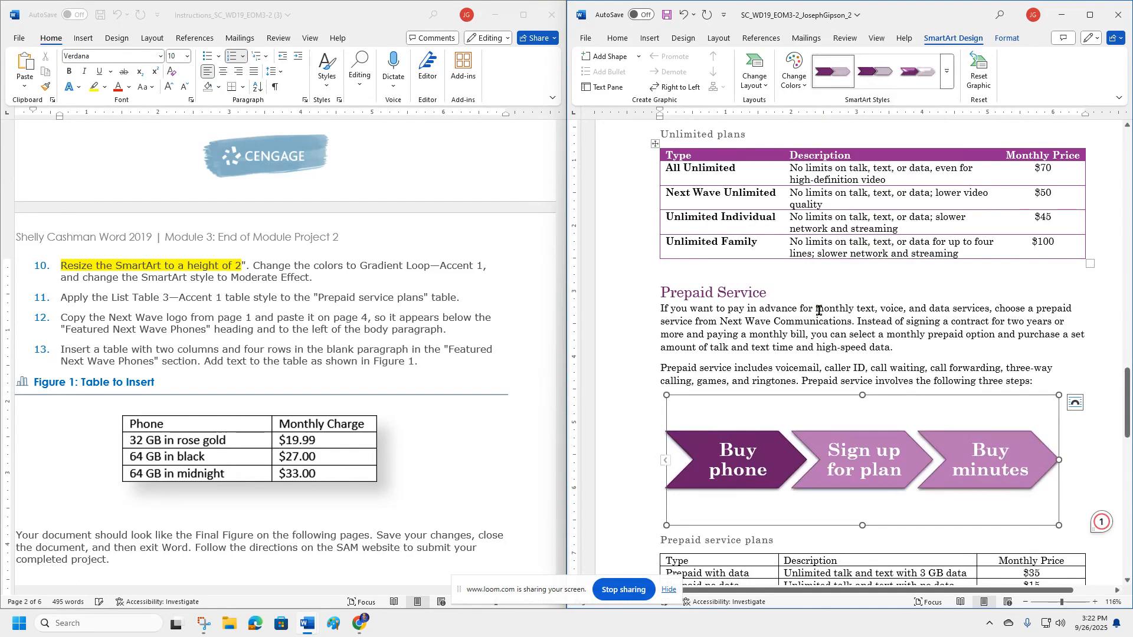
Step: Compare the formatted chevron SmartArt with the final figure in the instructions document
{"action": "left_click", "coordinate": [324, 296]}
{"action": "scroll", "coordinate": [326, 294], "scroll_direction": "down", "scroll_amount": 10}
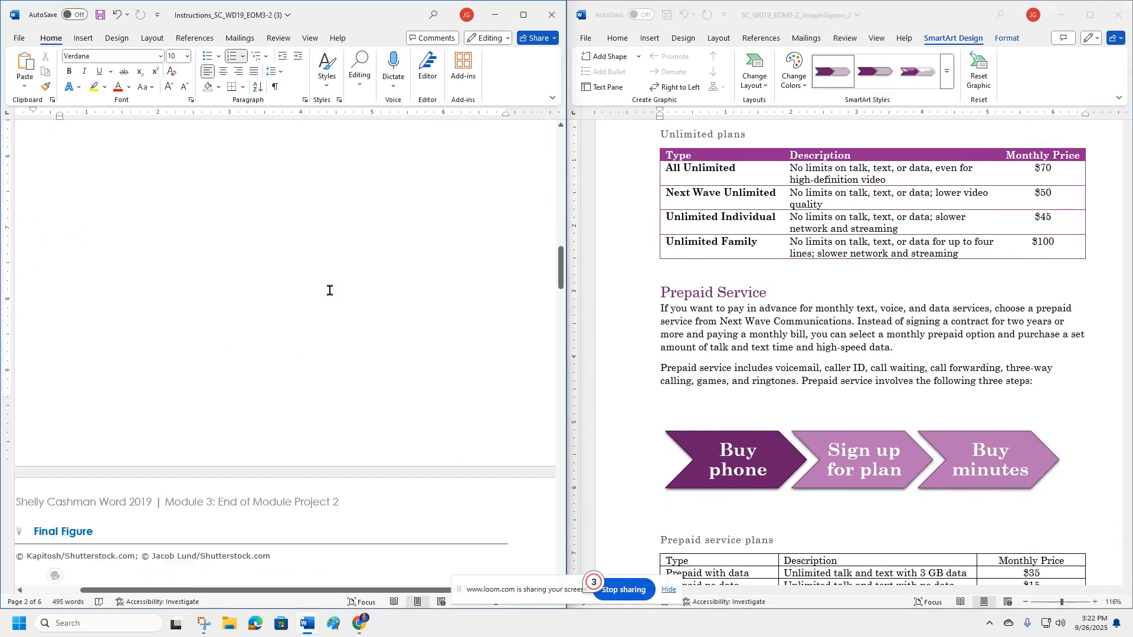
{"action": "scroll", "coordinate": [330, 292], "scroll_direction": "down", "scroll_amount": 15}
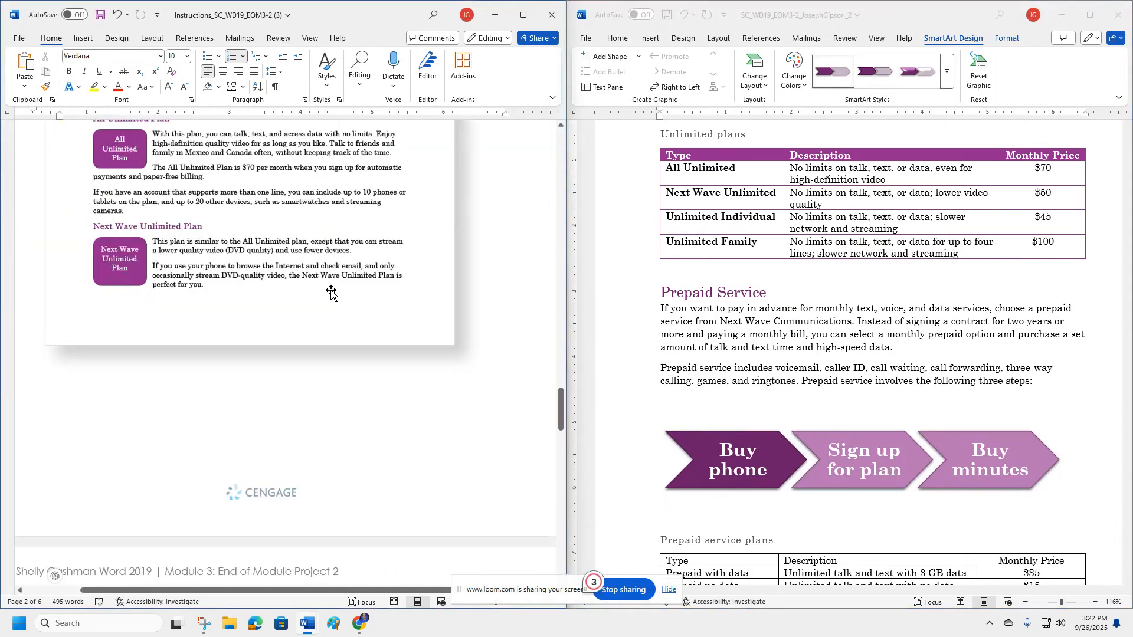
{"action": "scroll", "coordinate": [330, 307], "scroll_direction": "down", "scroll_amount": 4}
{"action": "scroll", "coordinate": [304, 273], "scroll_direction": "up", "scroll_amount": 10}
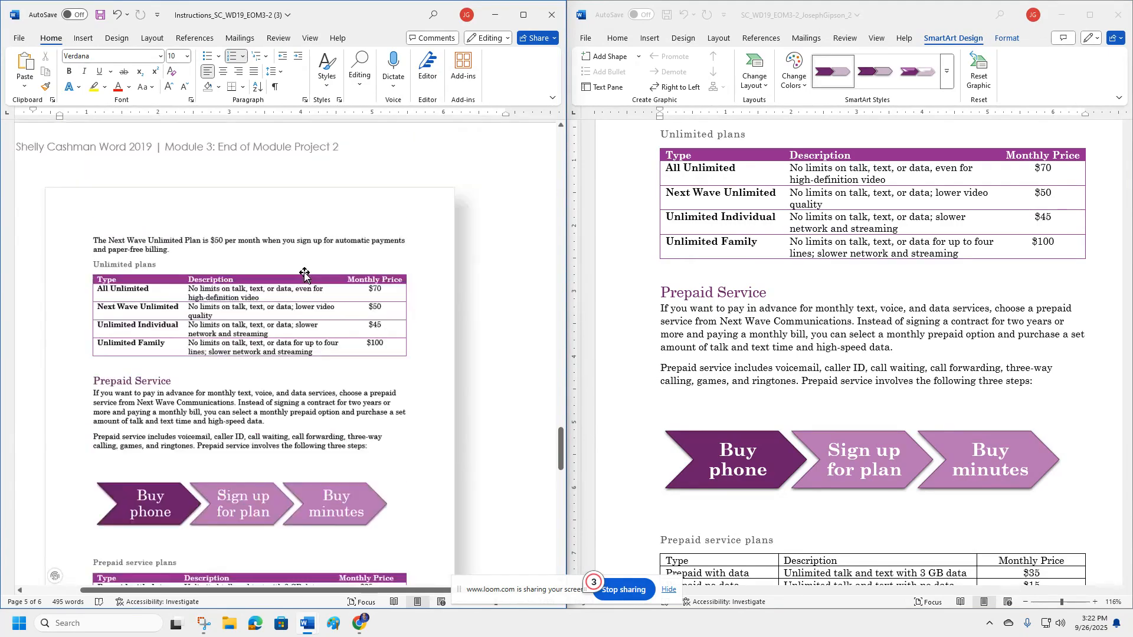
{"action": "scroll", "coordinate": [304, 272], "scroll_direction": "up", "scroll_amount": 15}
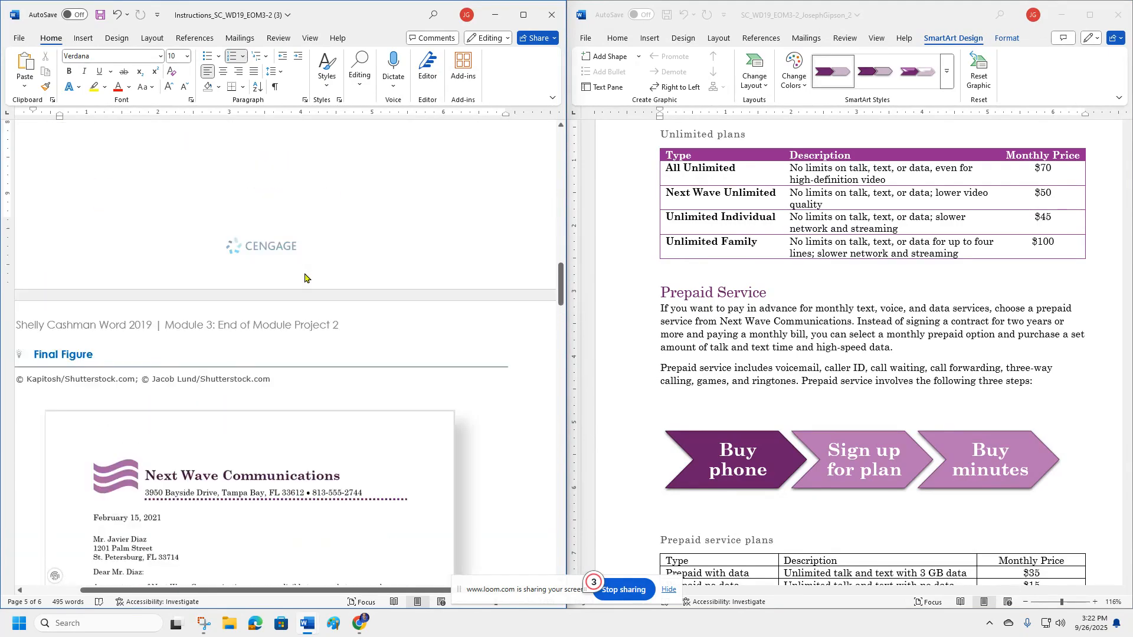
Step: Highlight all of project step 10 in yellow in the instructions document
{"action": "scroll", "coordinate": [304, 273], "scroll_direction": "up", "scroll_amount": 6}
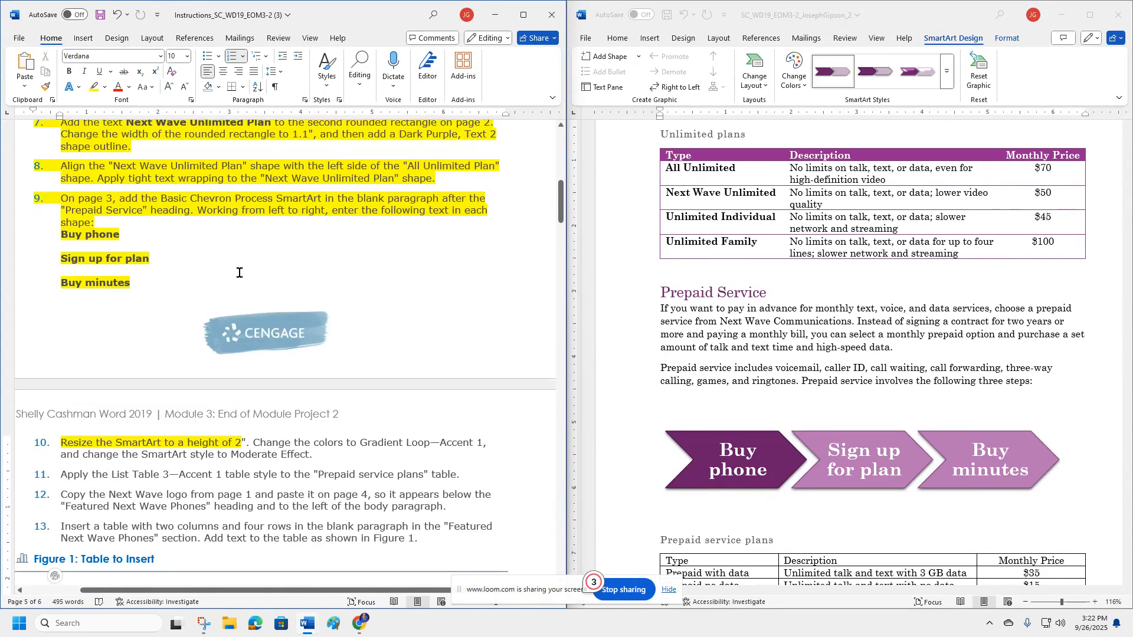
{"action": "scroll", "coordinate": [230, 307], "scroll_direction": "down", "scroll_amount": 1}
{"action": "triple_click", "coordinate": [227, 325]}
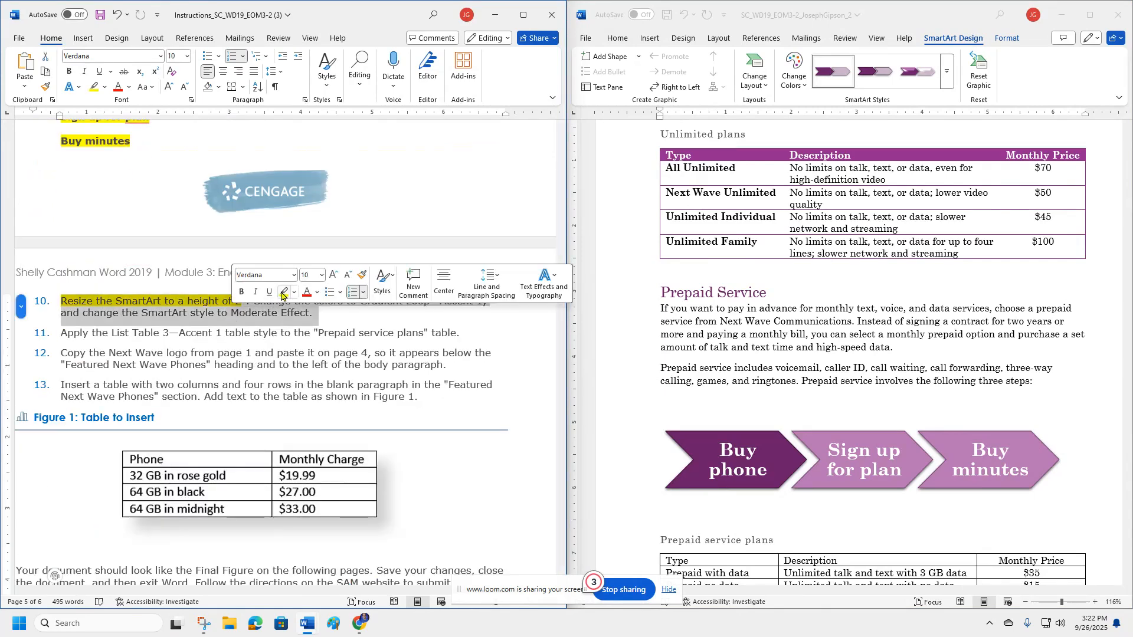
{"action": "key", "text": "ctrl+alt+h"}
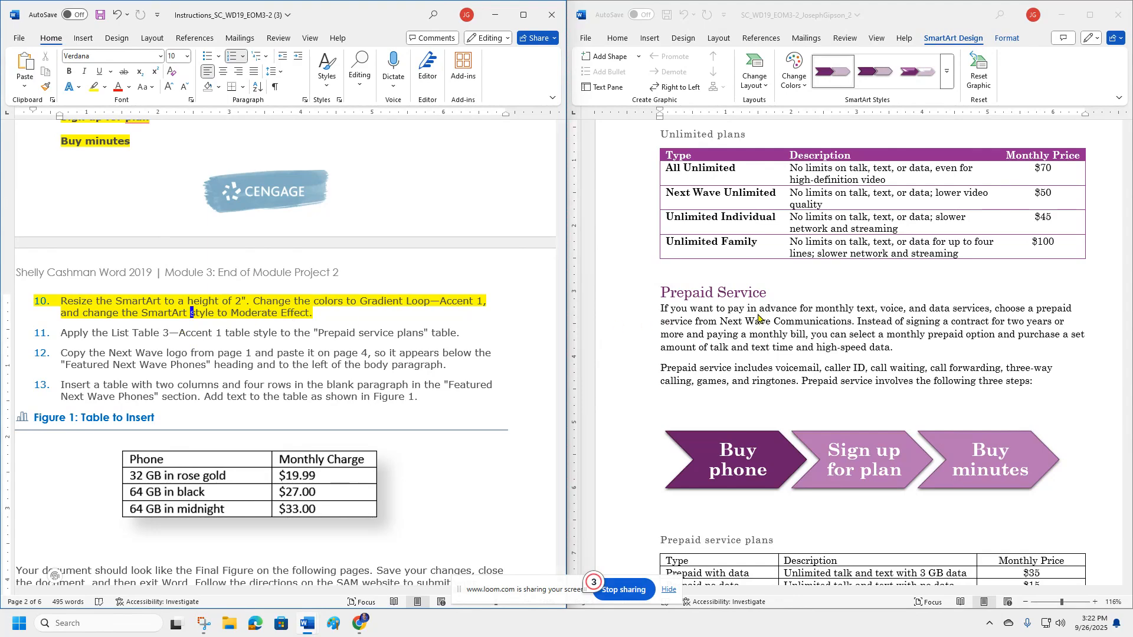
Step: Check the final figure and apply the List Table 3 - Accent 1 table style to the Prepaid service plans table
{"action": "scroll", "coordinate": [759, 318], "scroll_direction": "down", "scroll_amount": 4}
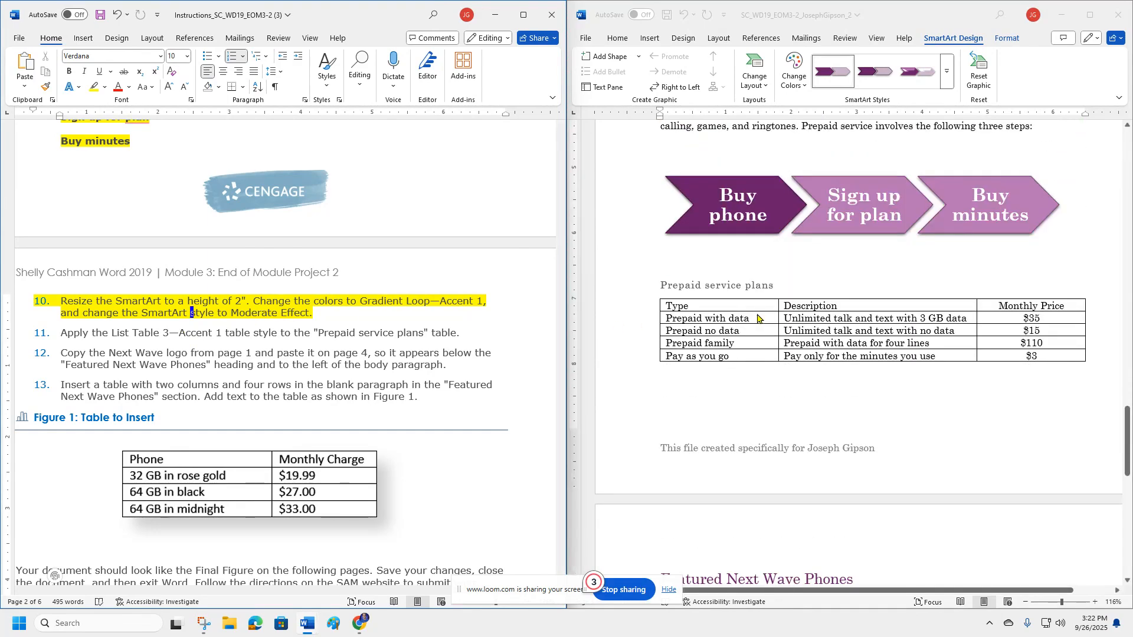
{"action": "scroll", "coordinate": [304, 334], "scroll_direction": "down", "scroll_amount": 15}
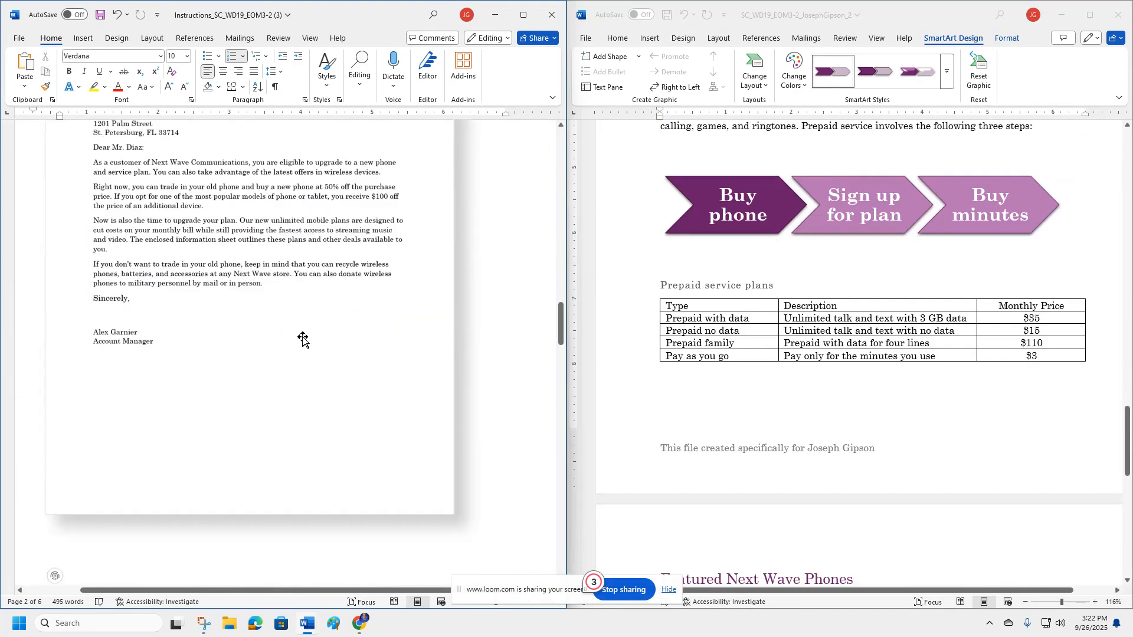
{"action": "scroll", "coordinate": [303, 339], "scroll_direction": "down", "scroll_amount": 20}
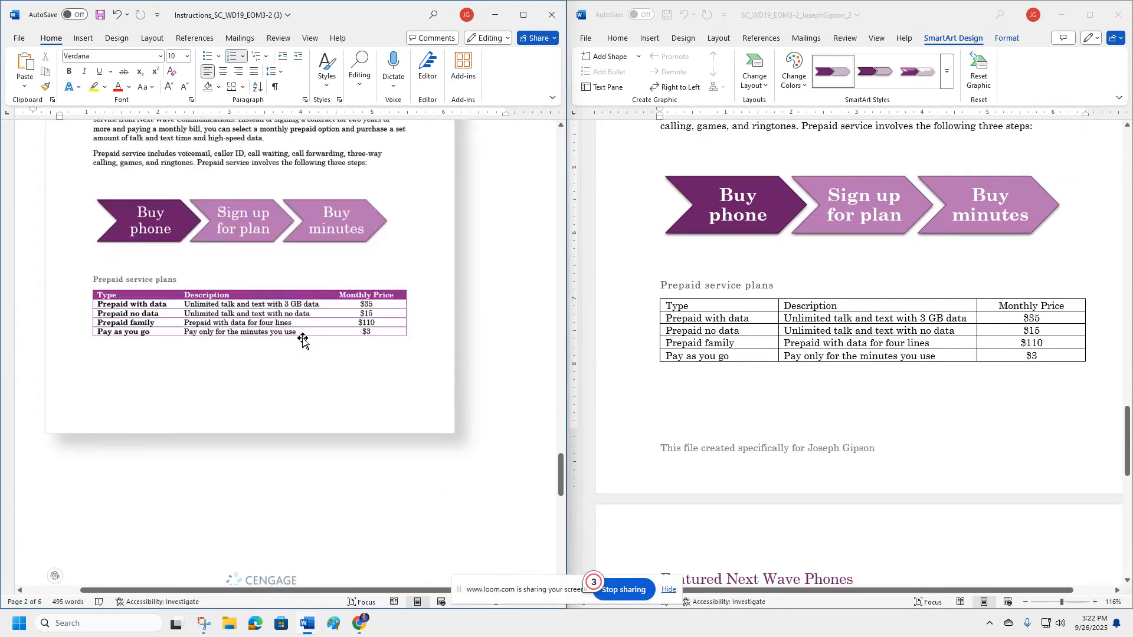
{"action": "scroll", "coordinate": [324, 306], "scroll_direction": "up", "scroll_amount": 10}
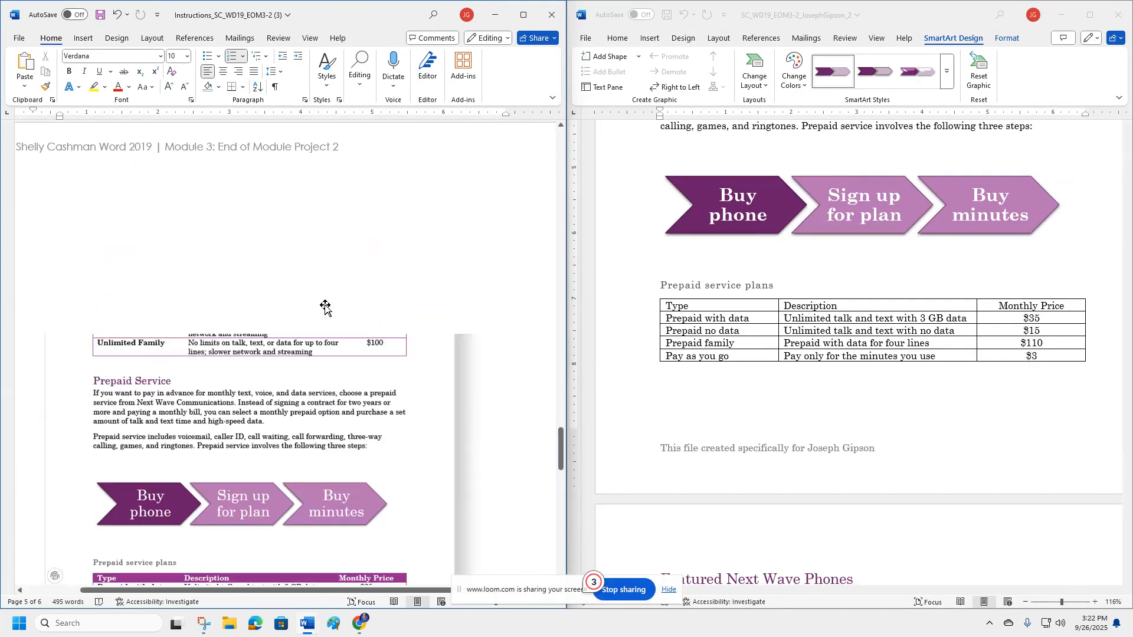
{"action": "scroll", "coordinate": [325, 305], "scroll_direction": "up", "scroll_amount": 20}
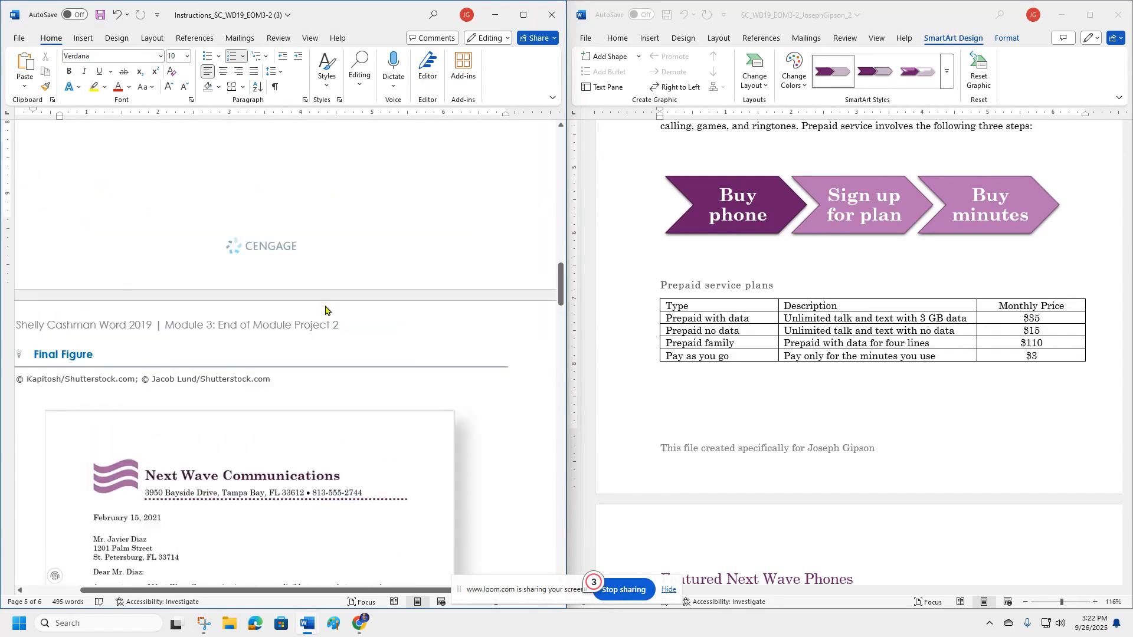
{"action": "scroll", "coordinate": [326, 305], "scroll_direction": "up", "scroll_amount": 15}
{"action": "scroll", "coordinate": [177, 383], "scroll_direction": "down", "scroll_amount": 1}
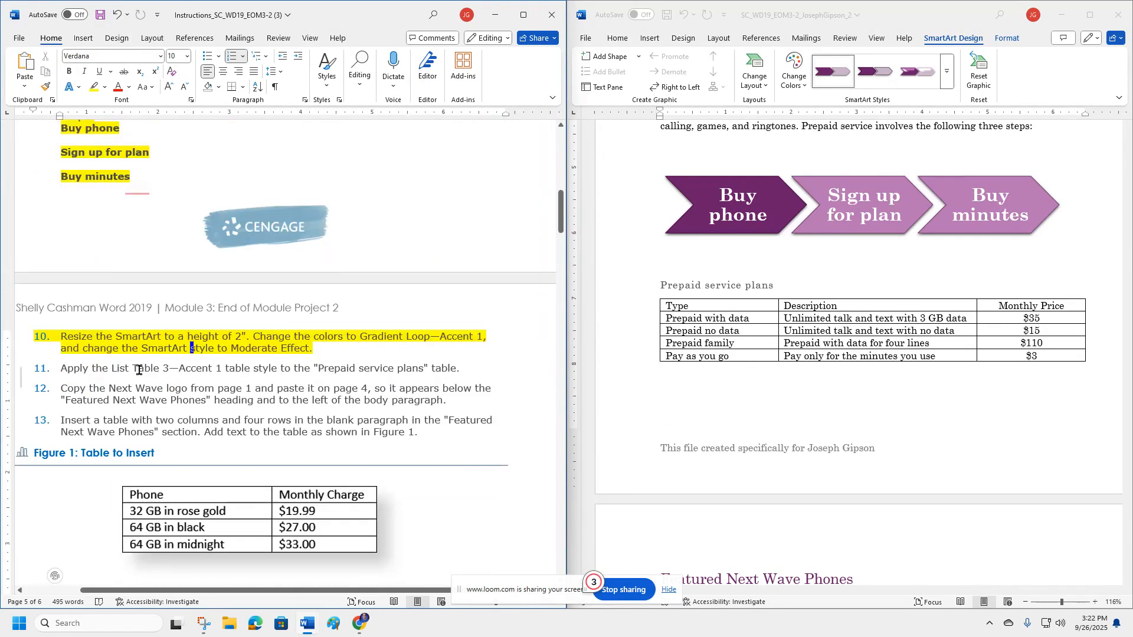
{"action": "left_click", "coordinate": [758, 312]}
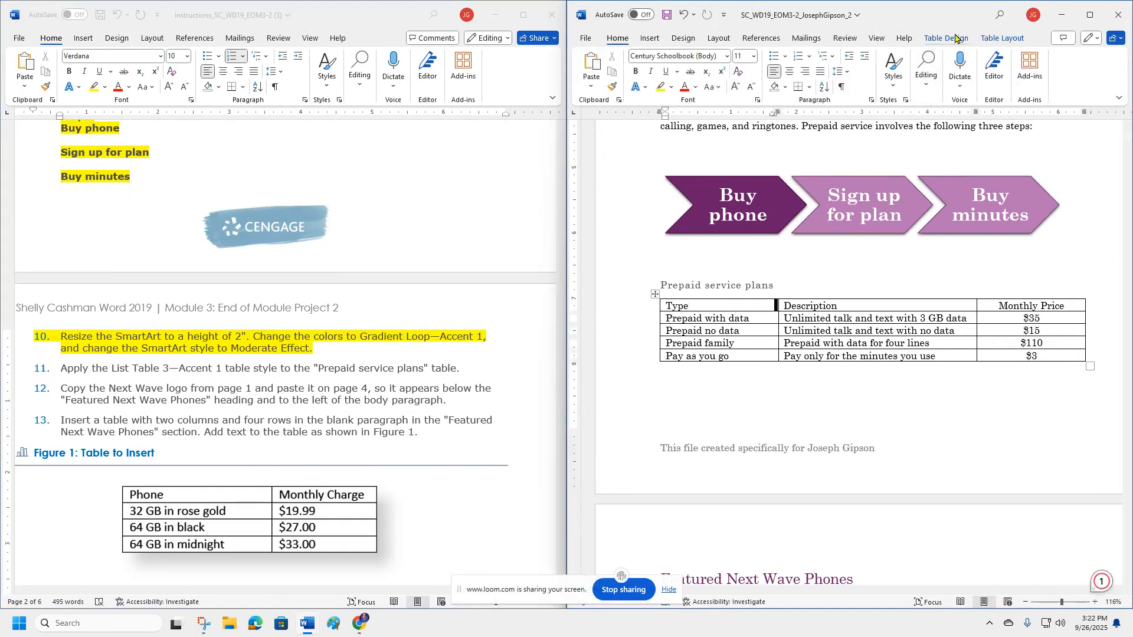
{"action": "left_click", "coordinate": [947, 38]}
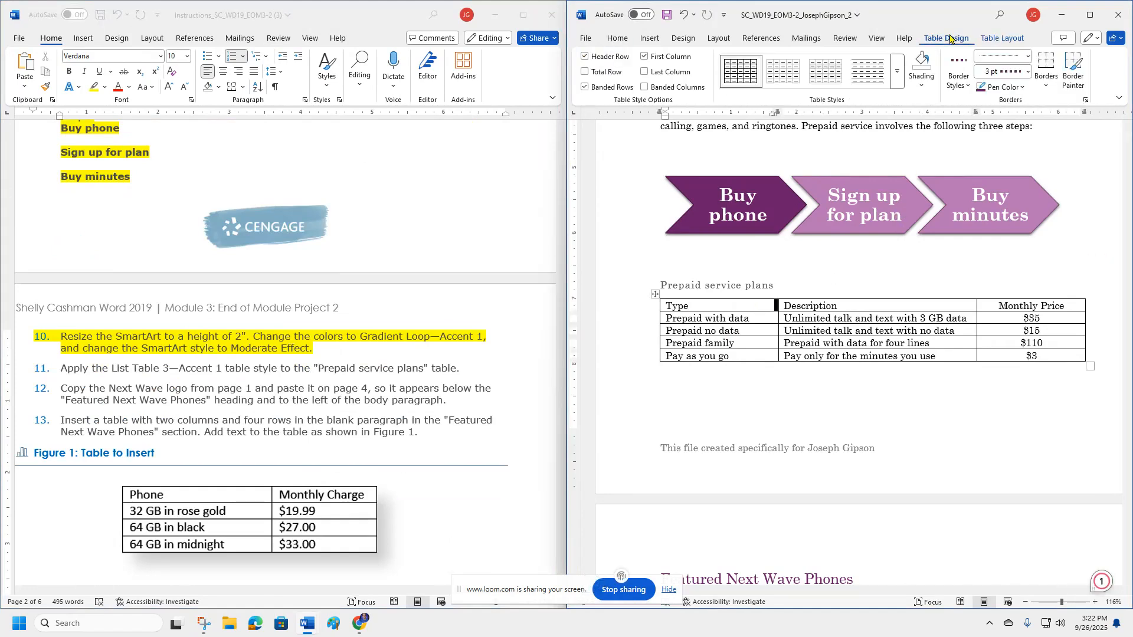
{"action": "left_click", "coordinate": [897, 73]}
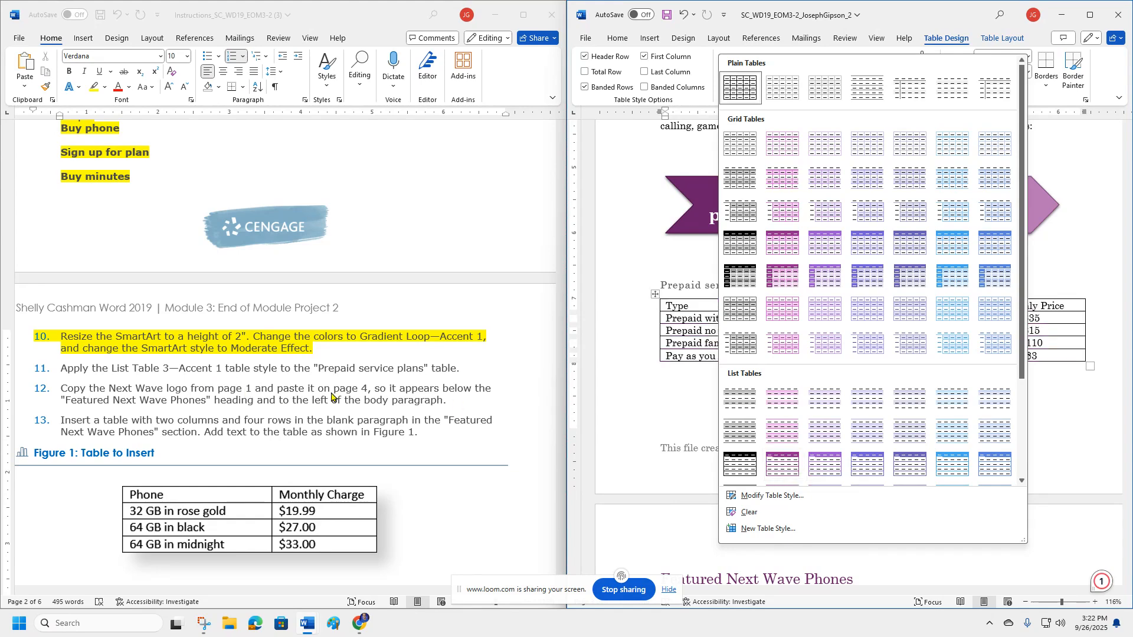
{"action": "left_click", "coordinate": [782, 470]}
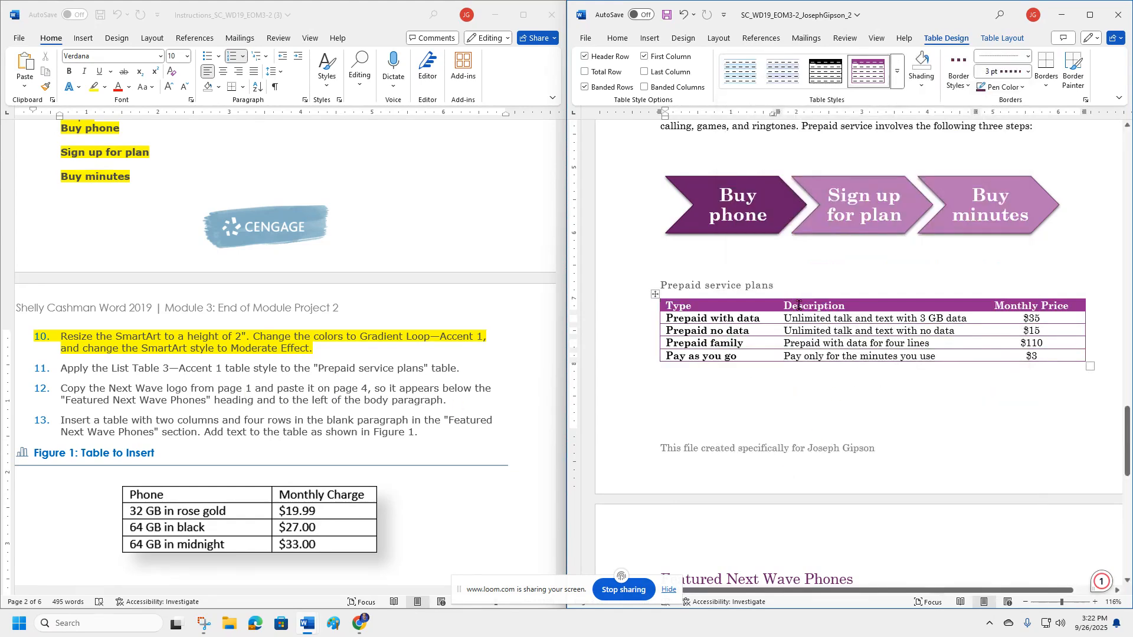
Step: Highlight project step 11 in yellow in the instructions document
{"action": "triple_click", "coordinate": [245, 369]}
{"action": "left_click", "coordinate": [296, 343]}
{"action": "scroll", "coordinate": [236, 348], "scroll_direction": "down", "scroll_amount": 3}
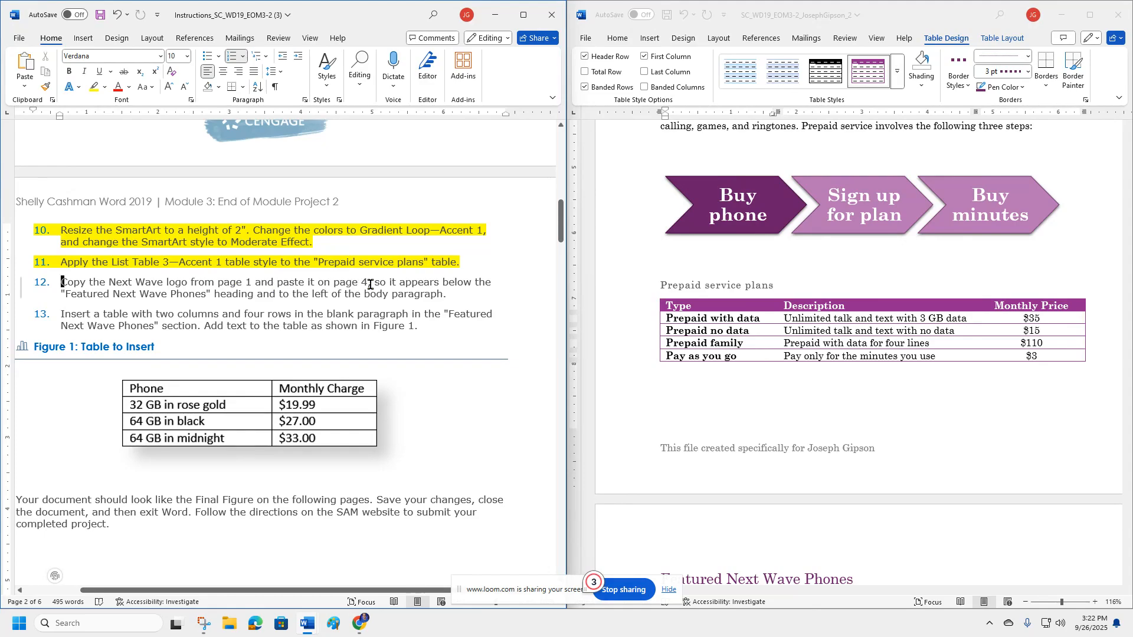
Step: Copy the Next Wave logo from page 1 and paste it into a new blank paragraph below the "Featured Next Wave Phones" heading
{"action": "scroll", "coordinate": [825, 320], "scroll_direction": "up", "scroll_amount": 15}
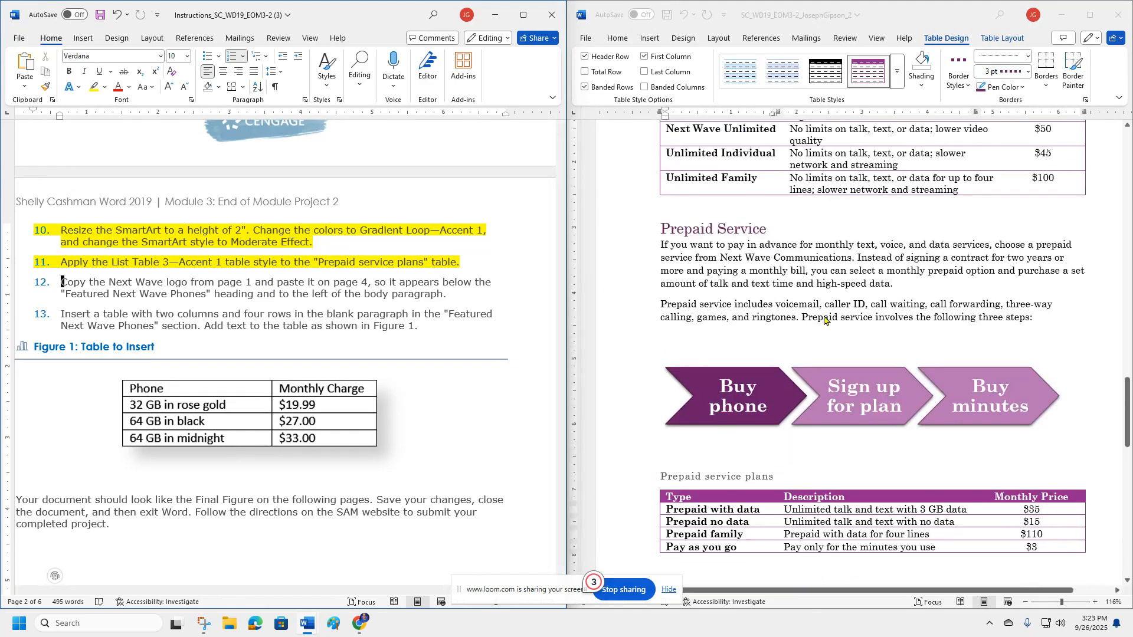
{"action": "scroll", "coordinate": [820, 323], "scroll_direction": "up", "scroll_amount": 10}
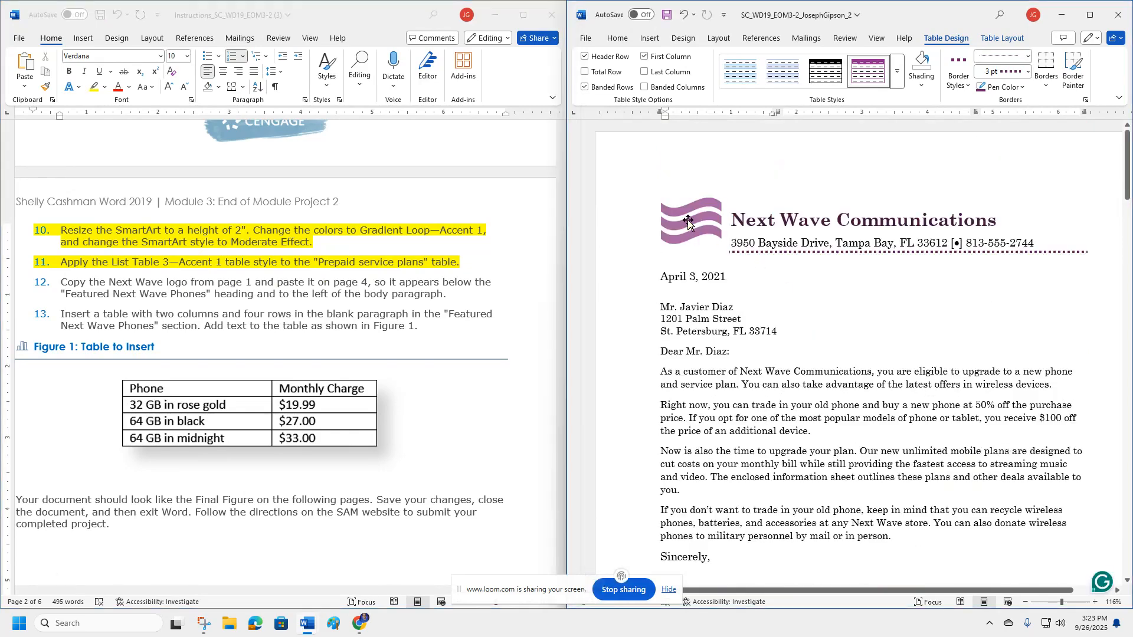
{"action": "left_click", "coordinate": [689, 223]}
{"action": "right_click", "coordinate": [689, 222]}
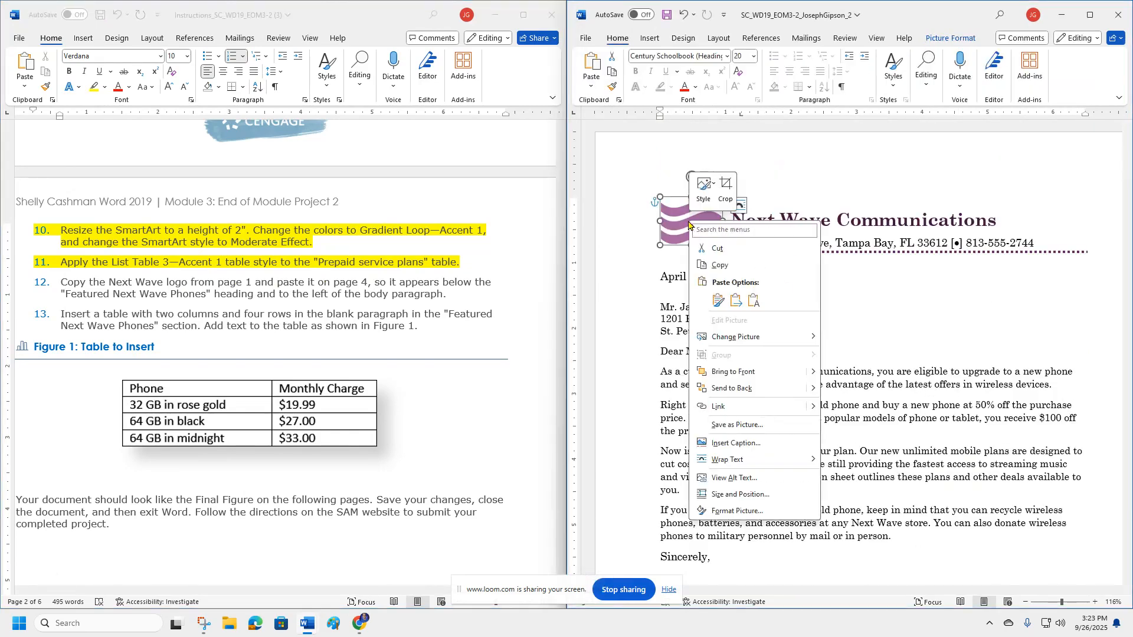
{"action": "left_click", "coordinate": [705, 266]}
{"action": "scroll", "coordinate": [702, 269], "scroll_direction": "down", "scroll_amount": 20}
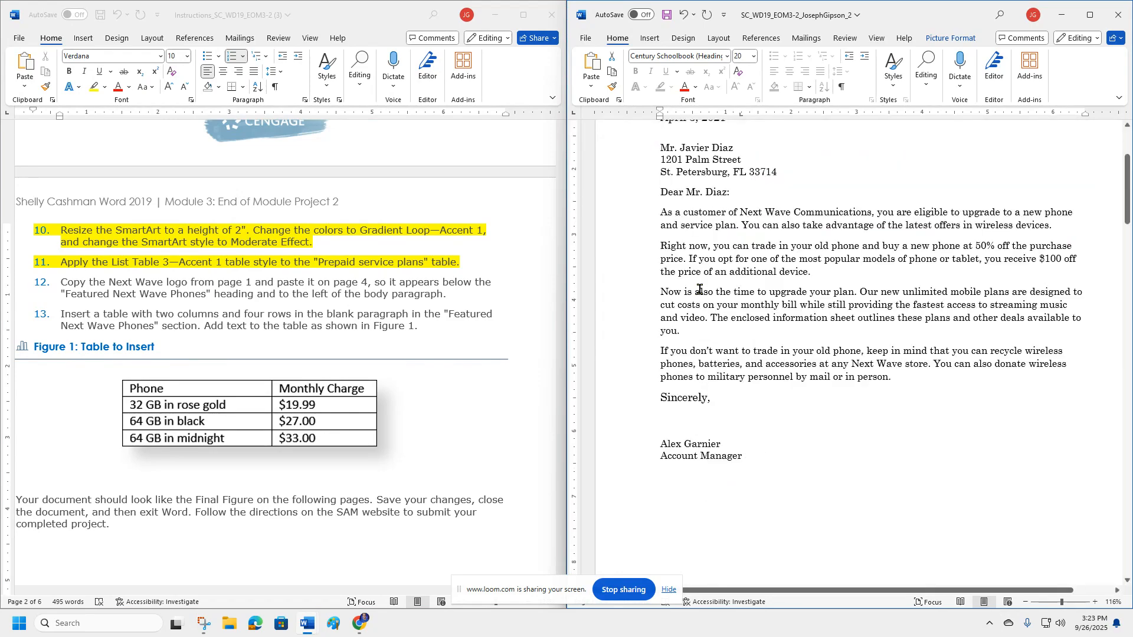
{"action": "scroll", "coordinate": [699, 293], "scroll_direction": "down", "scroll_amount": 12}
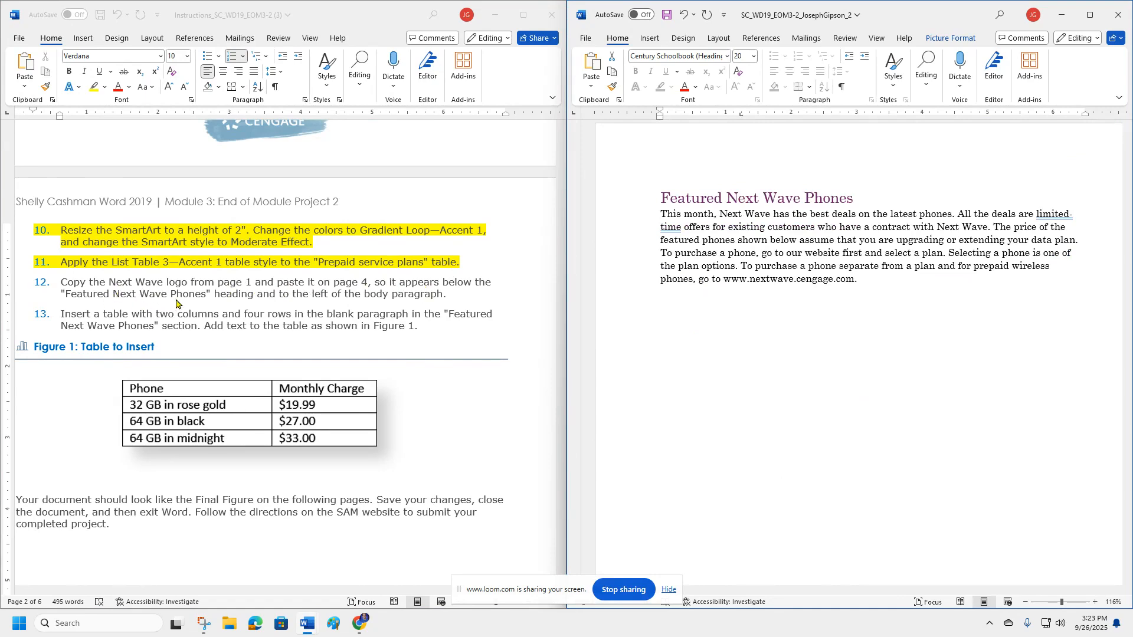
{"action": "left_click", "coordinate": [851, 201]}
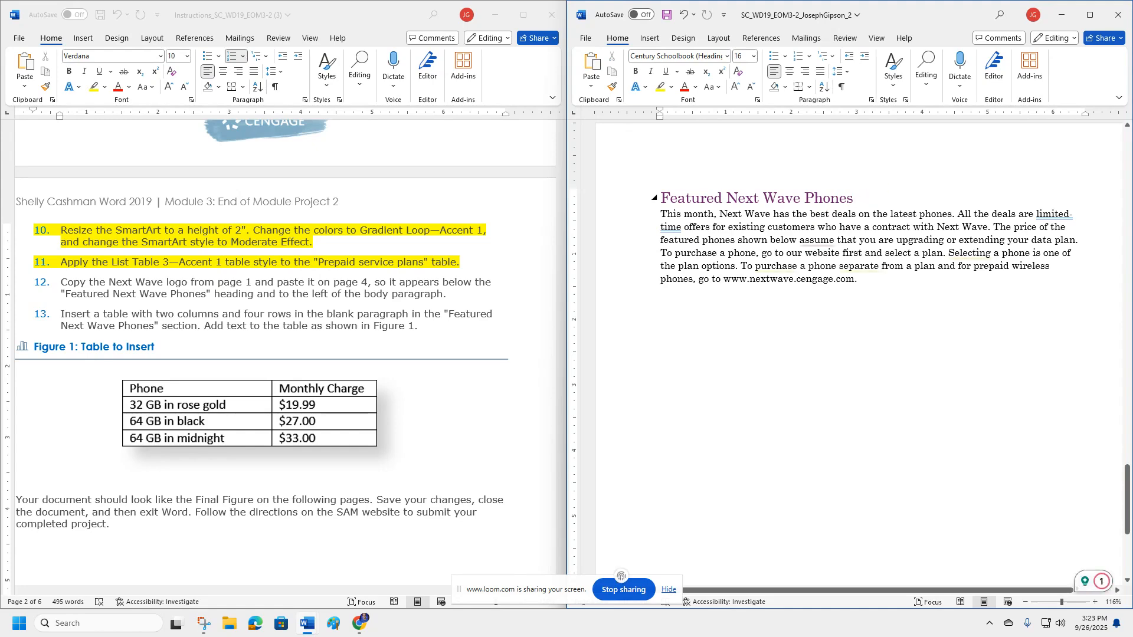
{"action": "key", "text": "Return"}
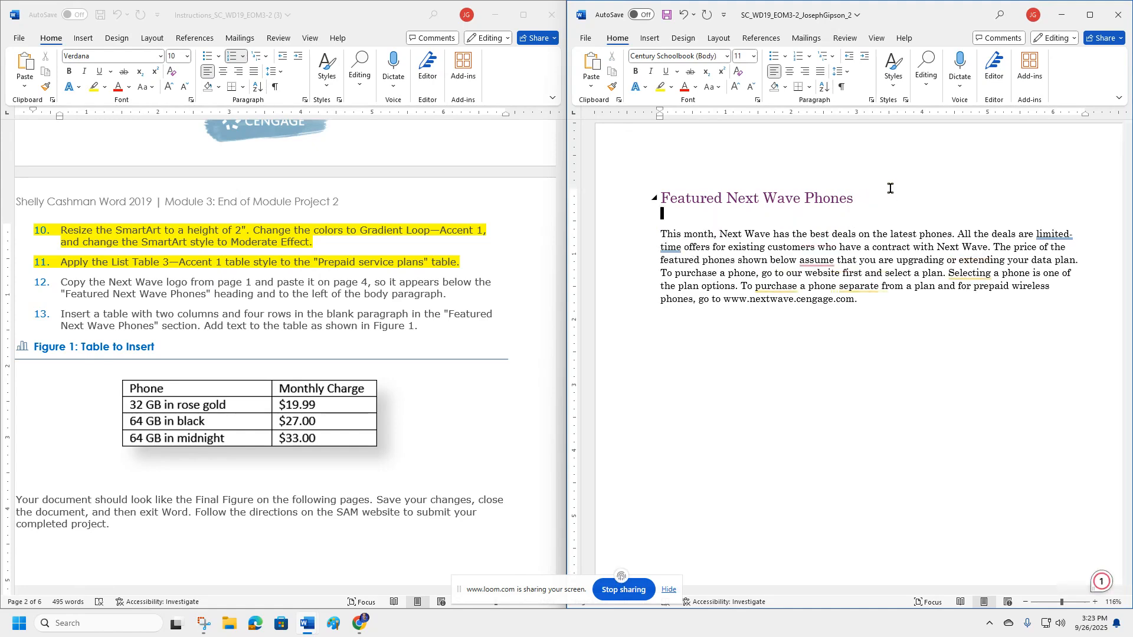
{"action": "key", "text": "ctrl+v"}
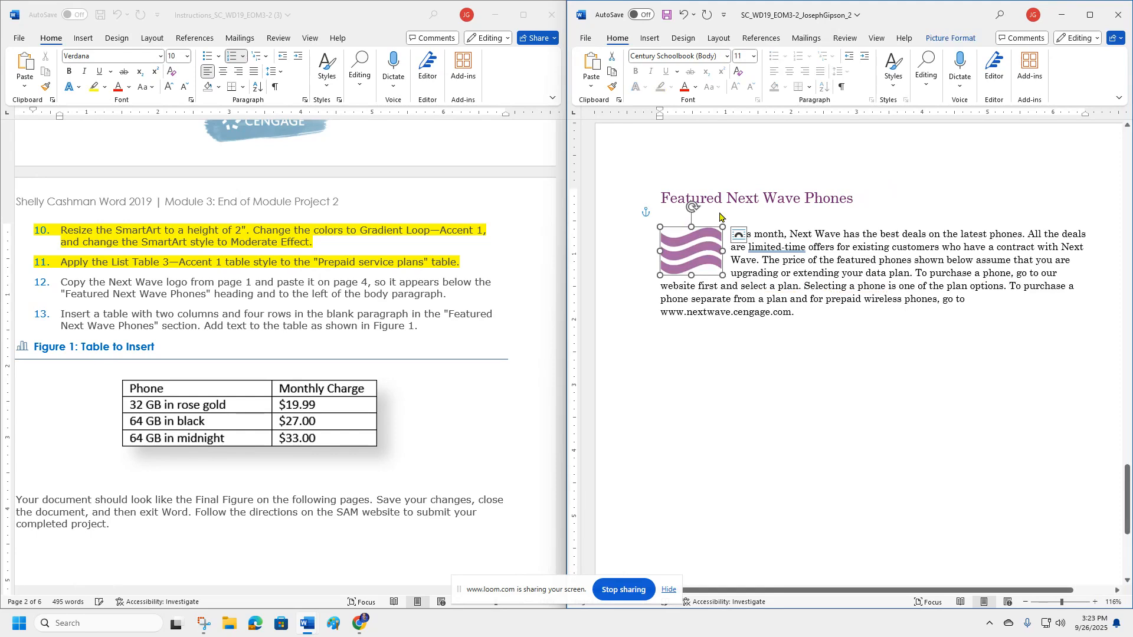
Step: Try to nudge the pasted logo up toward the "Featured Next Wave Phones" heading
{"action": "key", "text": "Up"}
{"action": "key", "text": "Up"}
{"action": "key", "text": "Up"}
{"action": "key", "text": "Up"}
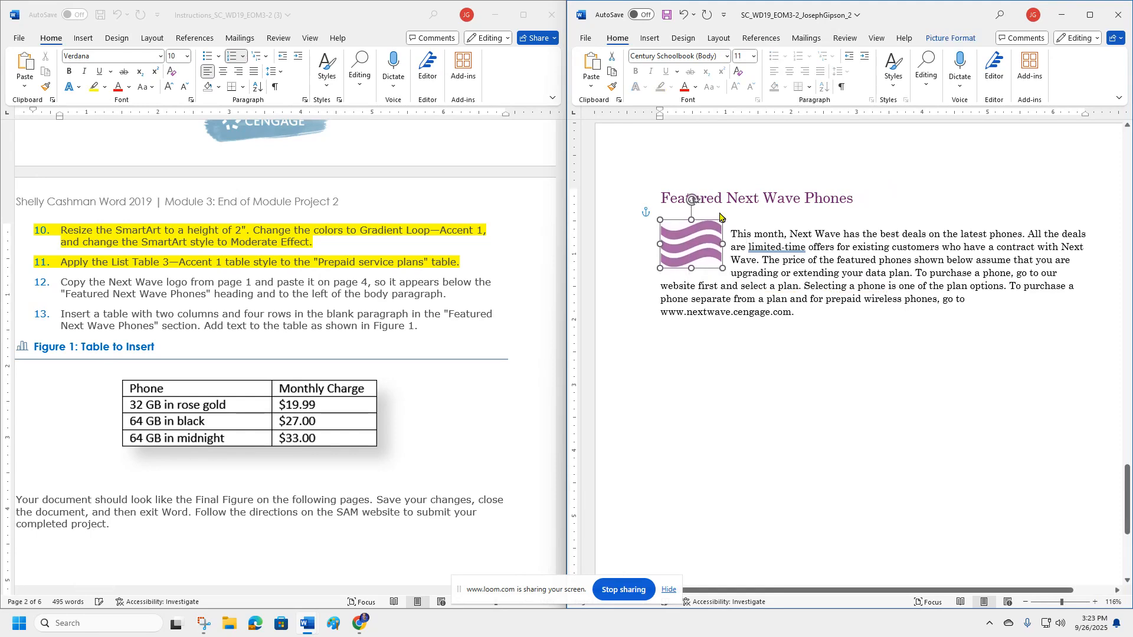
Step: Undo the logo's upward nudges, returning it to its pasted position below the blank paragraph
{"action": "left_click", "coordinate": [685, 16]}
{"action": "left_click", "coordinate": [685, 16]}
{"action": "left_click", "coordinate": [685, 16]}
{"action": "left_click", "coordinate": [685, 16]}
{"action": "left_click", "coordinate": [684, 16]}
{"action": "left_click", "coordinate": [685, 16]}
{"action": "left_click", "coordinate": [685, 16]}
{"action": "left_click", "coordinate": [685, 16]}
{"action": "left_click", "coordinate": [684, 16]}
{"action": "left_click", "coordinate": [684, 16]}
{"action": "left_click", "coordinate": [684, 16]}
{"action": "left_click", "coordinate": [684, 16]}
{"action": "left_click", "coordinate": [684, 16]}
{"action": "left_click", "coordinate": [685, 16]}
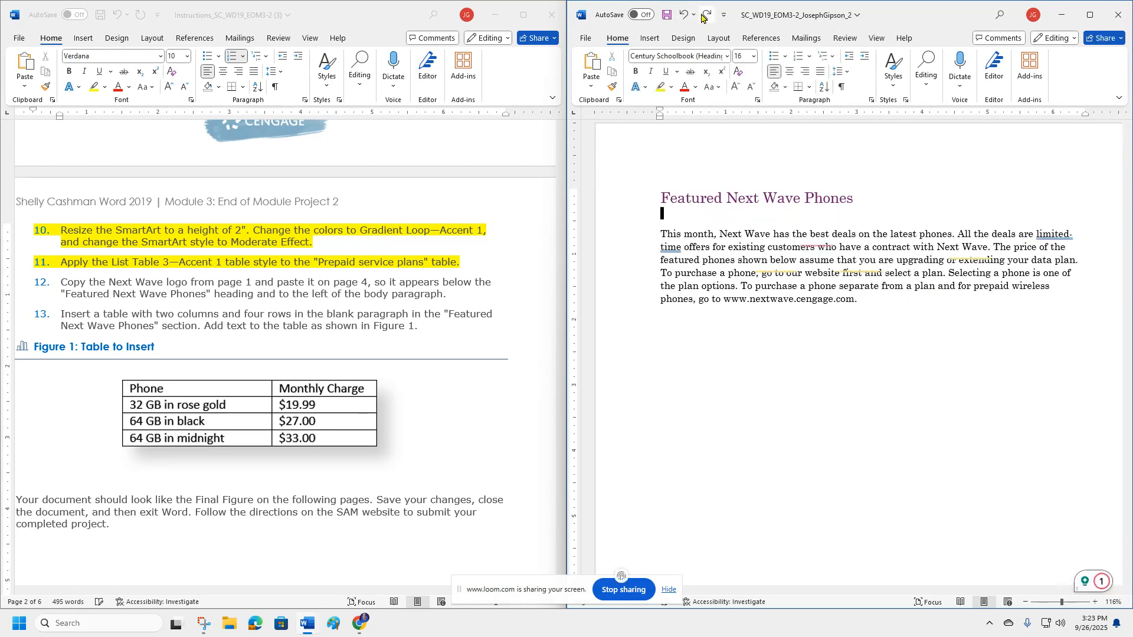
{"action": "left_click", "coordinate": [685, 16]}
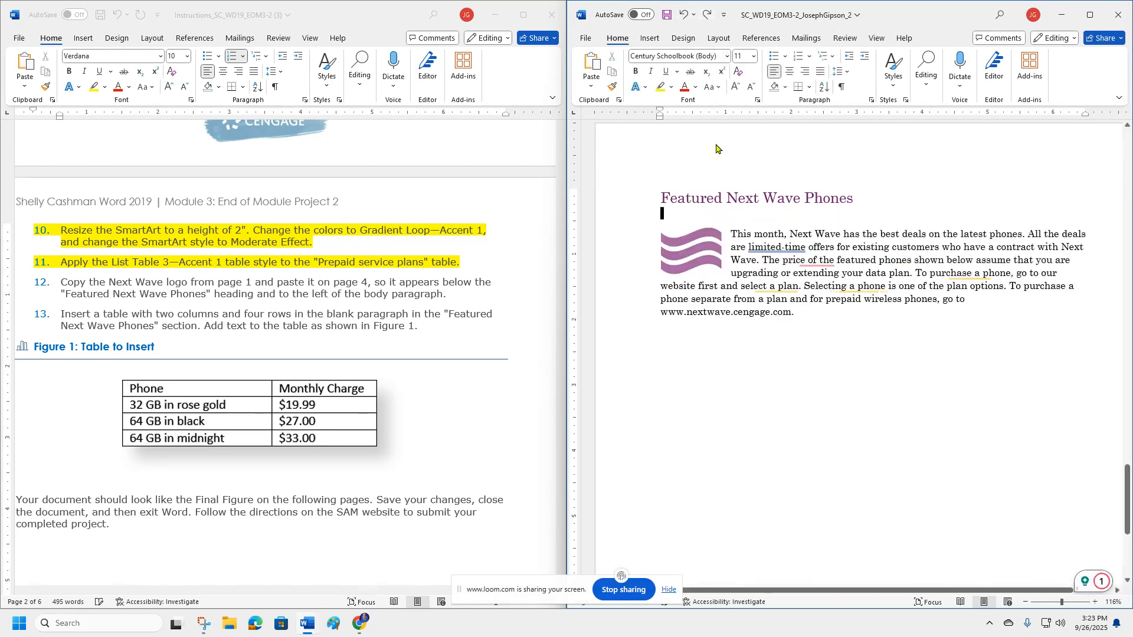
Step: Try deleting the blank paragraph above the body text, and restore it
{"action": "left_click", "coordinate": [687, 216]}
{"action": "key", "text": "Delete"}
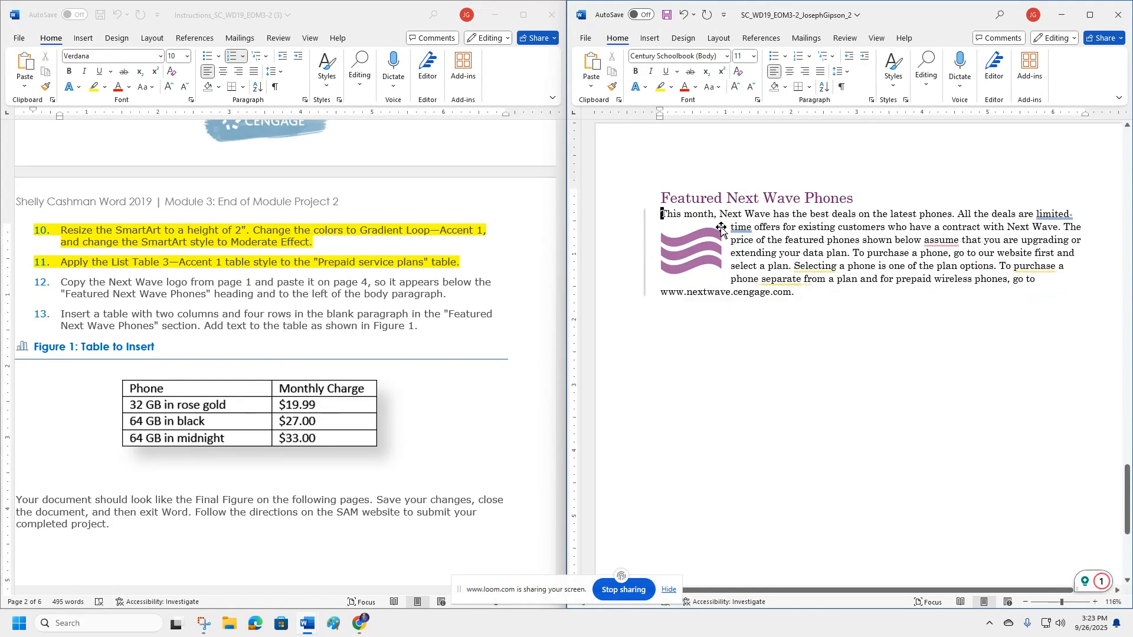
{"action": "left_click", "coordinate": [685, 16]}
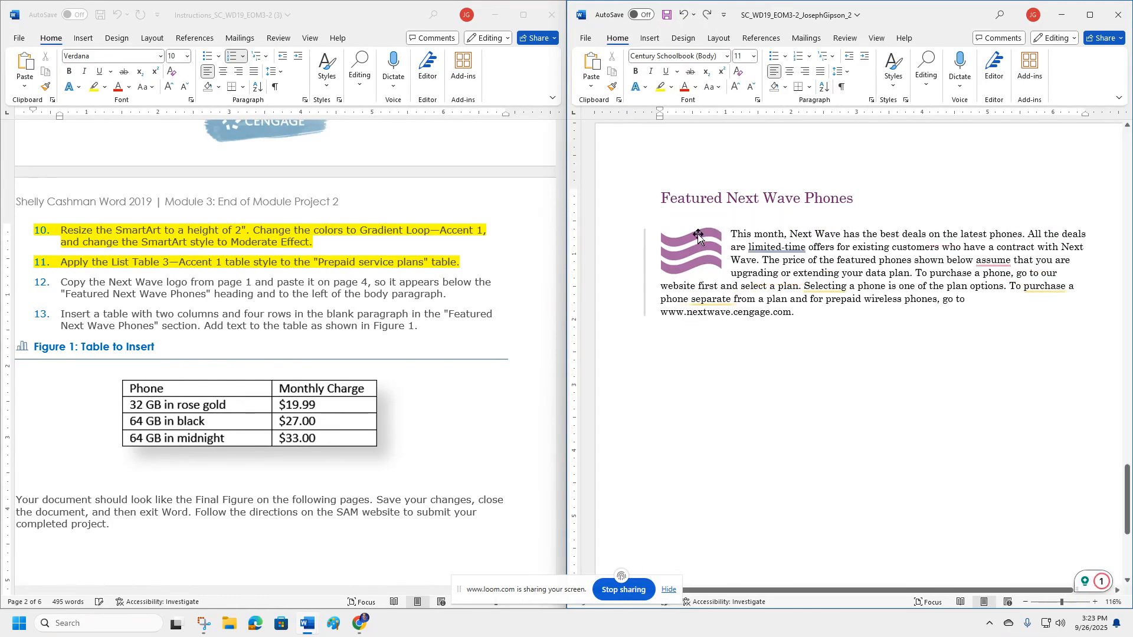
Step: Move the pasted logo up so it sits directly below the "Featured Next Wave Phones" heading
{"action": "left_click_drag", "start_coordinate": [695, 240], "coordinate": [694, 222]}
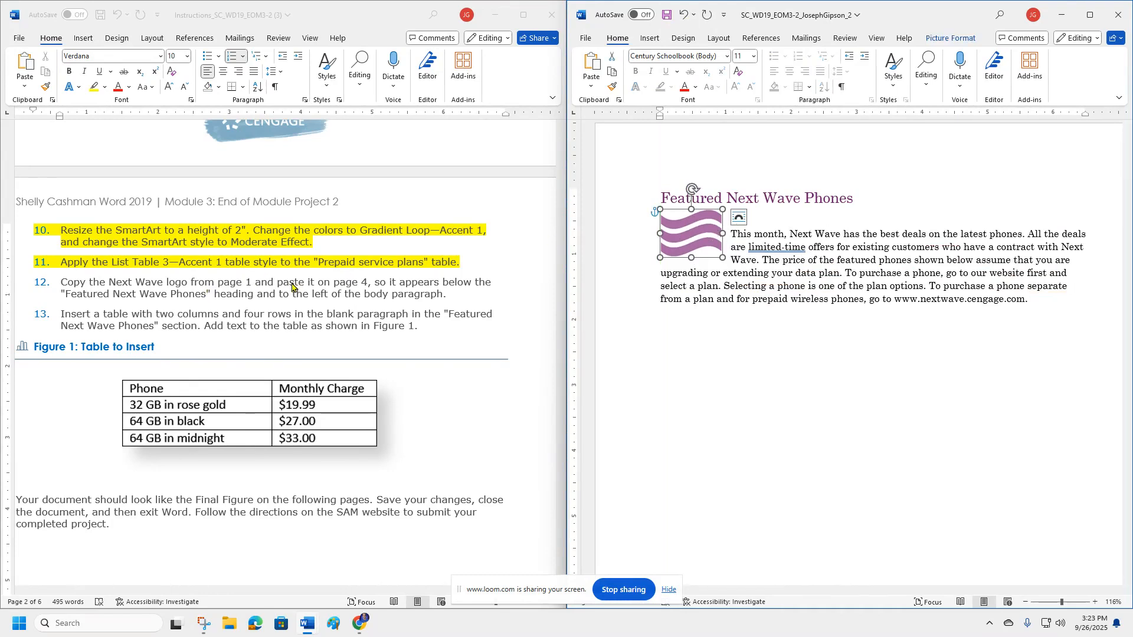
Step: Look through the final figure in the instructions document to check the logo's placement in the "Featured Next Wave Phones" section
{"action": "left_click", "coordinate": [165, 297]}
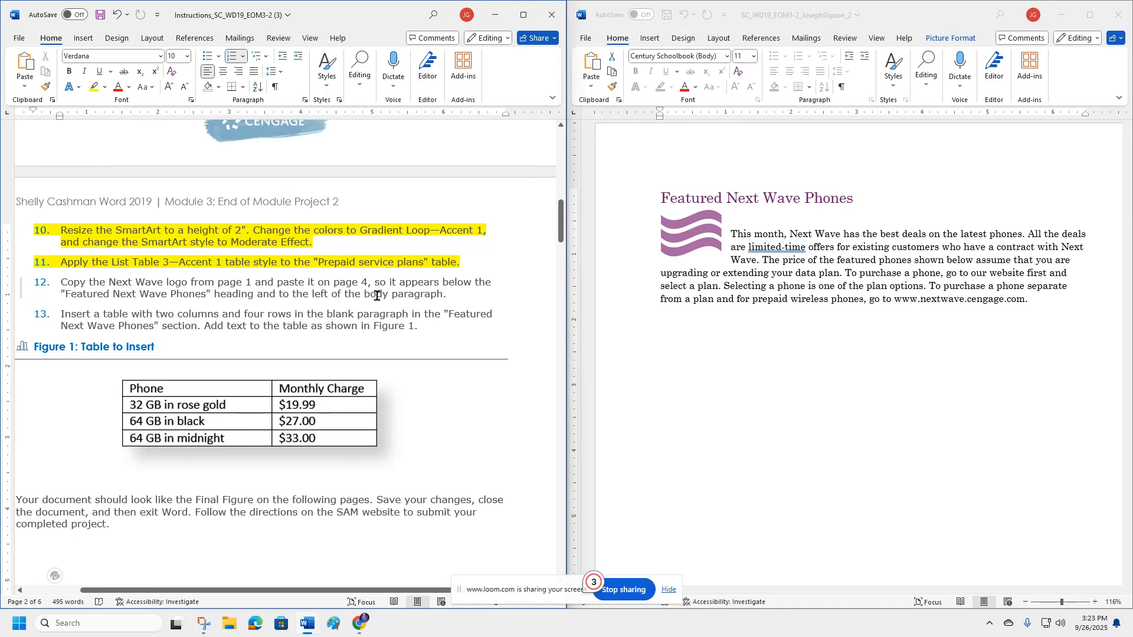
{"action": "scroll", "coordinate": [345, 294], "scroll_direction": "down", "scroll_amount": 15}
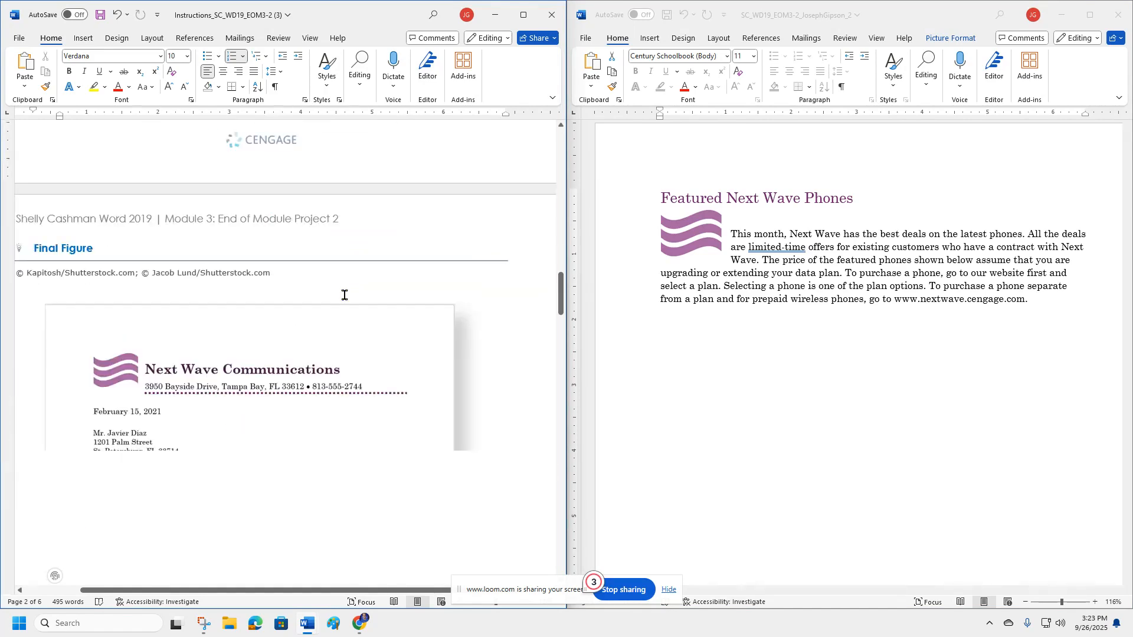
{"action": "scroll", "coordinate": [345, 298], "scroll_direction": "down", "scroll_amount": 20}
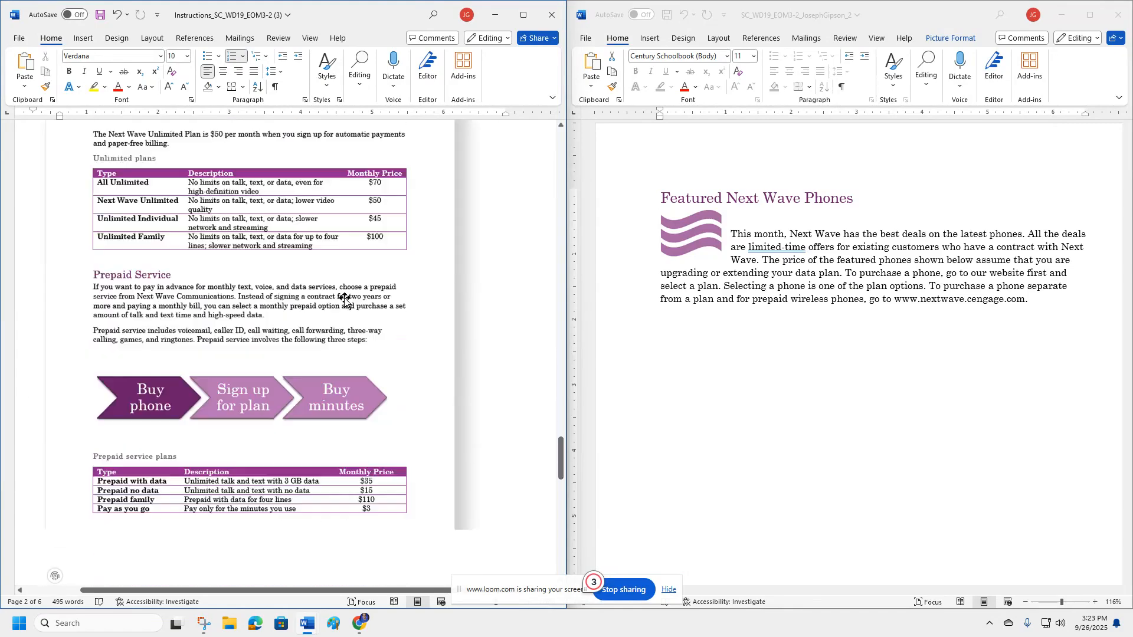
{"action": "scroll", "coordinate": [225, 314], "scroll_direction": "down", "scroll_amount": 5}
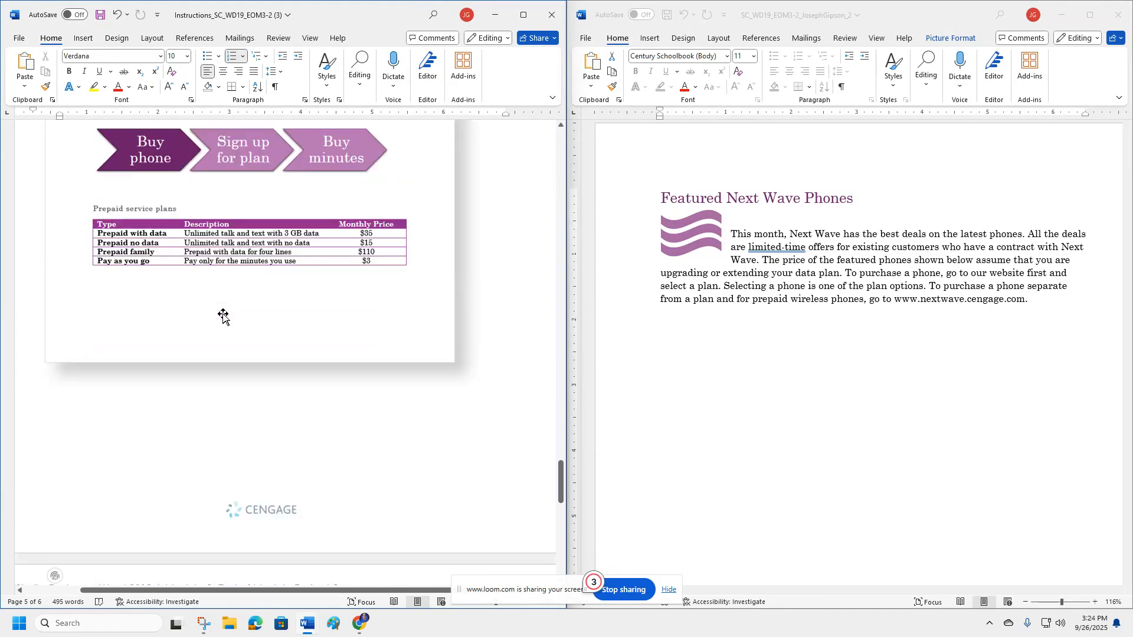
{"action": "scroll", "coordinate": [223, 317], "scroll_direction": "down", "scroll_amount": 15}
{"action": "scroll", "coordinate": [241, 298], "scroll_direction": "up", "scroll_amount": 10}
{"action": "scroll", "coordinate": [240, 298], "scroll_direction": "up", "scroll_amount": 20}
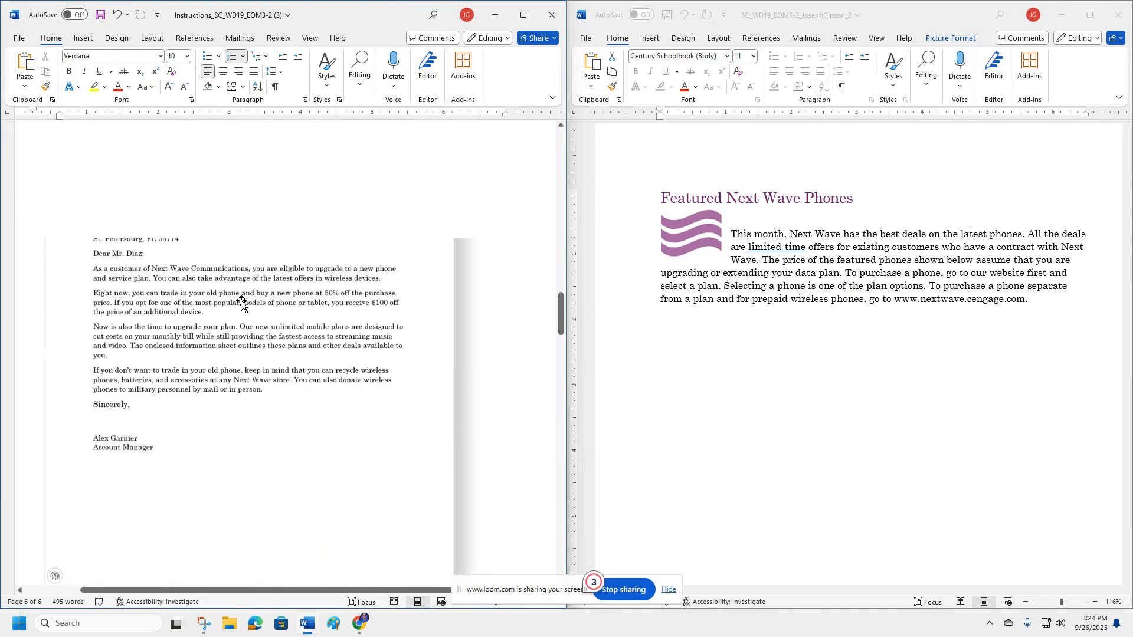
{"action": "scroll", "coordinate": [241, 304], "scroll_direction": "up", "scroll_amount": 20}
{"action": "scroll", "coordinate": [240, 306], "scroll_direction": "down", "scroll_amount": 3}
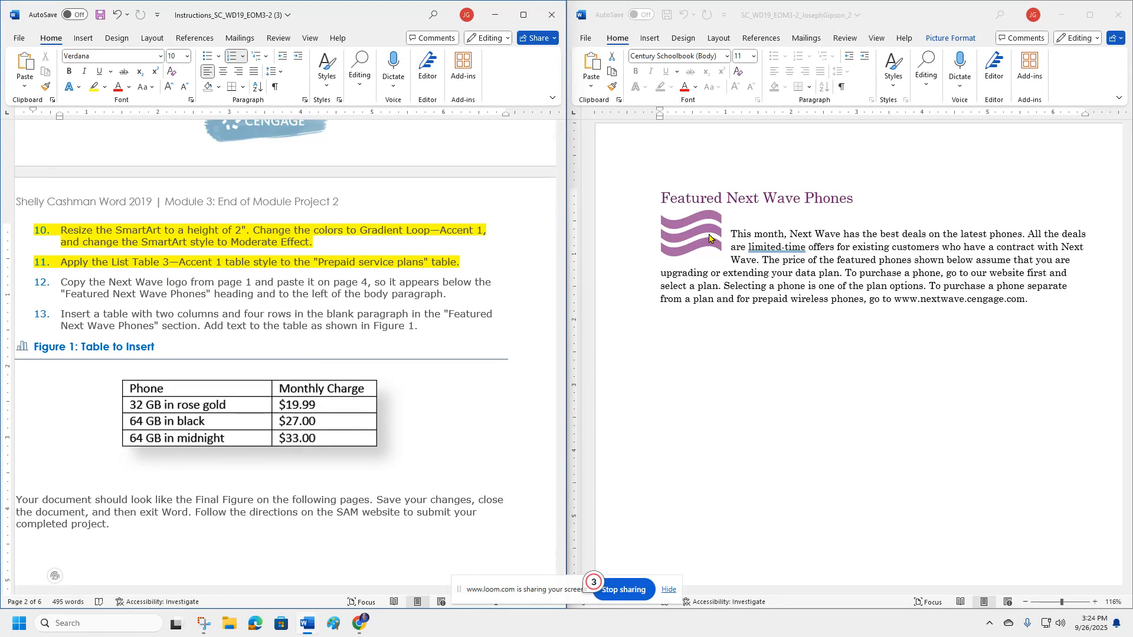
Step: Delete the blank paragraph under the "Featured Next Wave Phones" heading so the body text starts beside the logo
{"action": "left_click", "coordinate": [691, 233]}
{"action": "left_click", "coordinate": [769, 221]}
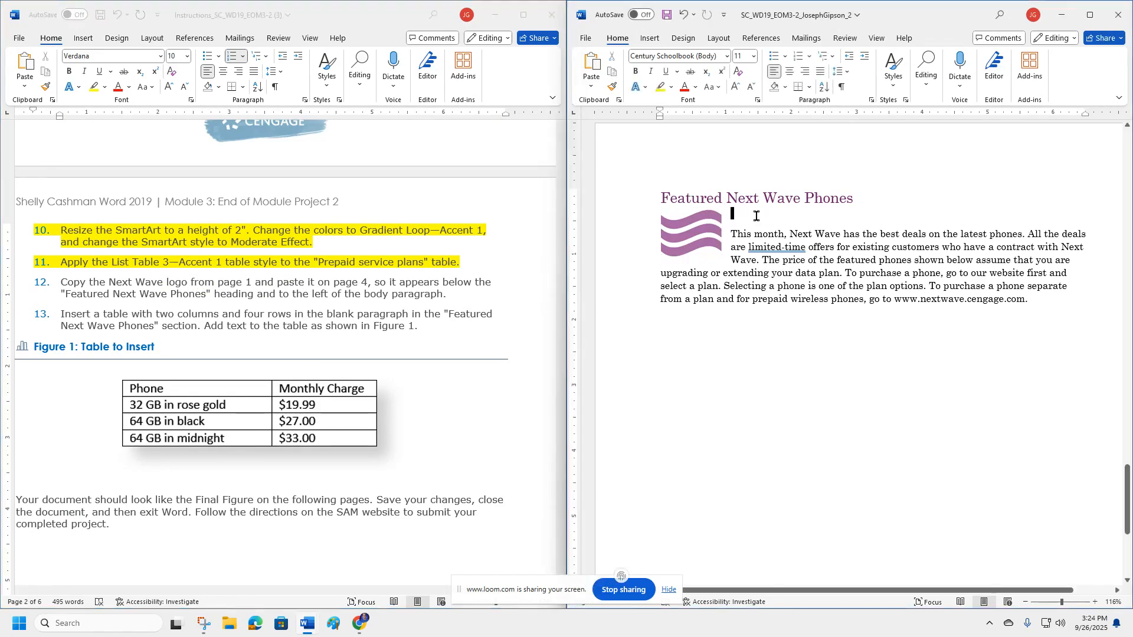
{"action": "key", "text": "Delete"}
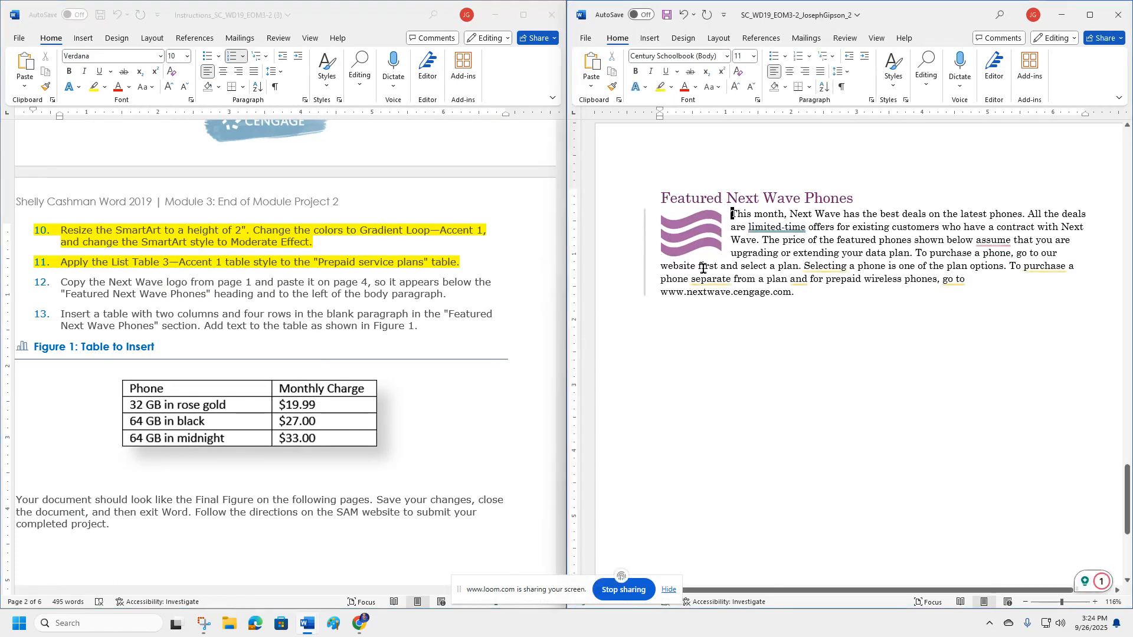
{"action": "mouse_move", "coordinate": [364, 631]}
{"action": "left_click", "coordinate": [301, 528]}
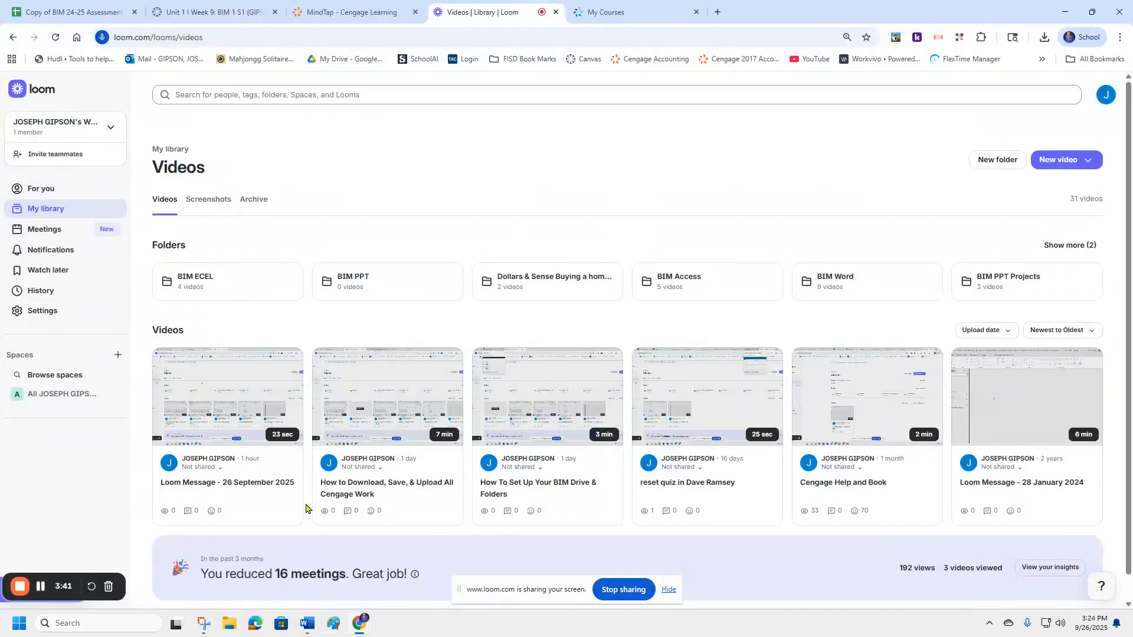
{"action": "left_click", "coordinate": [1065, 12]}
Step: Highlight instruction 12 about copying the Next Wave logo in yellow in the instructions document
{"action": "triple_click", "coordinate": [274, 283]}
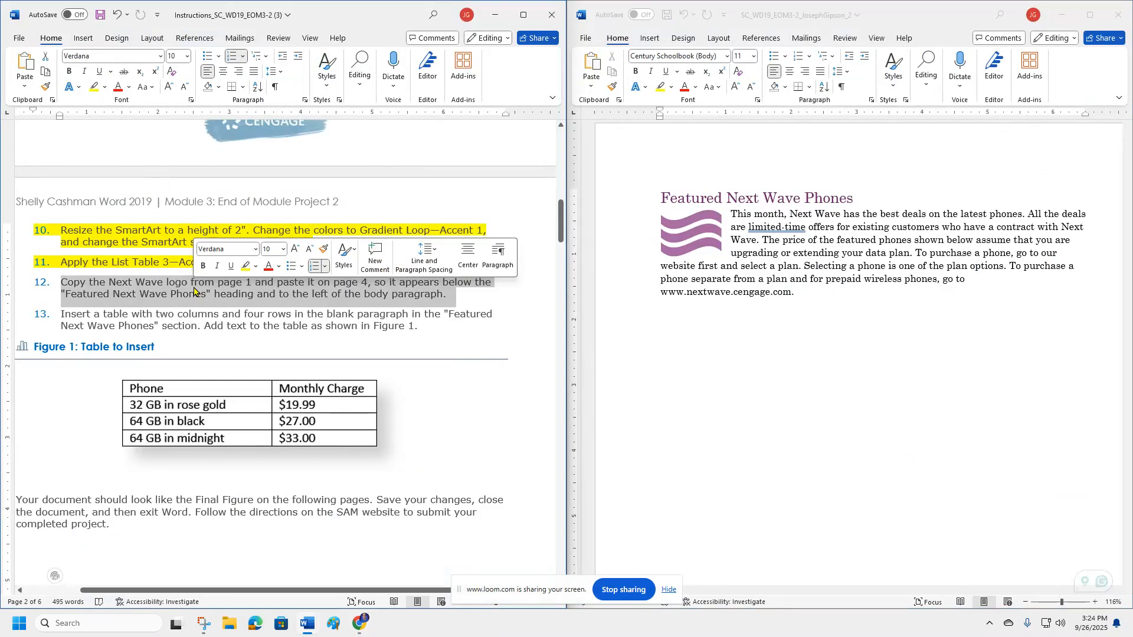
{"action": "left_click", "coordinate": [247, 267]}
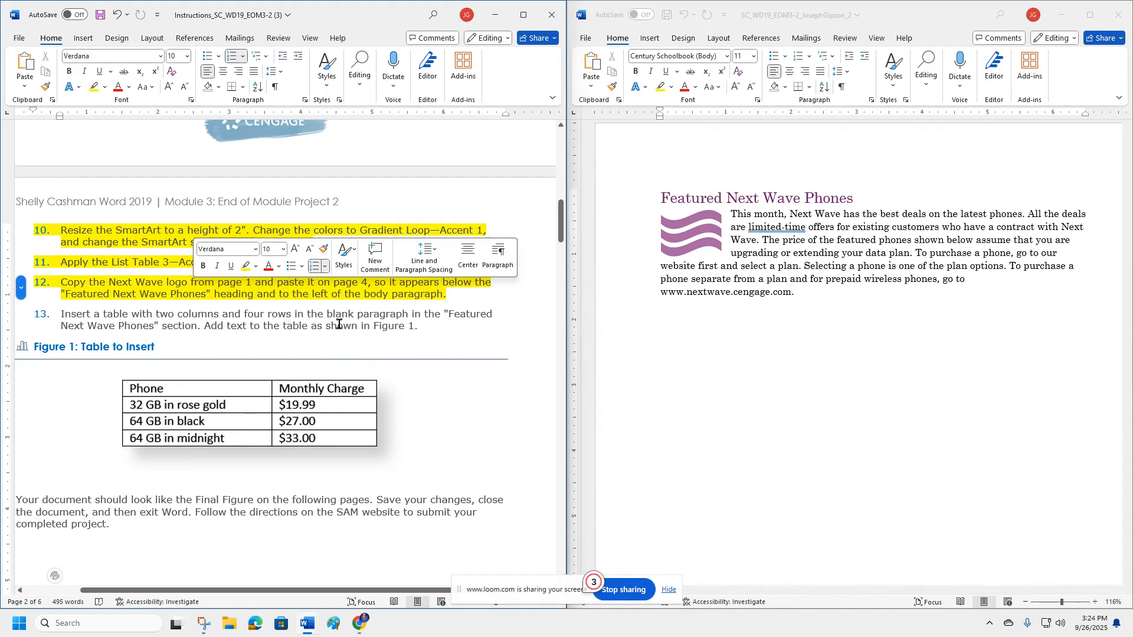
Step: Insert a table with two columns and four rows in the blank paragraph below the "Featured Next Wave Phones" body text
{"action": "left_click", "coordinate": [715, 328]}
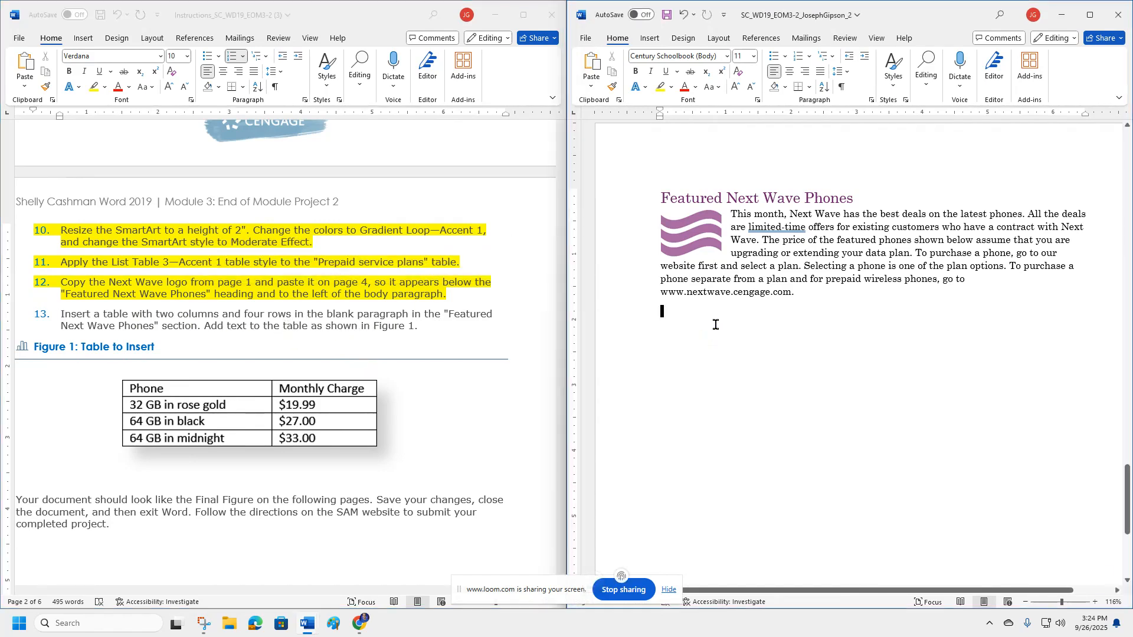
{"action": "left_click", "coordinate": [652, 39]}
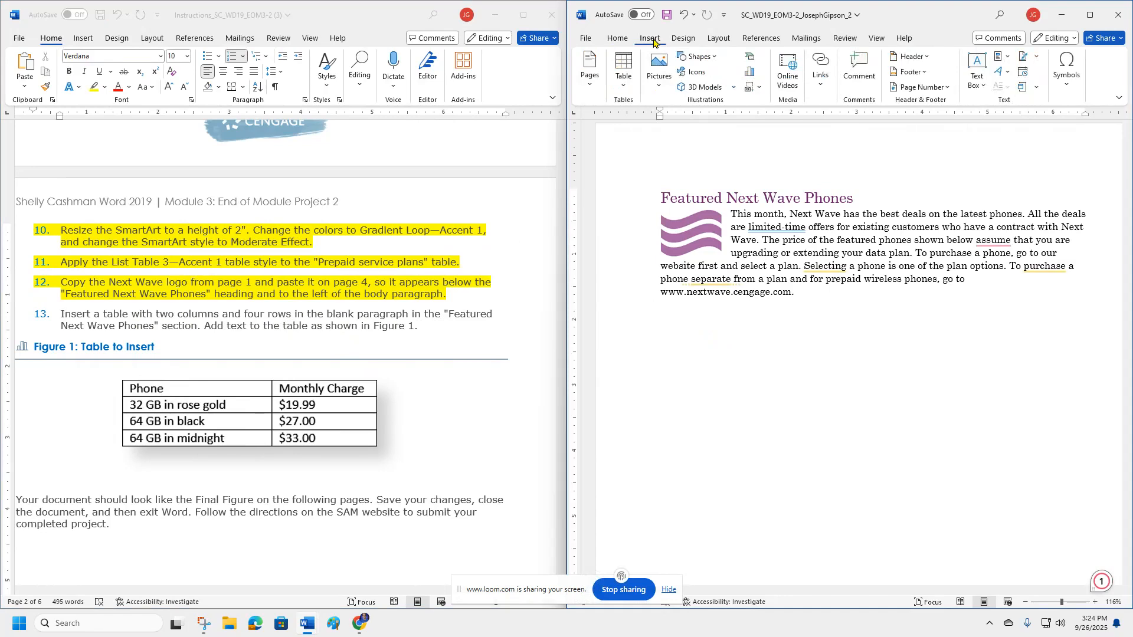
{"action": "left_click", "coordinate": [626, 83]}
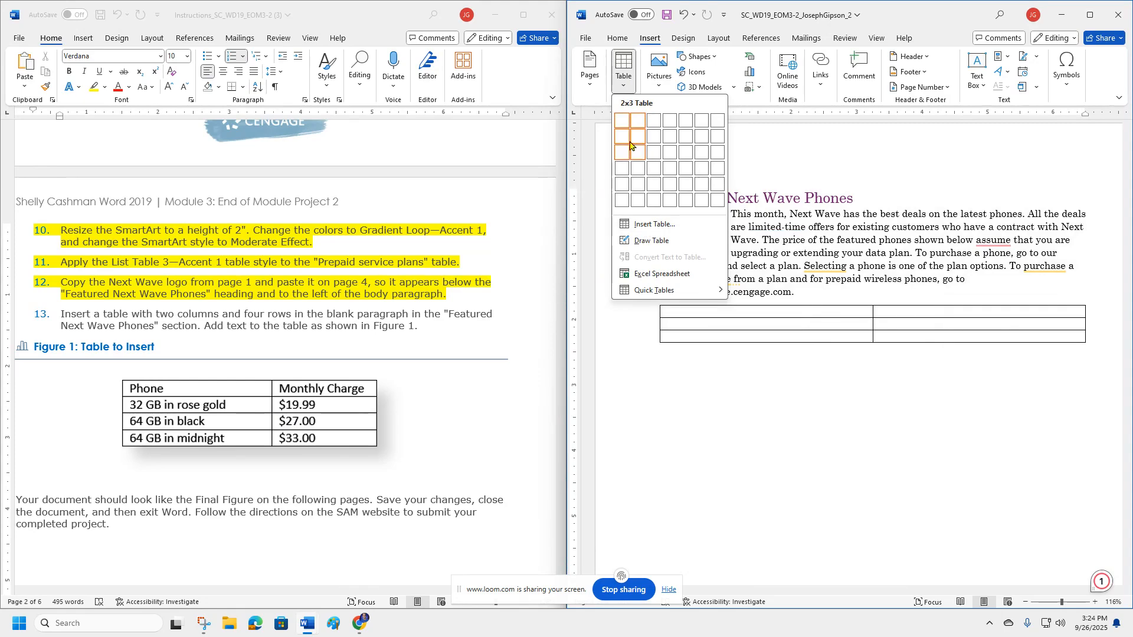
{"action": "left_click", "coordinate": [632, 168]}
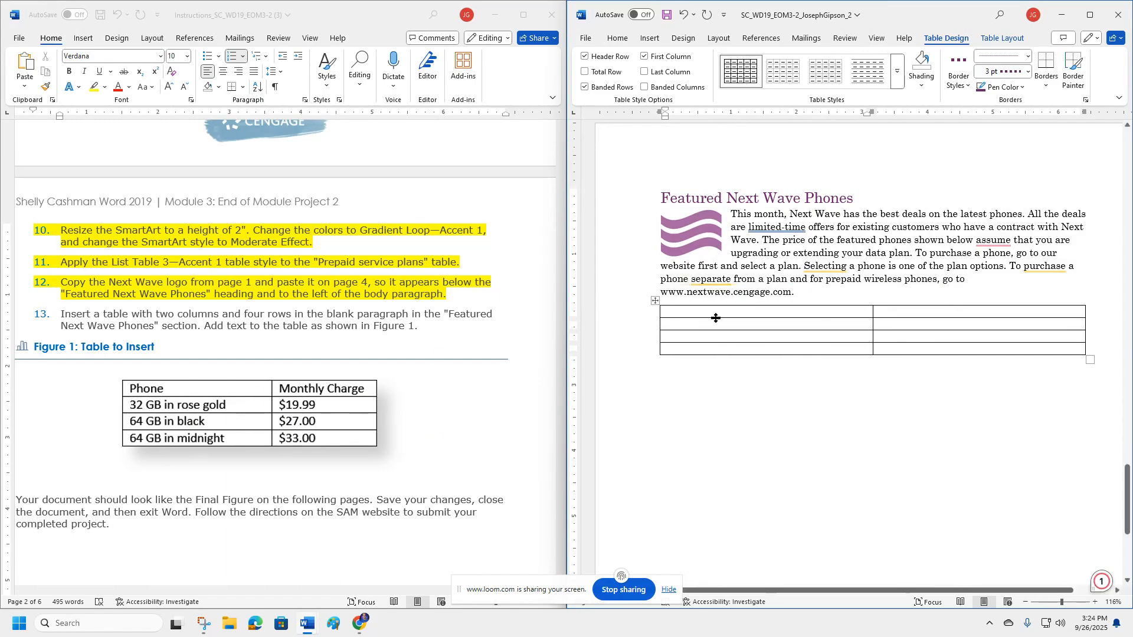
{"action": "mouse_move", "coordinate": [362, 624]}
{"action": "left_click", "coordinate": [360, 555]}
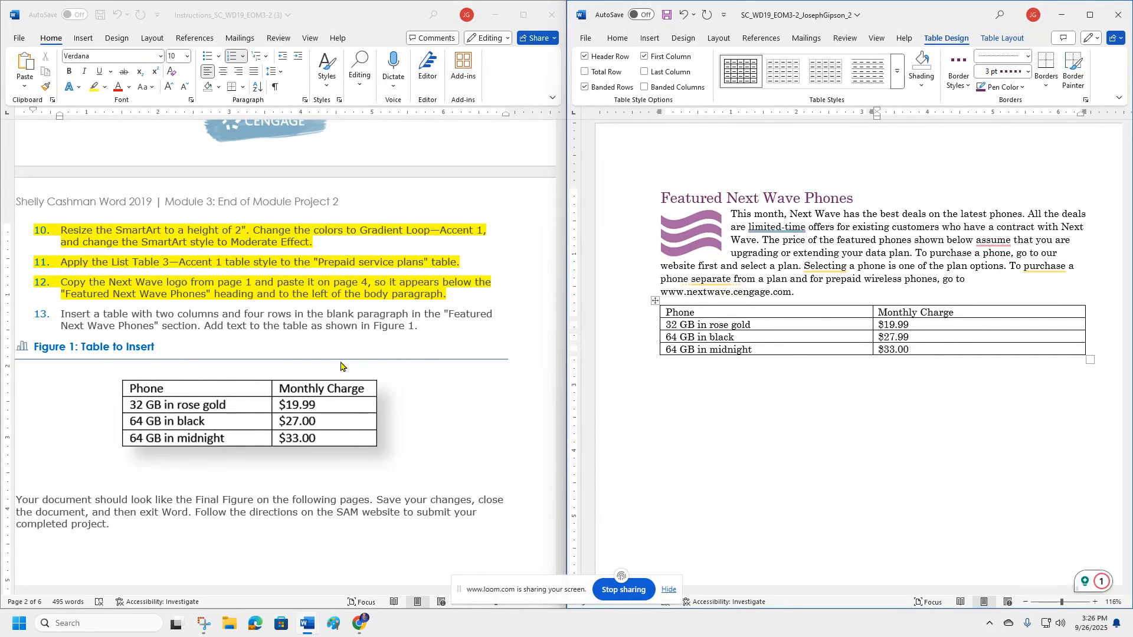
Step: Check the phone table against the final figure in the instructions, and save and close both Word documents
{"action": "scroll", "coordinate": [331, 366], "scroll_direction": "down", "scroll_amount": 20}
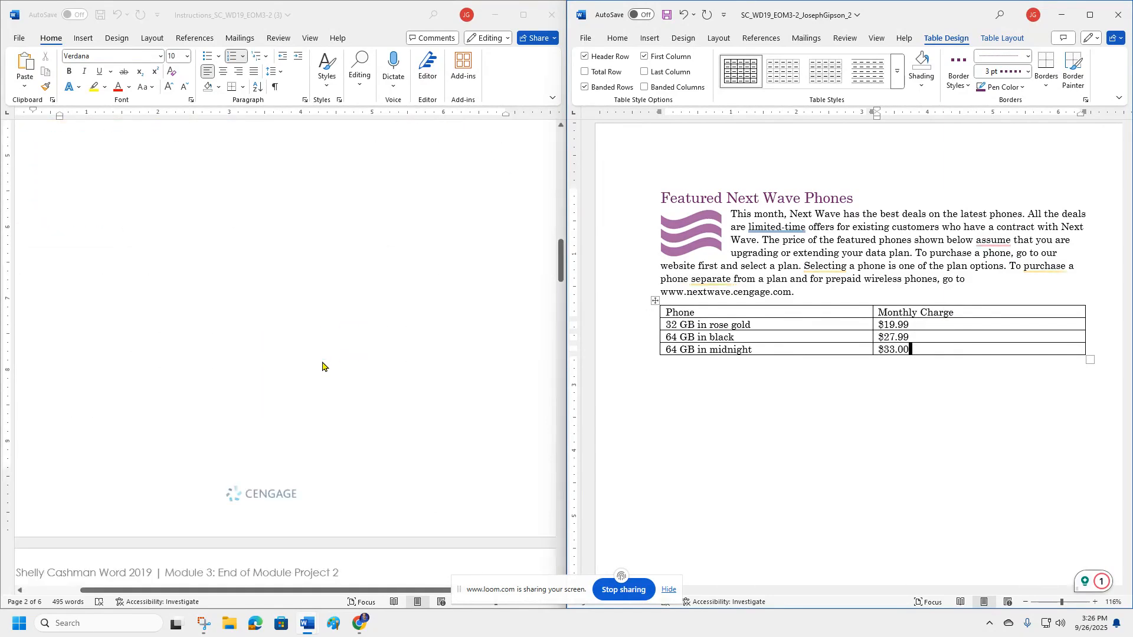
{"action": "scroll", "coordinate": [322, 367], "scroll_direction": "down", "scroll_amount": 15}
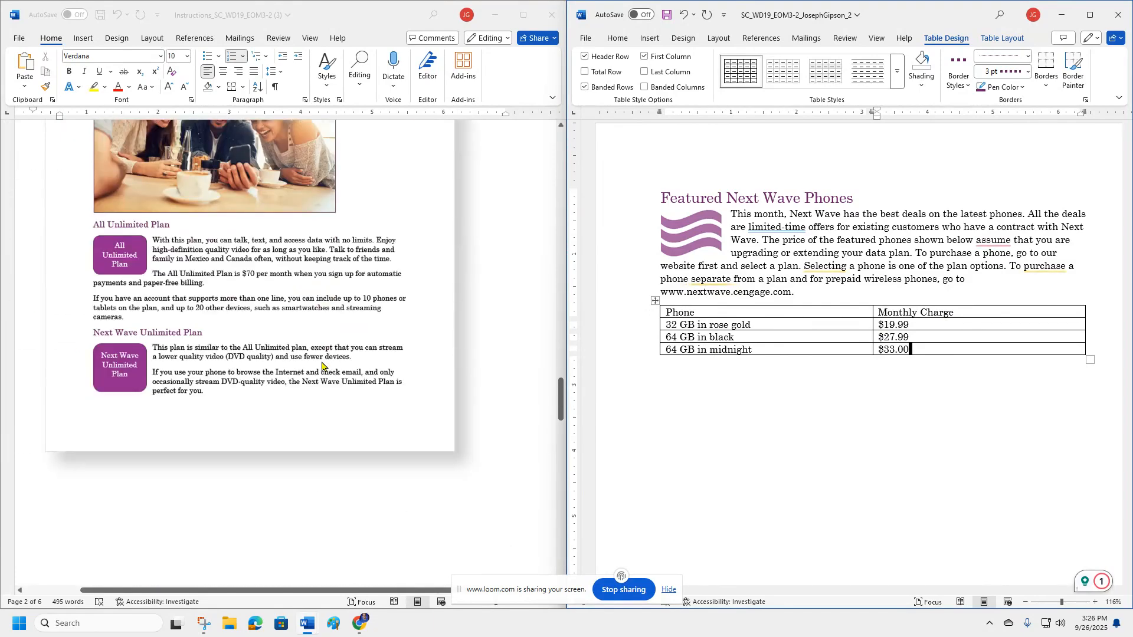
{"action": "scroll", "coordinate": [321, 367], "scroll_direction": "down", "scroll_amount": 10}
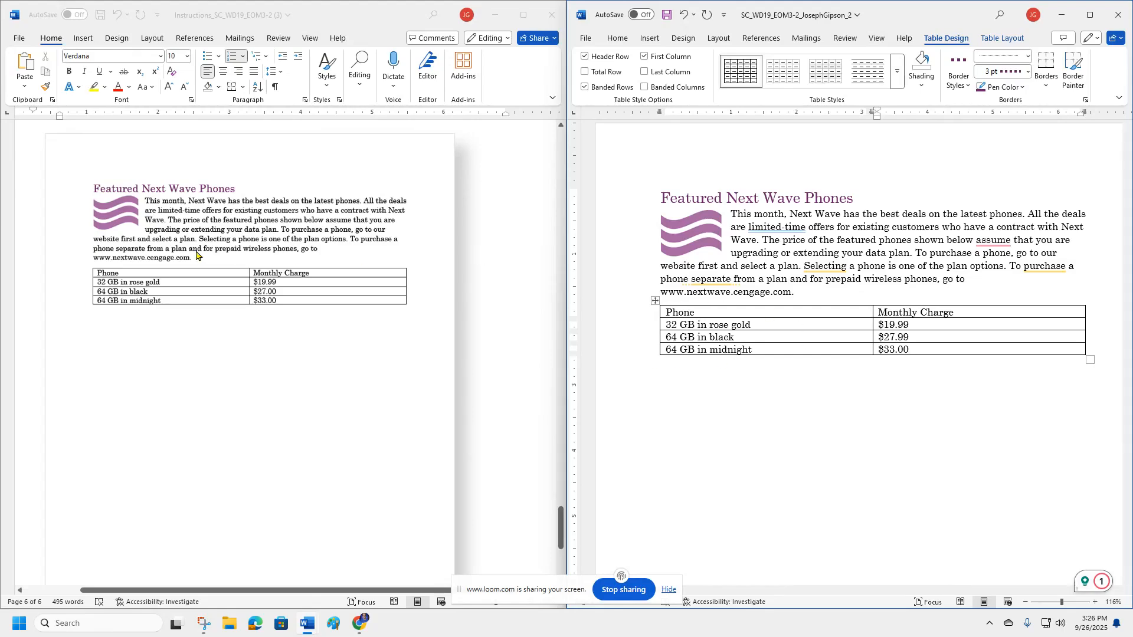
{"action": "scroll", "coordinate": [306, 281], "scroll_direction": "up", "scroll_amount": 10}
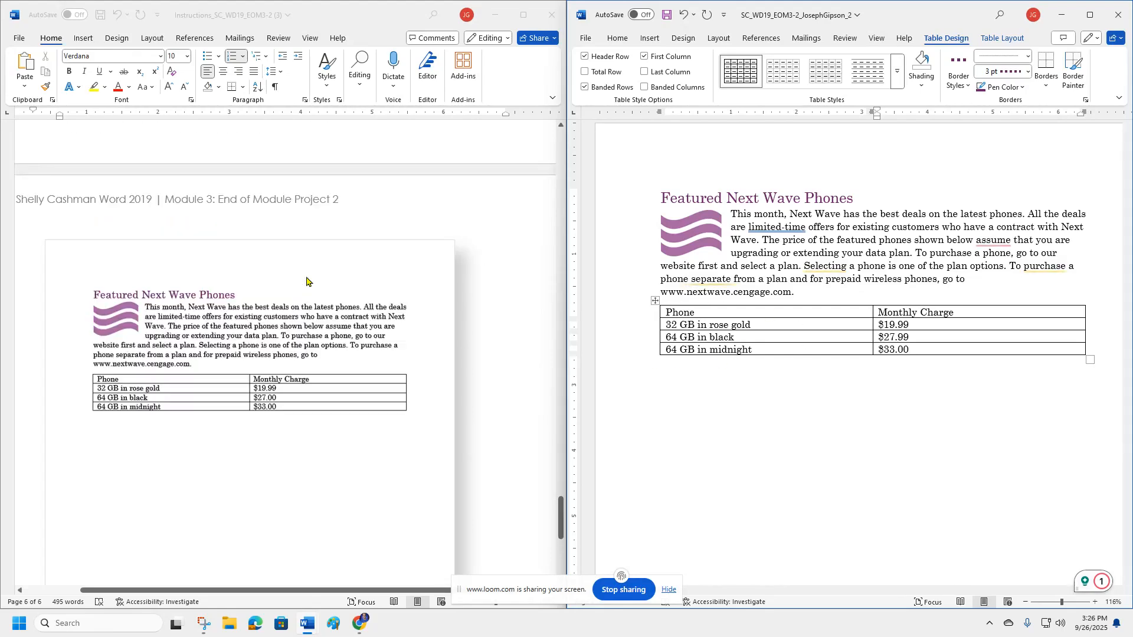
{"action": "scroll", "coordinate": [307, 280], "scroll_direction": "up", "scroll_amount": 5}
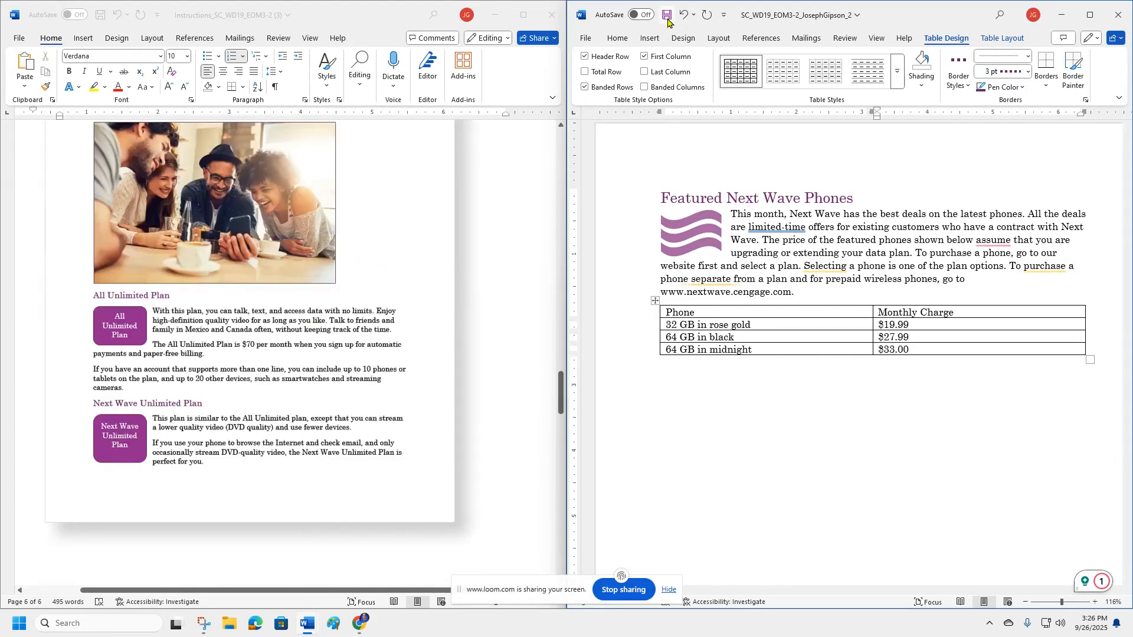
{"action": "left_click", "coordinate": [551, 15]}
{"action": "left_click", "coordinate": [279, 397]}
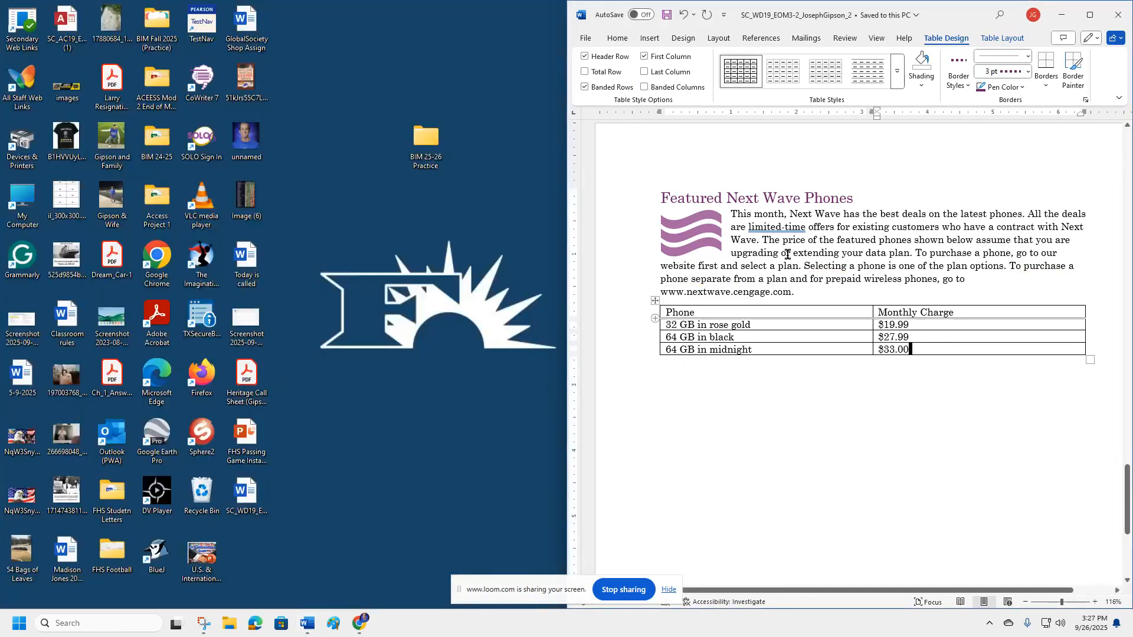
{"action": "left_click", "coordinate": [1118, 15]}
Step: Switch to the MindTap page in Chrome, upload the saved project document from the Project 2 folder, and submit it for grading
{"action": "mouse_move", "coordinate": [360, 623]}
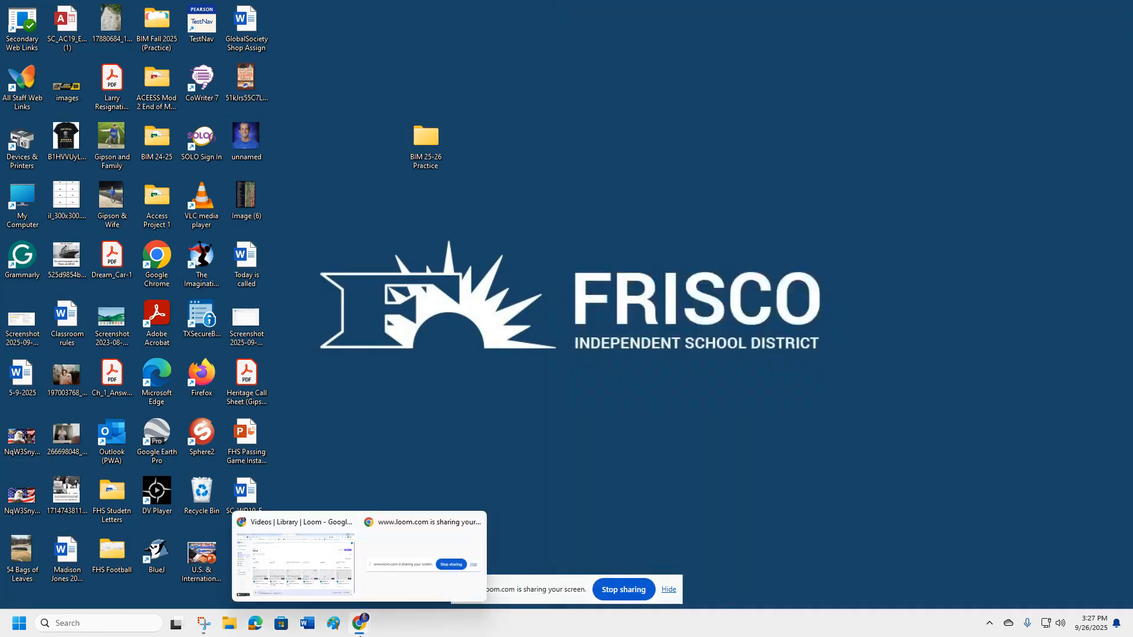
{"action": "left_click", "coordinate": [321, 571]}
{"action": "left_click", "coordinate": [356, 17]}
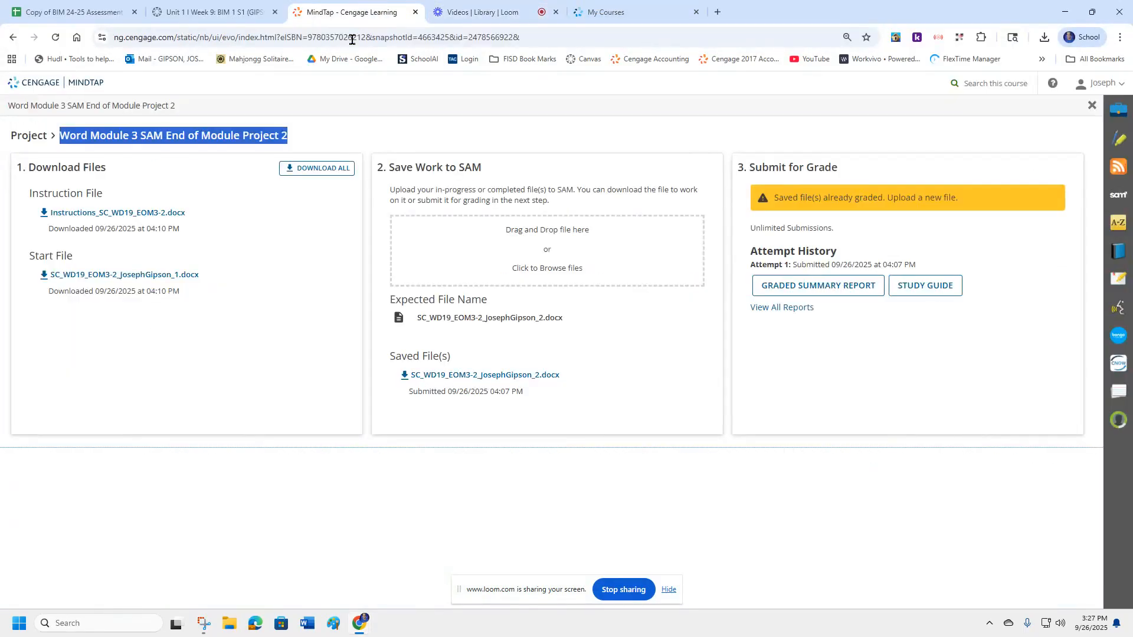
{"action": "left_click", "coordinate": [531, 252]}
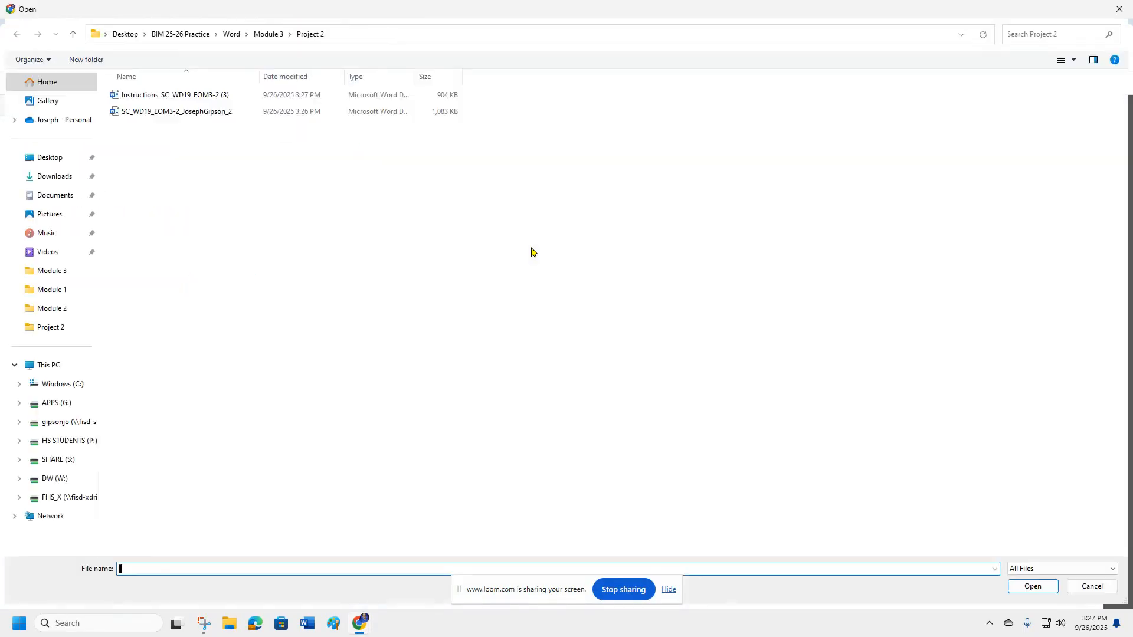
{"action": "double_click", "coordinate": [224, 113]}
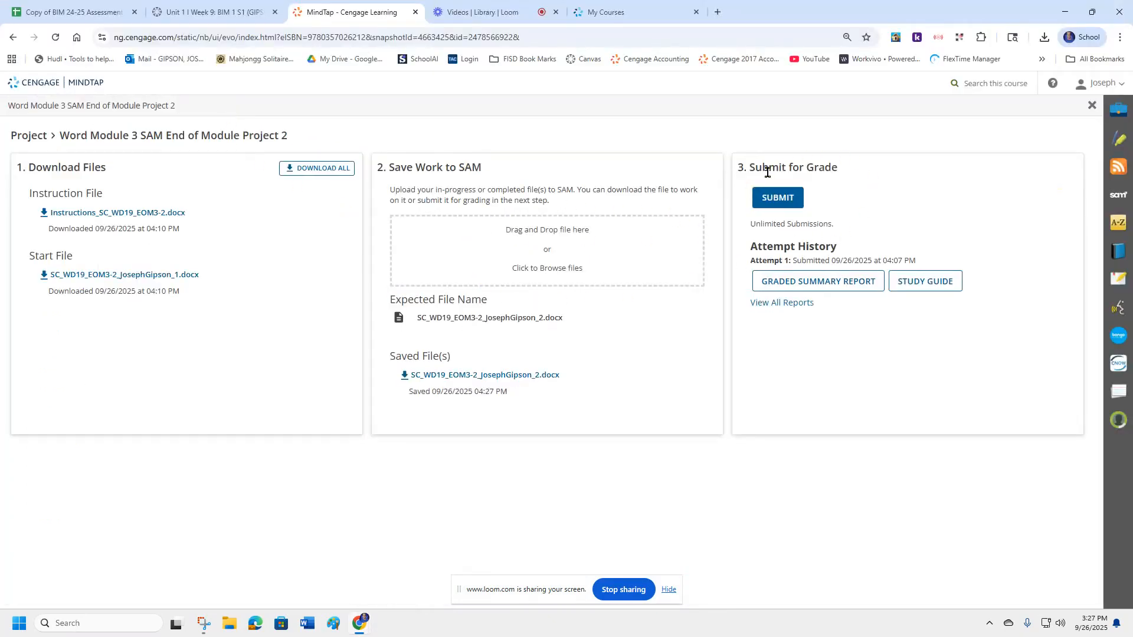
{"action": "left_click", "coordinate": [776, 198]}
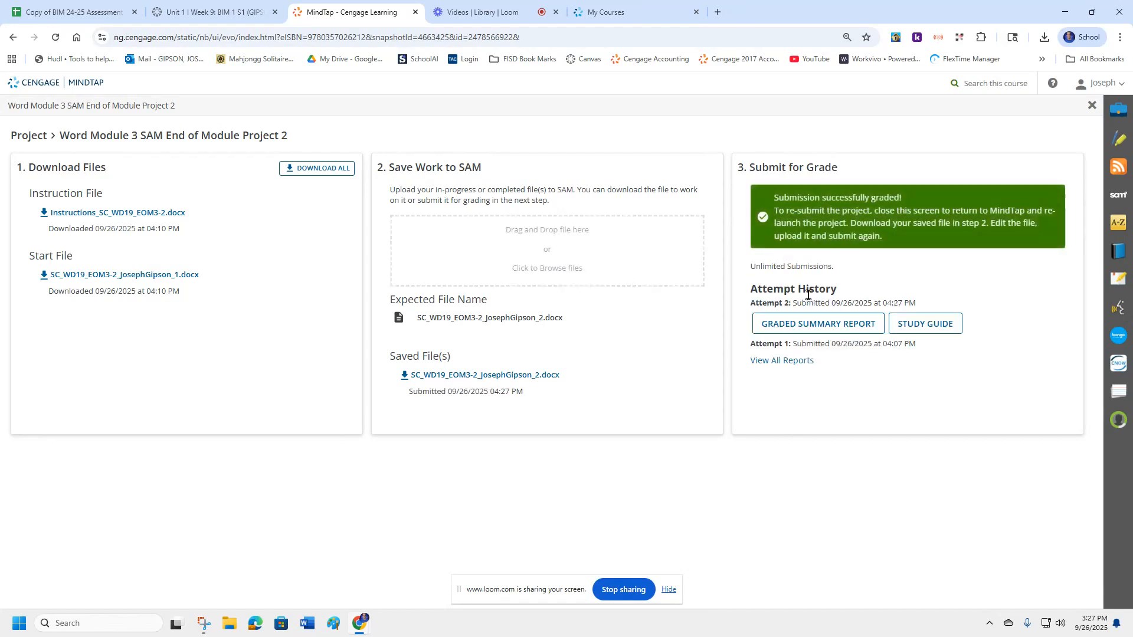
Step: Open the Graded Summary Report in Word, review the results for each instruction and the grading comments, and close the report
{"action": "left_click", "coordinate": [831, 324]}
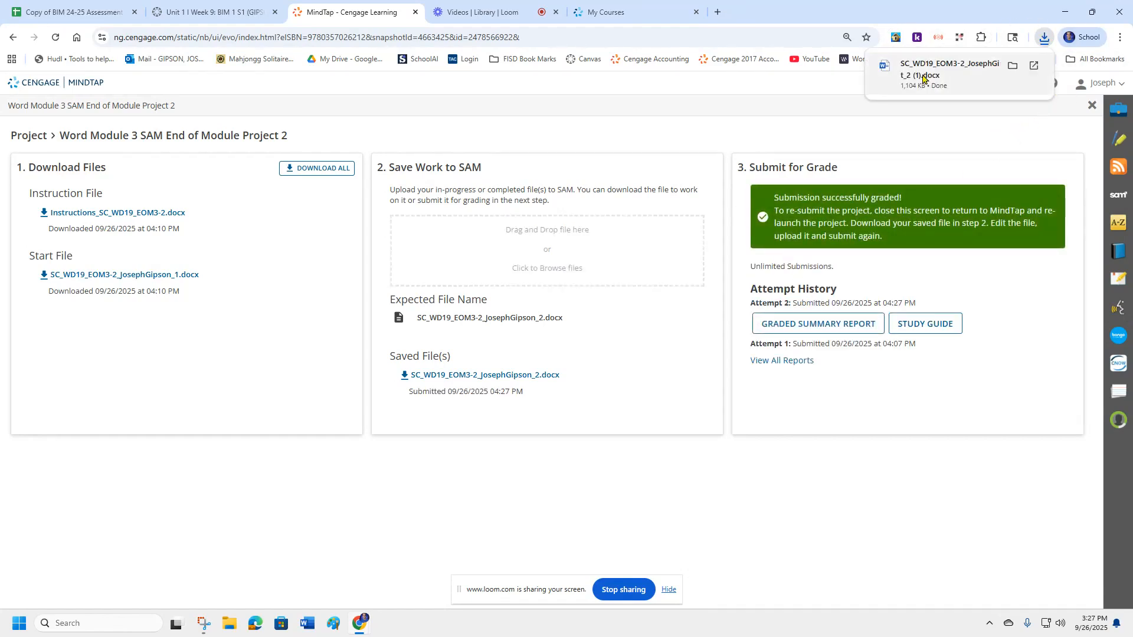
{"action": "left_click", "coordinate": [924, 78]}
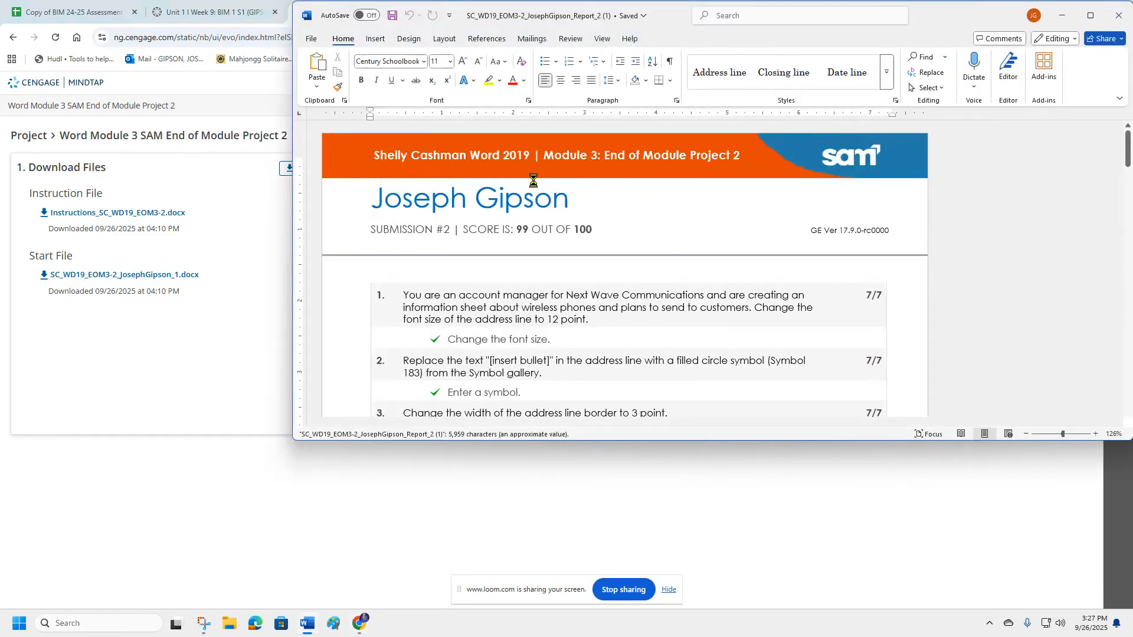
{"action": "left_click", "coordinate": [1090, 16]}
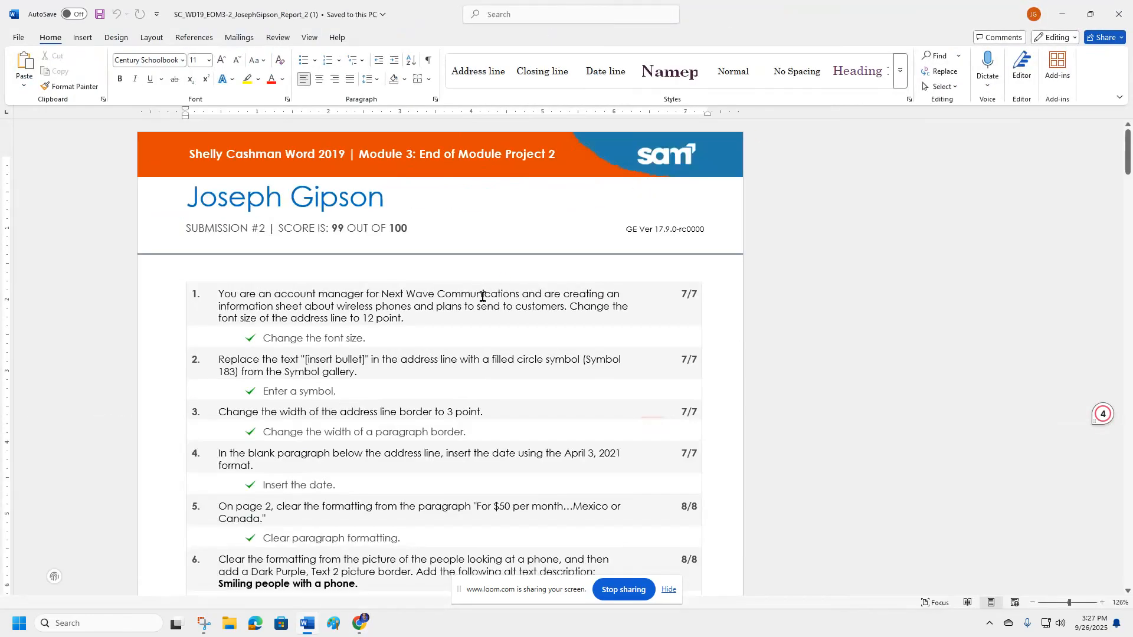
{"action": "scroll", "coordinate": [412, 314], "scroll_direction": "down", "scroll_amount": 10}
{"action": "scroll", "coordinate": [395, 317], "scroll_direction": "down", "scroll_amount": 8}
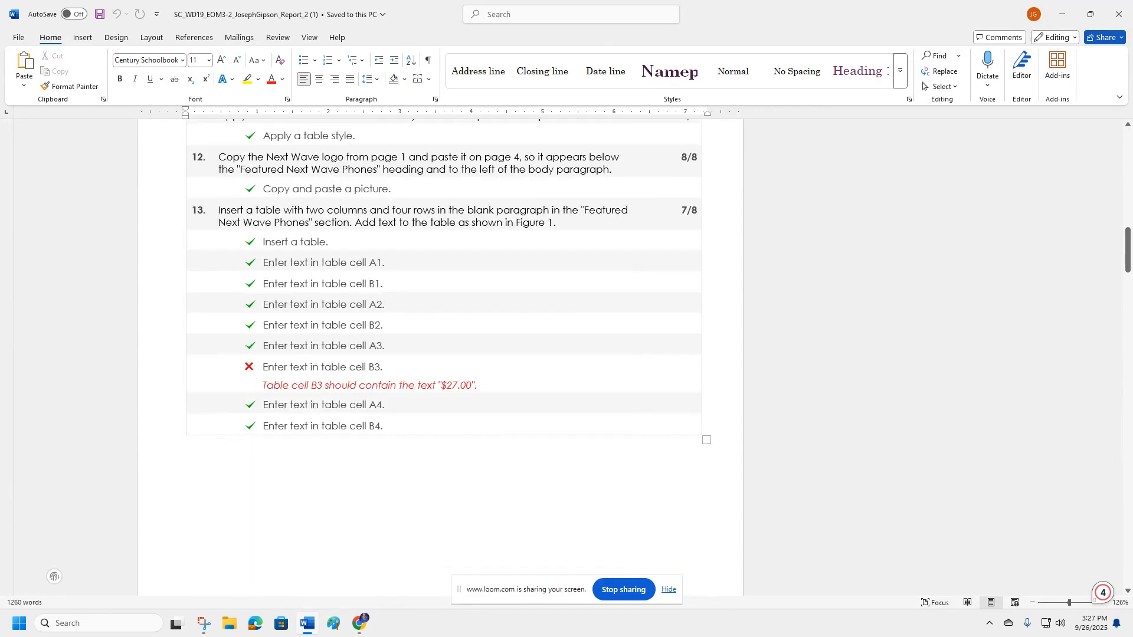
{"action": "scroll", "coordinate": [545, 329], "scroll_direction": "down", "scroll_amount": 8}
{"action": "scroll", "coordinate": [545, 329], "scroll_direction": "down", "scroll_amount": 20}
{"action": "scroll", "coordinate": [542, 333], "scroll_direction": "down", "scroll_amount": 15}
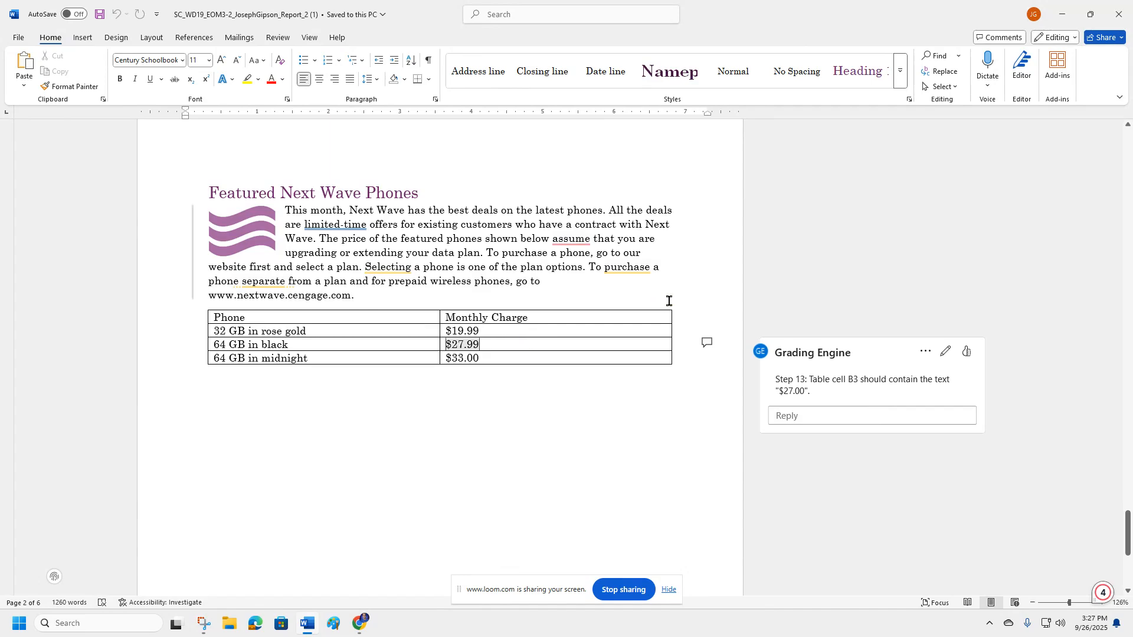
{"action": "left_click", "coordinate": [1110, 19]}
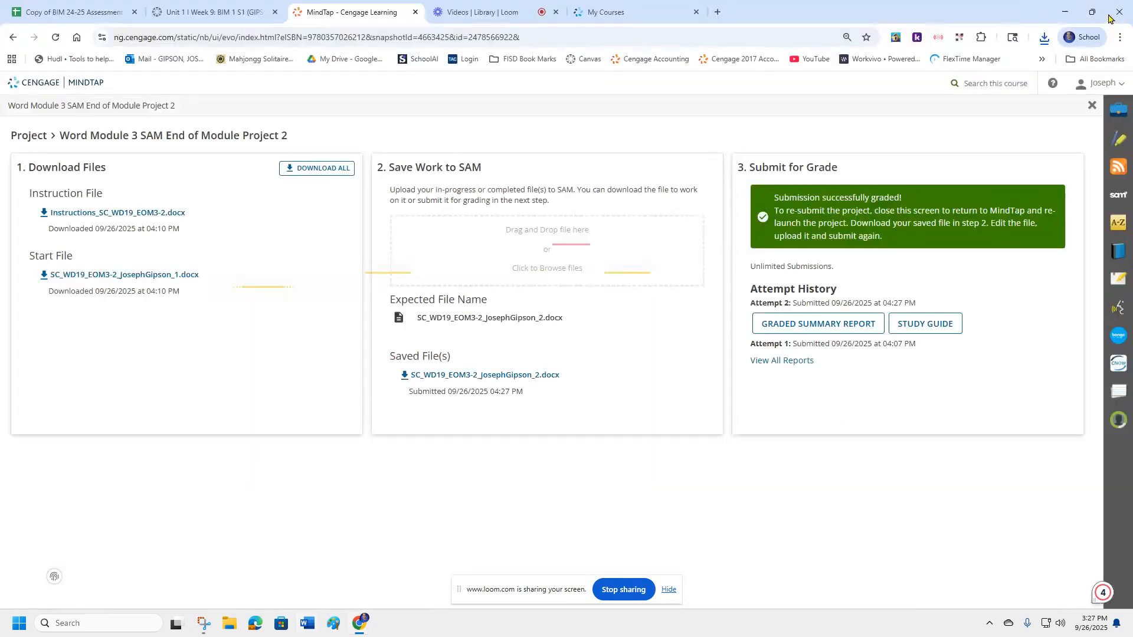
Step: Return to the project document in Word, change the "64 GB in black" monthly charge to $27.00, and save the document
{"action": "left_click", "coordinate": [494, 17]}
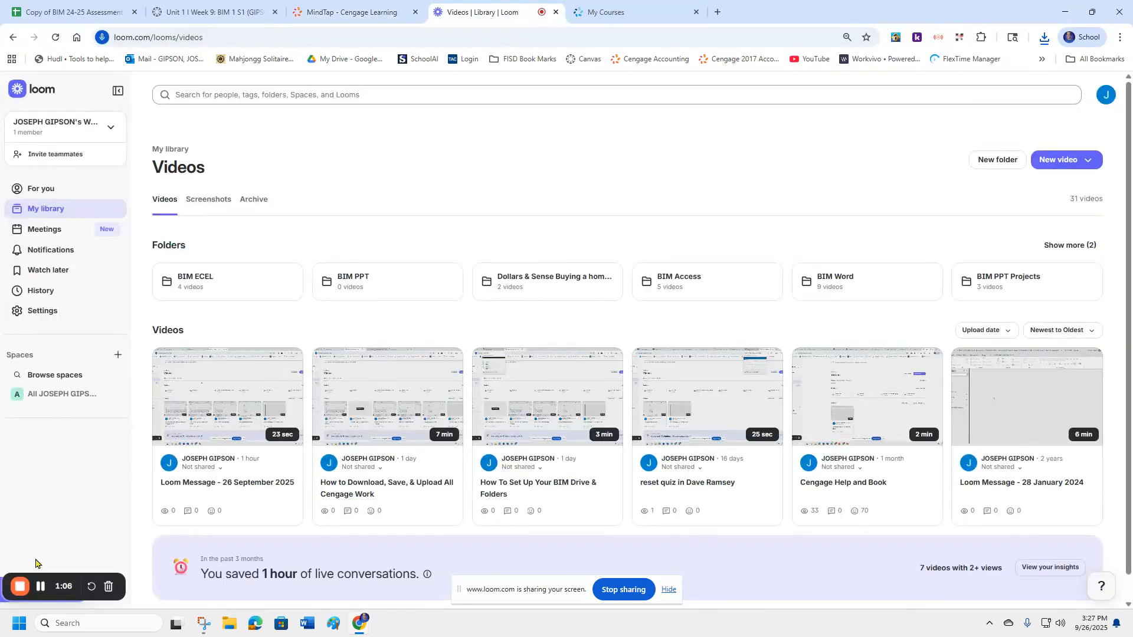
{"action": "left_click", "coordinate": [1065, 11]}
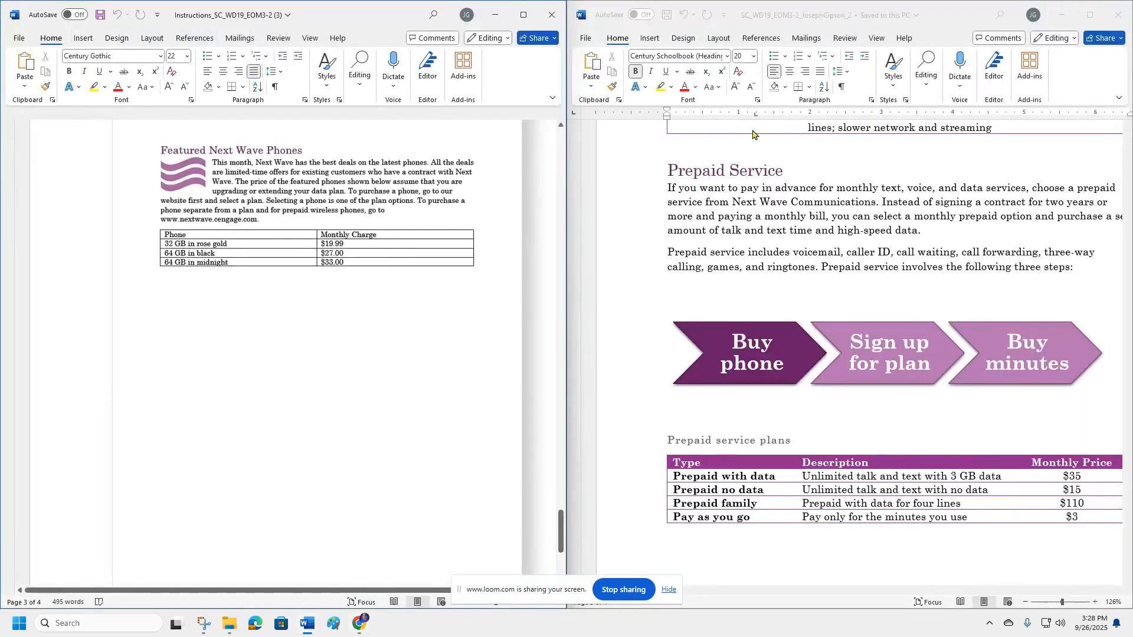
{"action": "scroll", "coordinate": [877, 281], "scroll_direction": "down", "scroll_amount": 3}
{"action": "scroll", "coordinate": [877, 281], "scroll_direction": "down", "scroll_amount": 10}
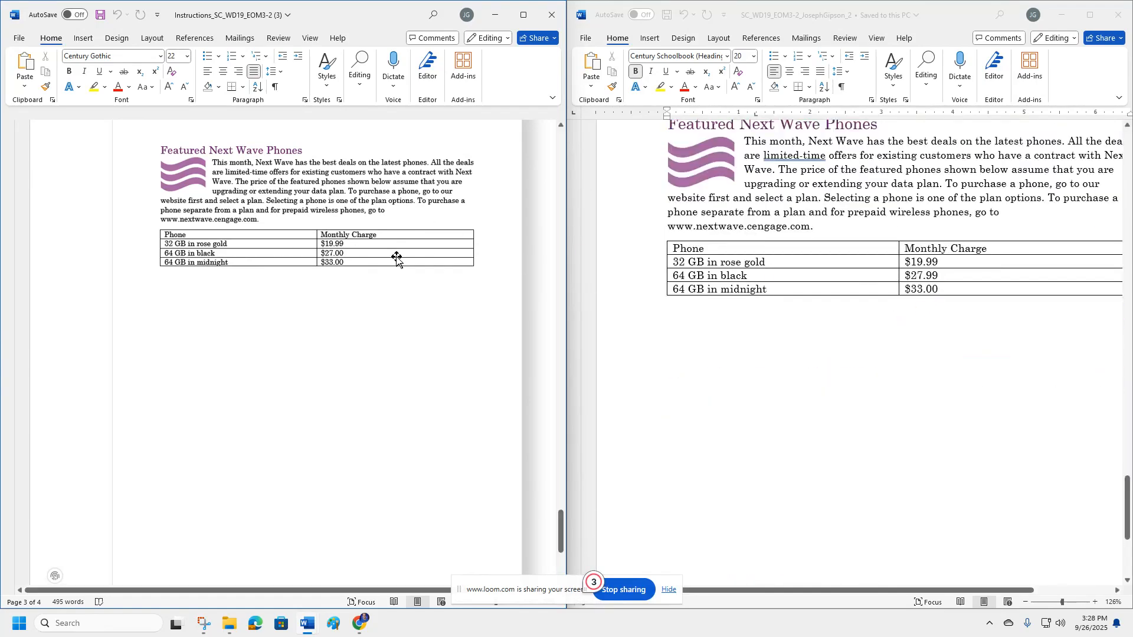
{"action": "left_click", "coordinate": [953, 277]}
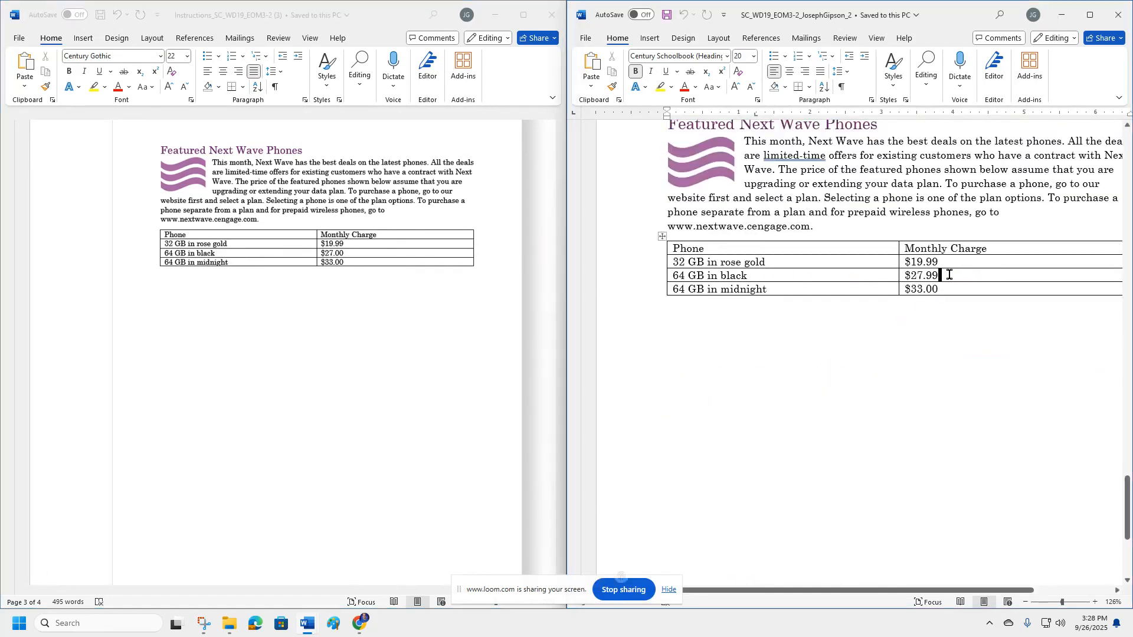
{"action": "key", "text": "BackSpace"}
{"action": "key", "text": "BackSpace"}
{"action": "type", "text": "00"}
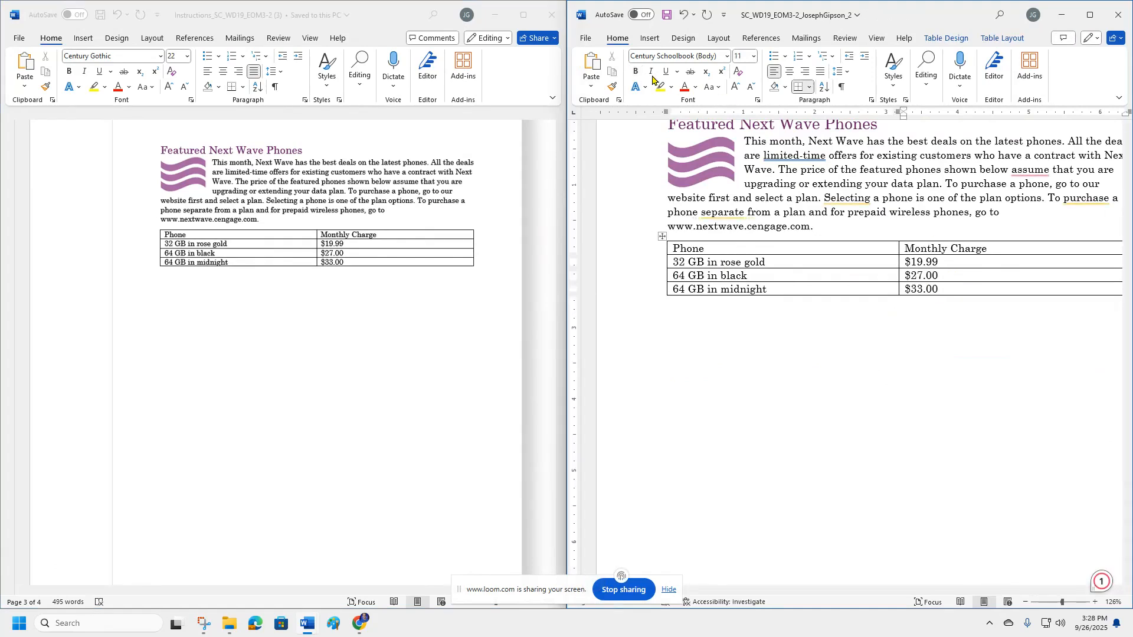
{"action": "left_click", "coordinate": [666, 15]}
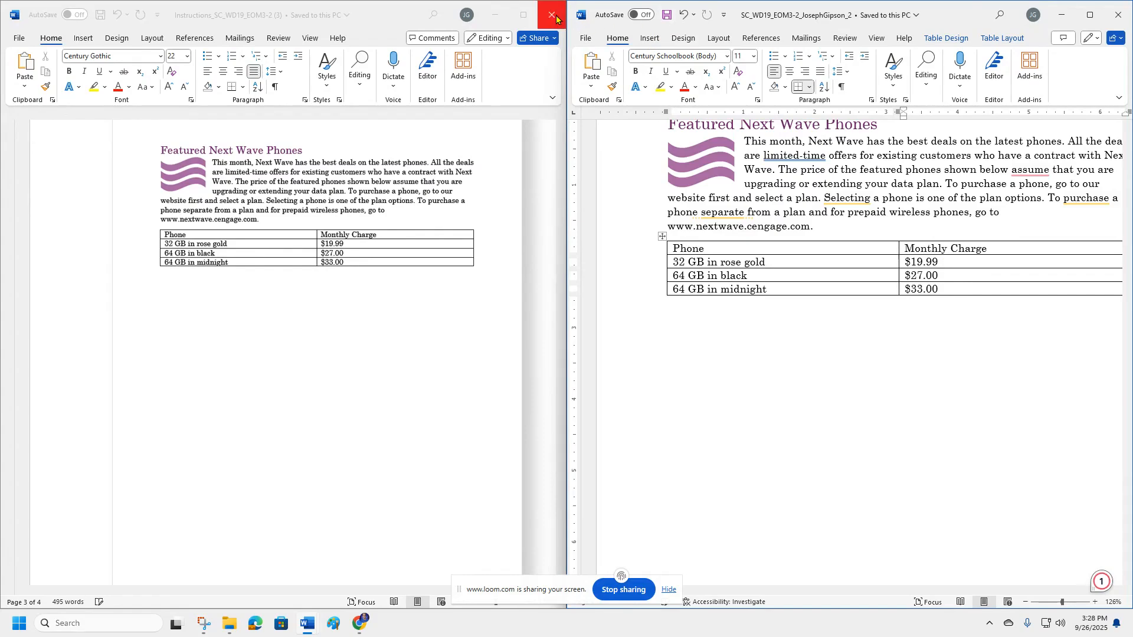
Step: Close the instructions document and the corrected project document
{"action": "left_click", "coordinate": [555, 16]}
{"action": "left_click", "coordinate": [553, 9]}
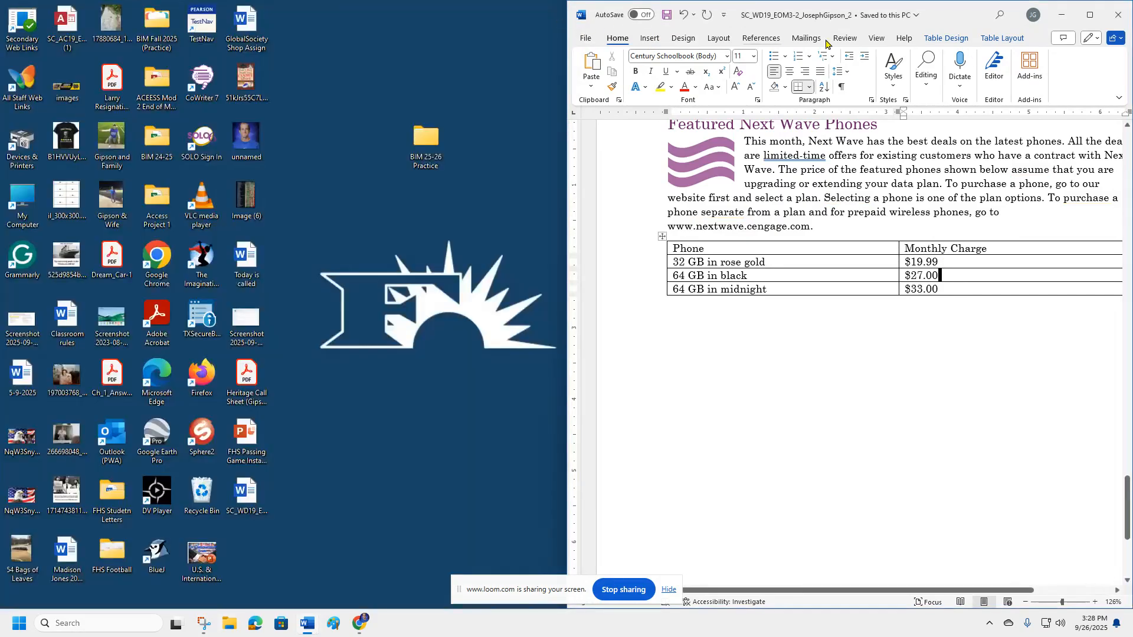
{"action": "left_click", "coordinate": [1118, 14]}
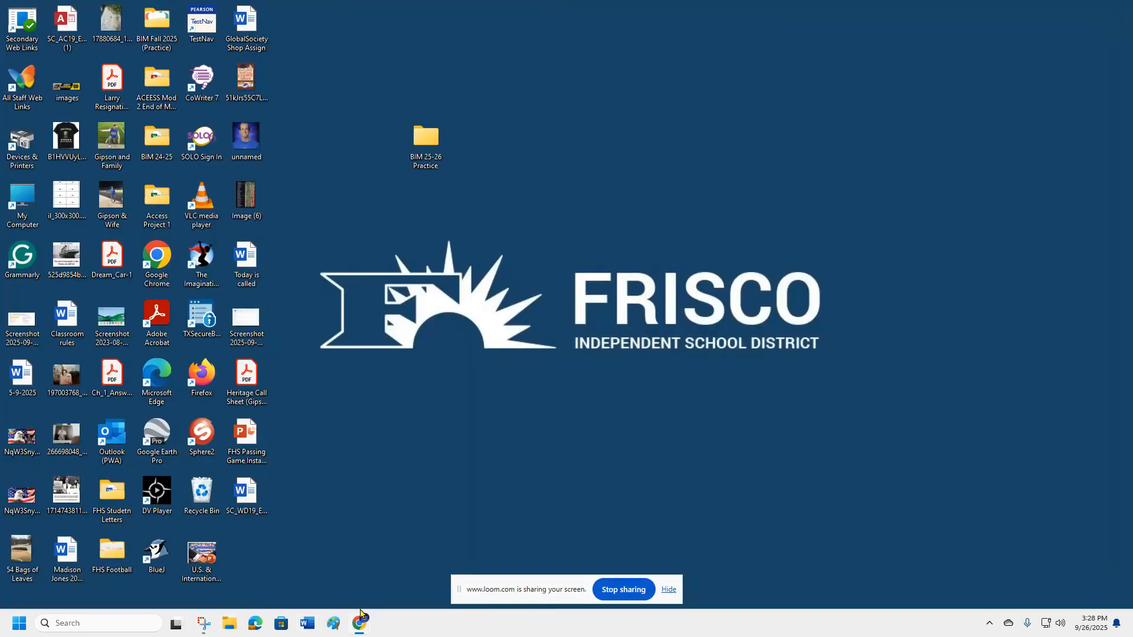
Step: Switch to MindTap in Chrome, exit the graded project page, and relaunch Word Module 3 SAM End of Module Project 2
{"action": "mouse_move", "coordinate": [362, 616]}
{"action": "left_click", "coordinate": [295, 561]}
{"action": "left_click", "coordinate": [354, 12]}
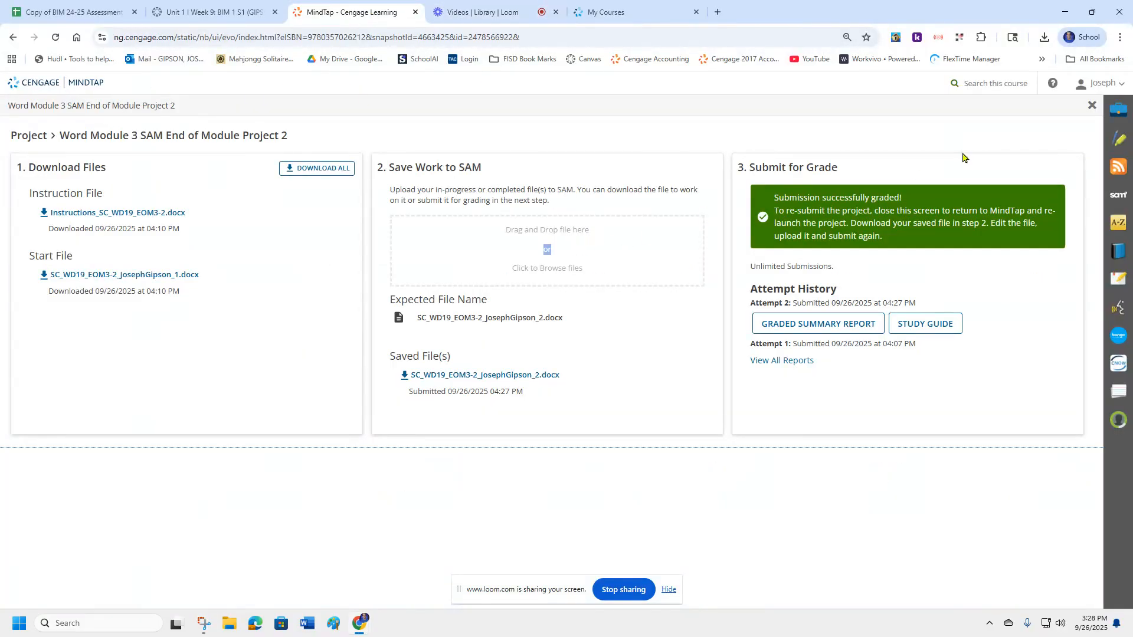
{"action": "left_click", "coordinate": [1091, 105]}
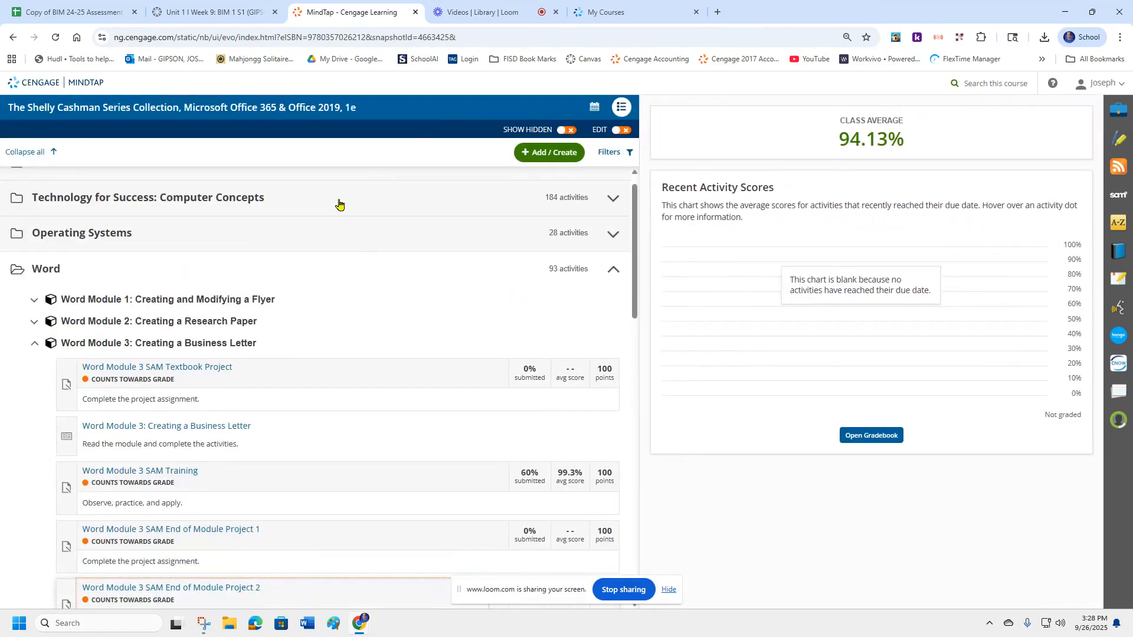
{"action": "scroll", "coordinate": [266, 337], "scroll_direction": "down", "scroll_amount": 3}
{"action": "left_click", "coordinate": [259, 412]}
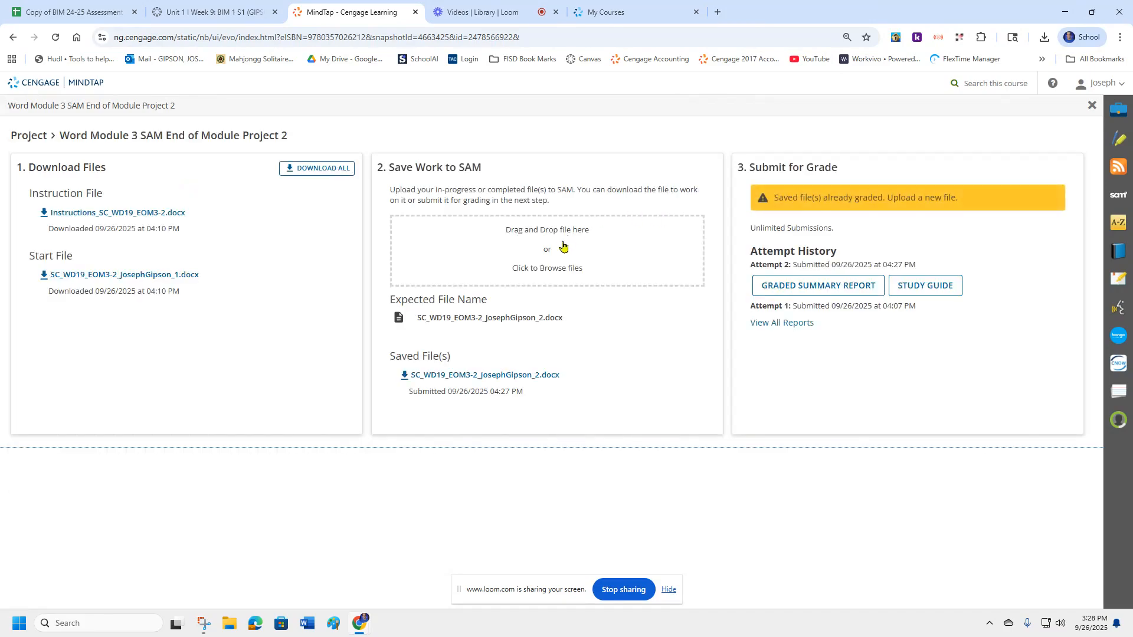
Step: Upload the corrected SC_WD19_EOM3-2 project document to SAM and submit it for grading
{"action": "left_click", "coordinate": [563, 246]}
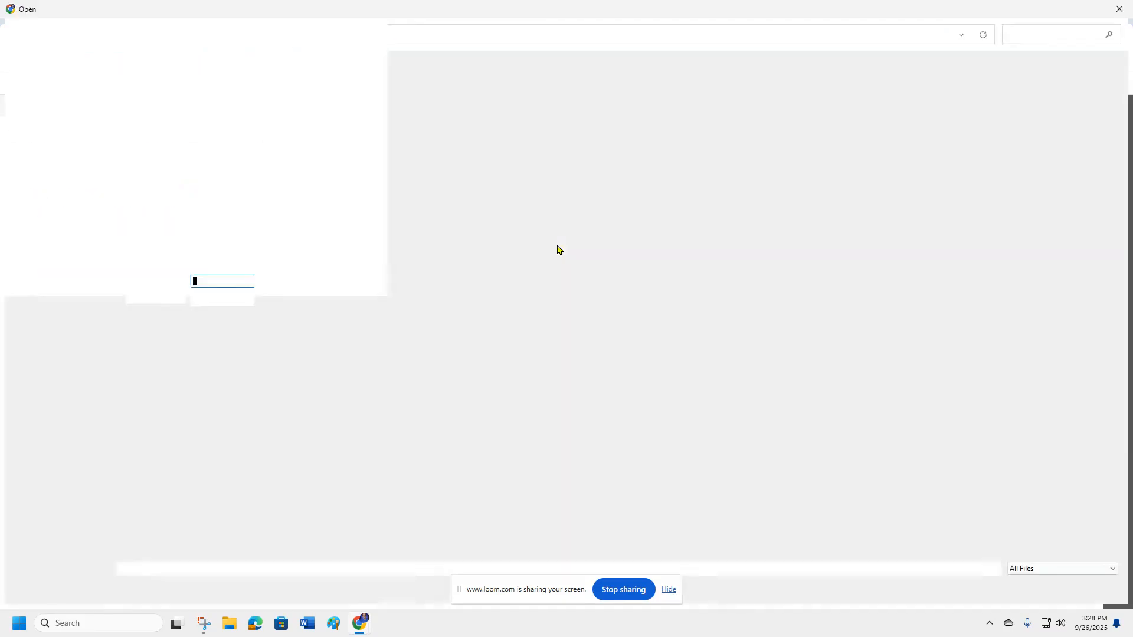
{"action": "double_click", "coordinate": [213, 117]}
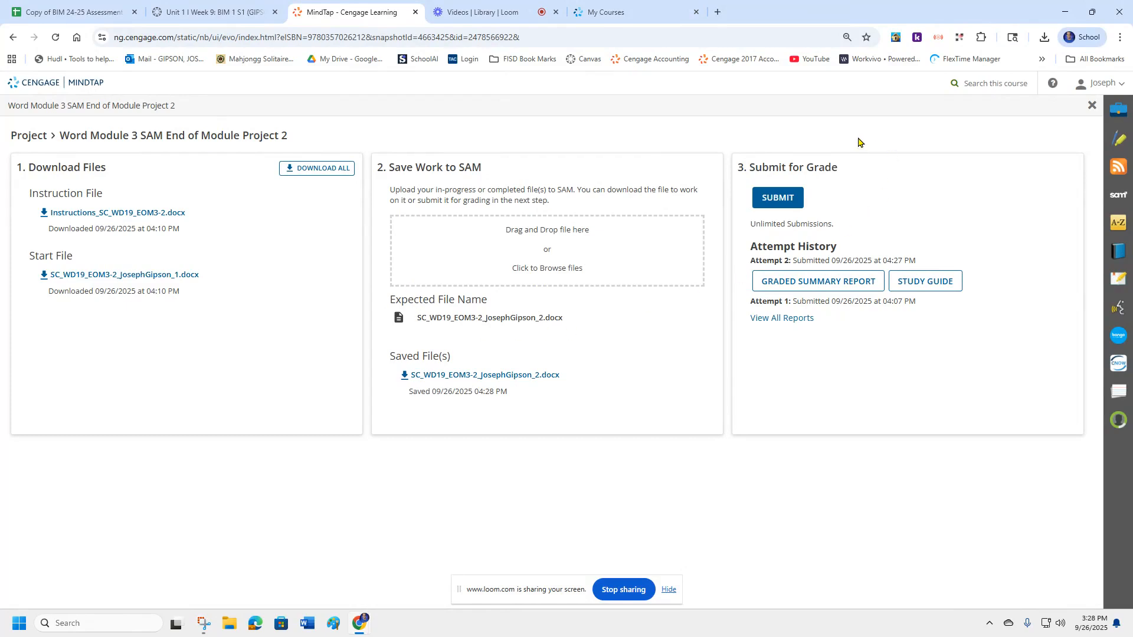
{"action": "left_click", "coordinate": [777, 196]}
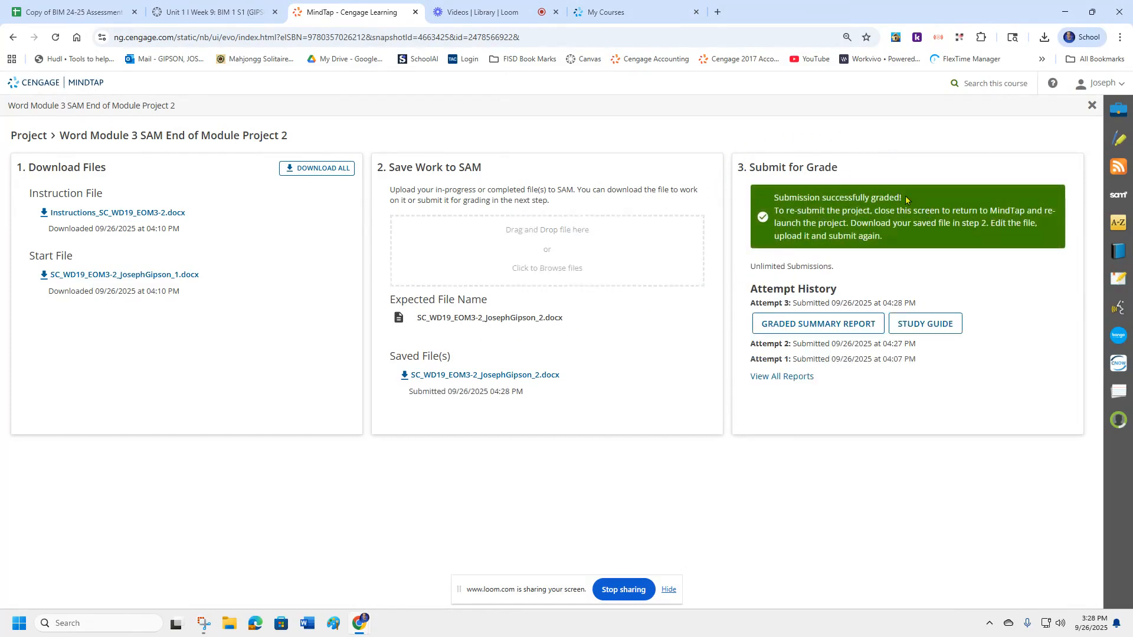
Step: Open the Graded Summary Report for Attempt 3 in Word and review the score and the results for each instruction
{"action": "left_click", "coordinate": [787, 328]}
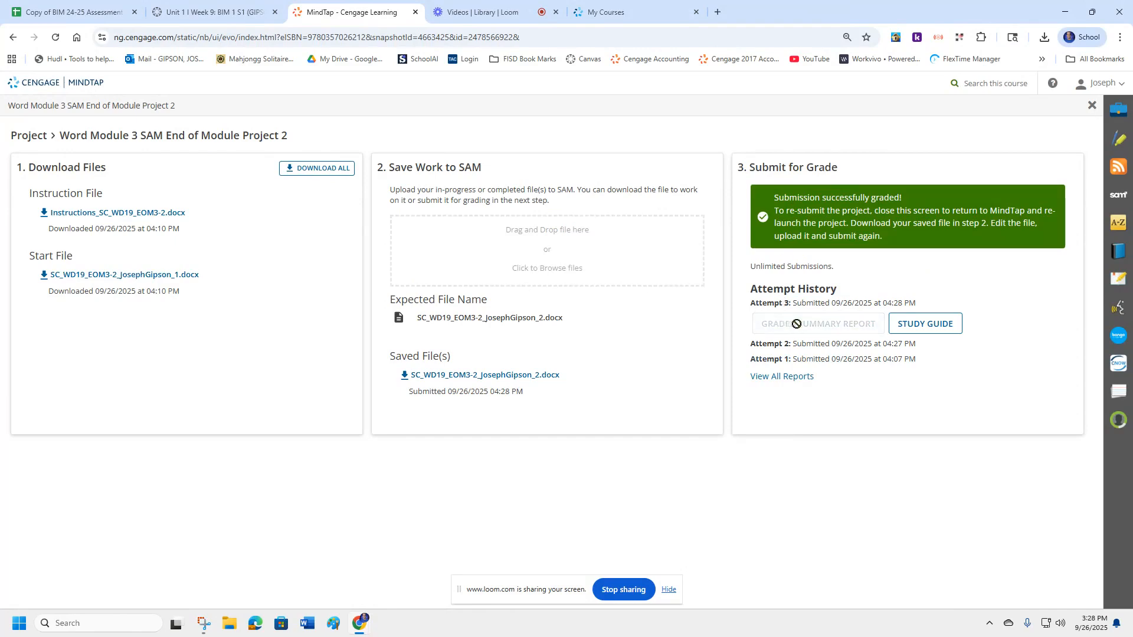
{"action": "left_click", "coordinate": [950, 73]}
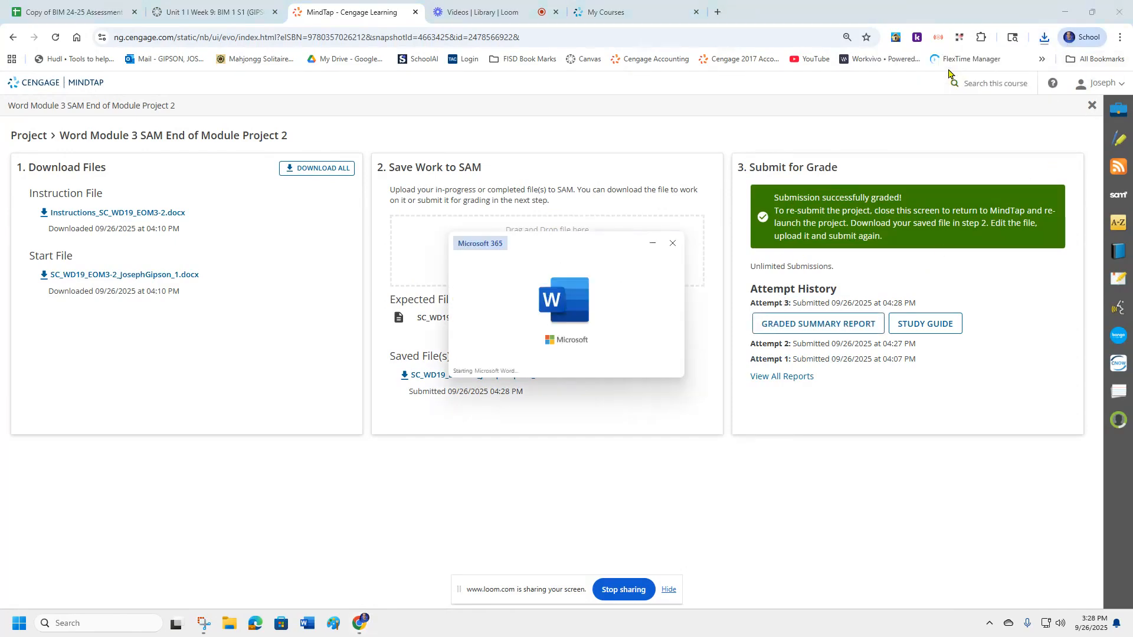
{"action": "scroll", "coordinate": [627, 233], "scroll_direction": "down", "scroll_amount": 10}
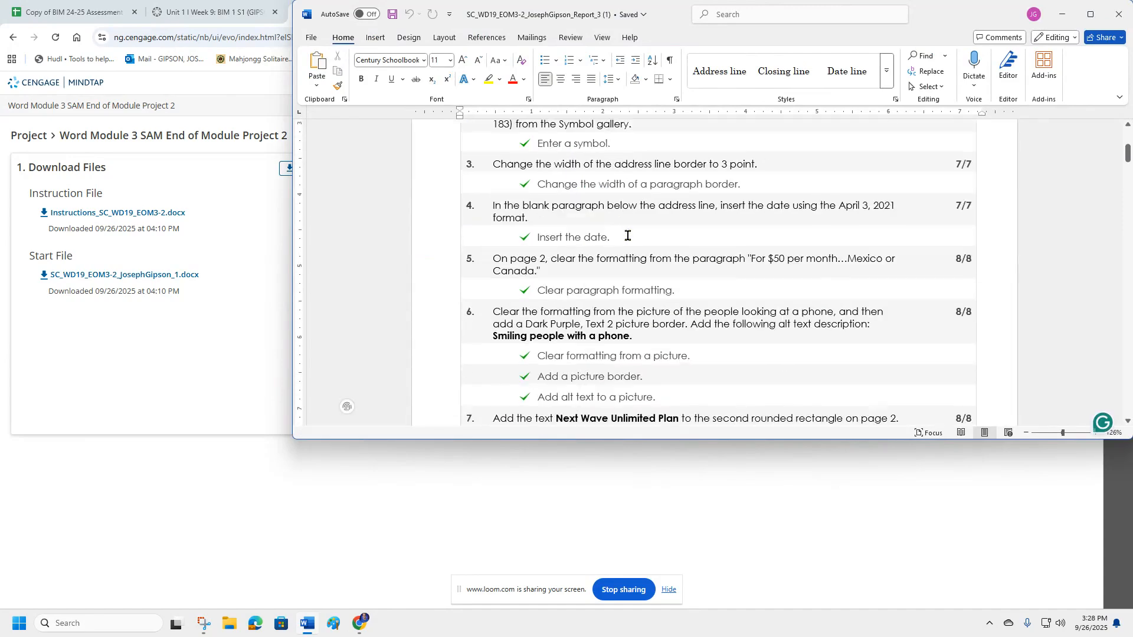
{"action": "scroll", "coordinate": [627, 235], "scroll_direction": "up", "scroll_amount": 8}
{"action": "scroll", "coordinate": [628, 235], "scroll_direction": "up", "scroll_amount": 2}
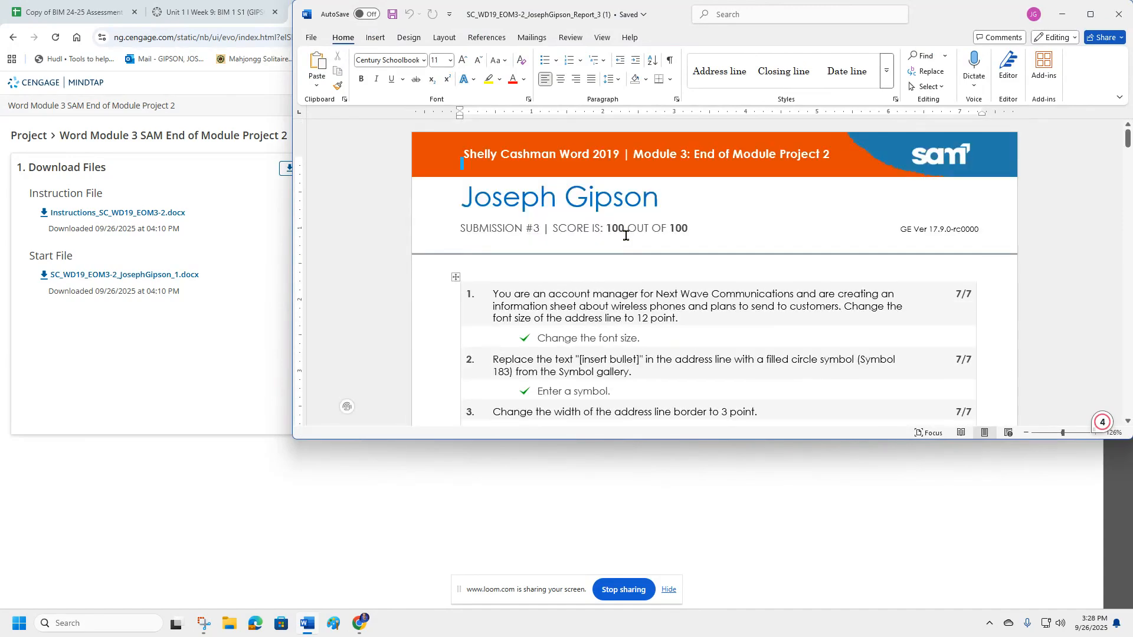